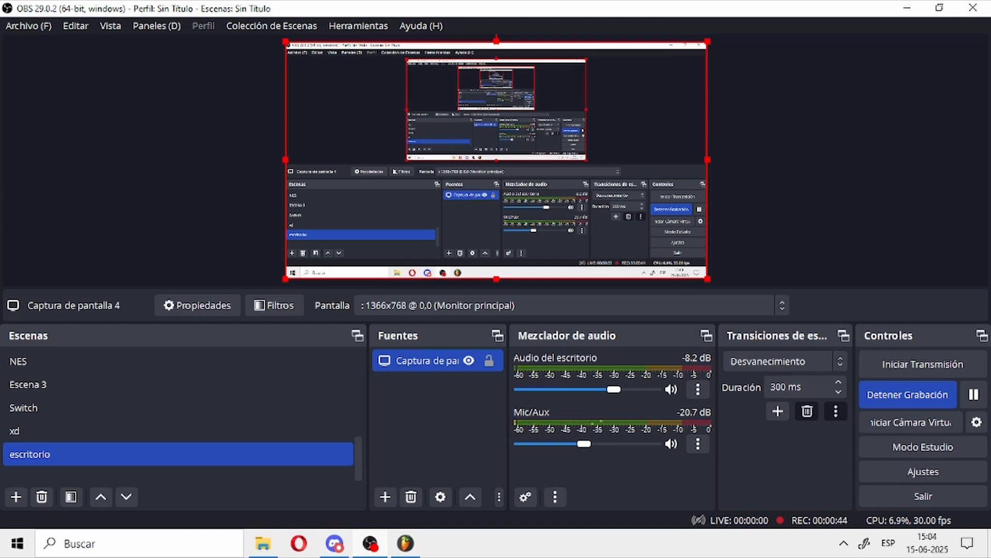
# Step: Switch to File Explorer, open the Tutorial folder in SkySongBuilder and widen the name column to fit the full file names
pyautogui.hotkey('alt', 'Tab')
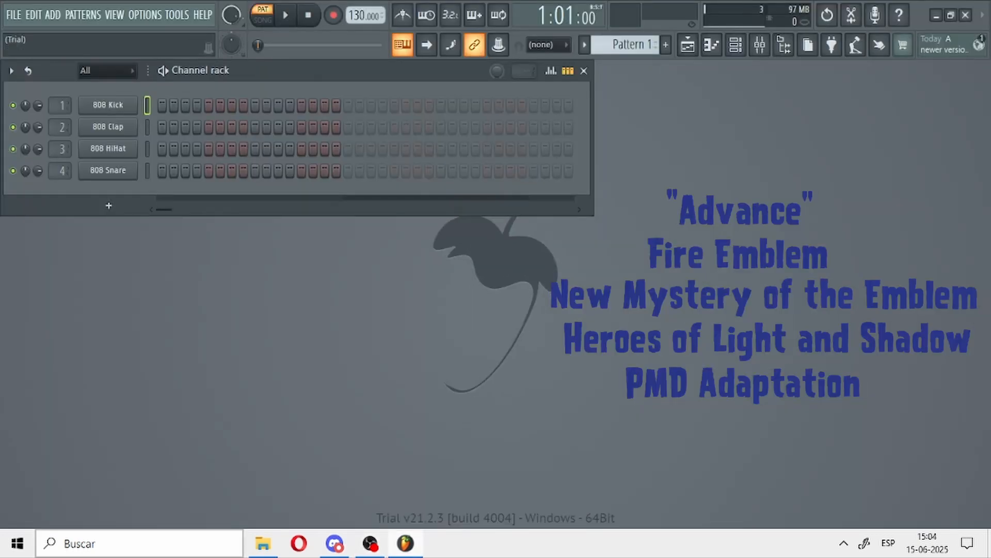
pyautogui.click(263, 544)
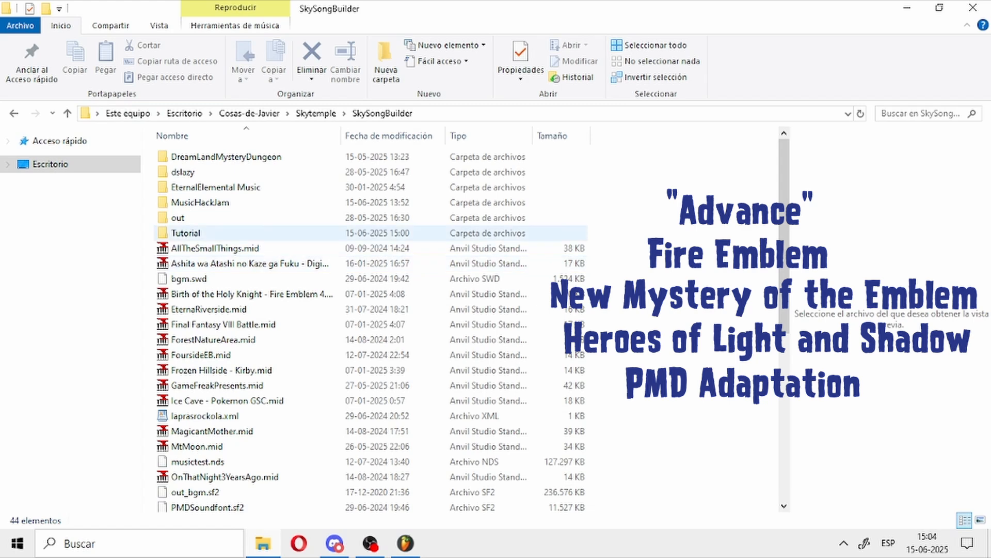
pyautogui.doubleClick(187, 232)
pyautogui.click(212, 172)
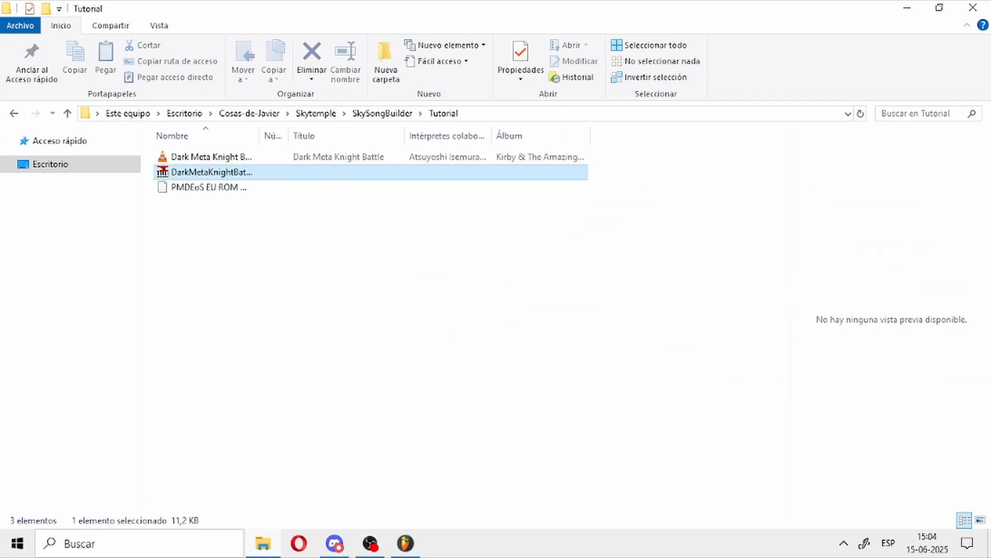
pyautogui.moveTo(260, 136); pyautogui.dragTo(371, 135)
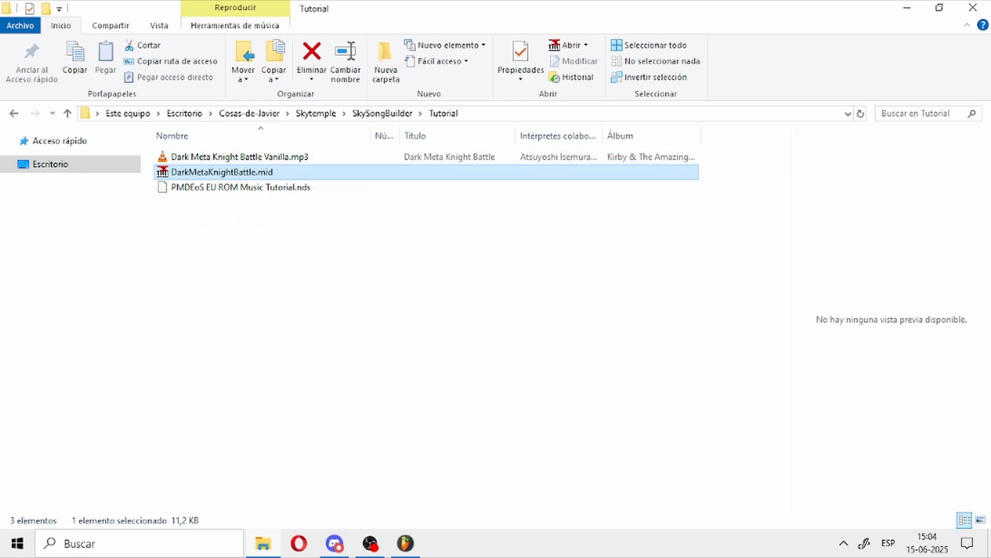
# Step: Listen to DarkMetaKnightBattle.mid in Windows Media Player and close the player
pyautogui.rightClick(207, 173)
pyautogui.moveTo(201, 284)
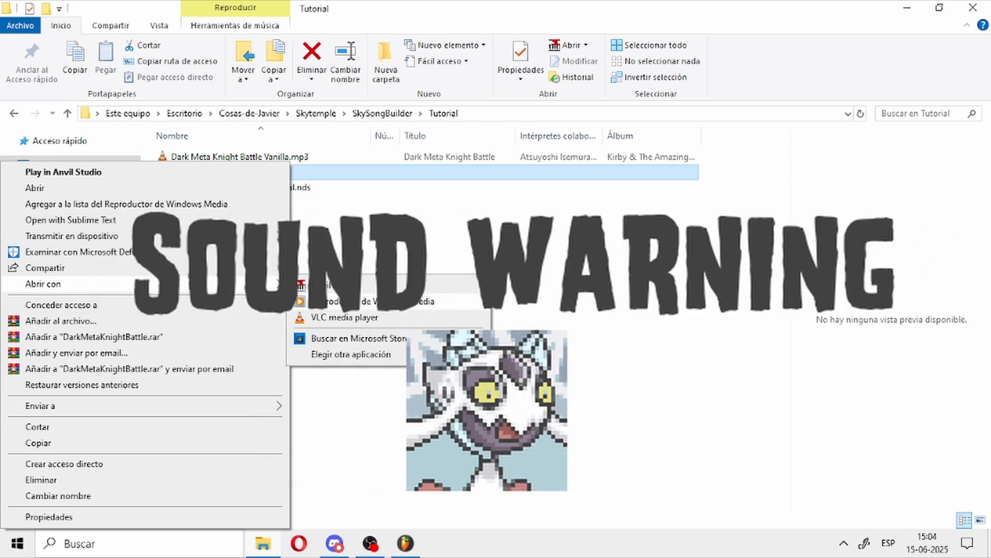
pyautogui.click(373, 301)
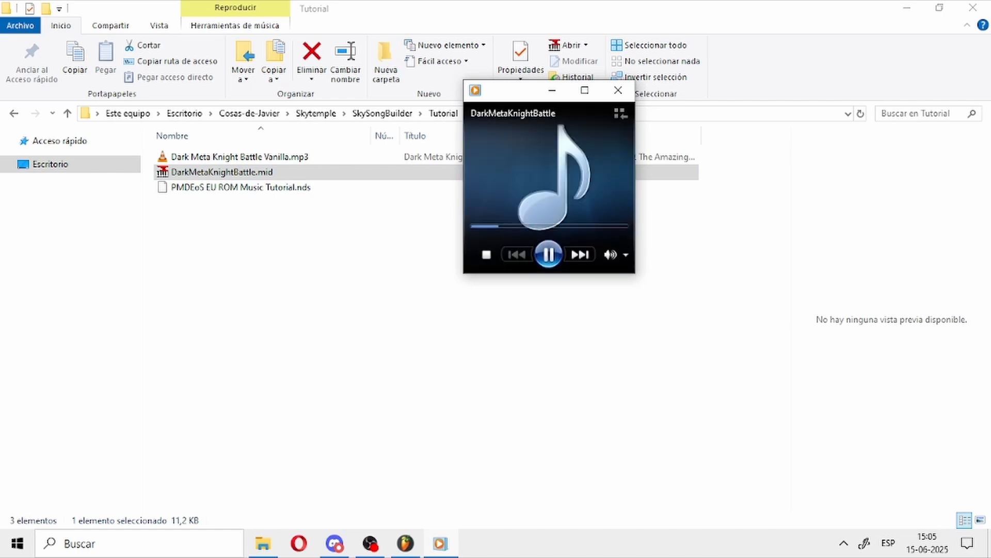
pyautogui.click(618, 90)
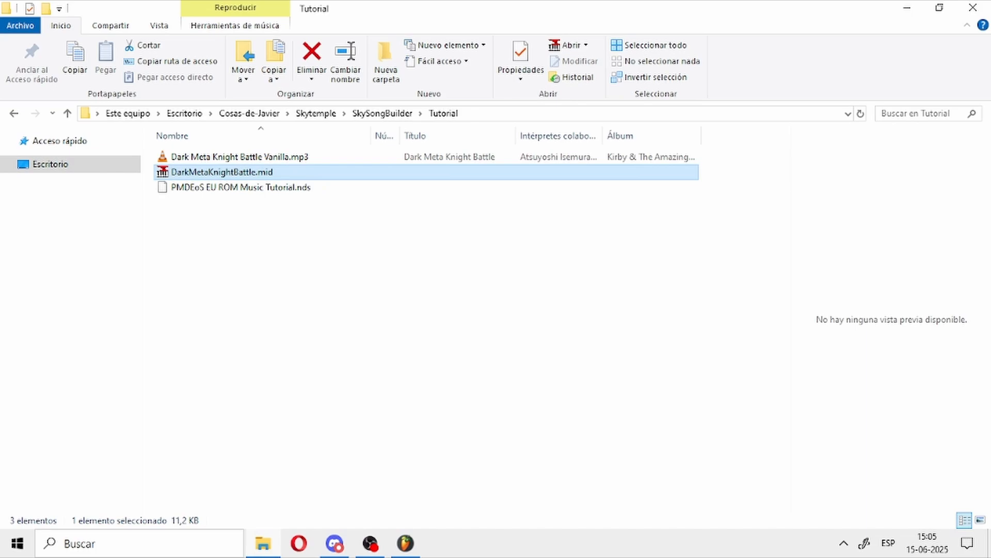
# Step: Play Dark Meta Knight Battle Vanilla.mp3 from the Tutorial folder in VLC
pyautogui.click(405, 543)
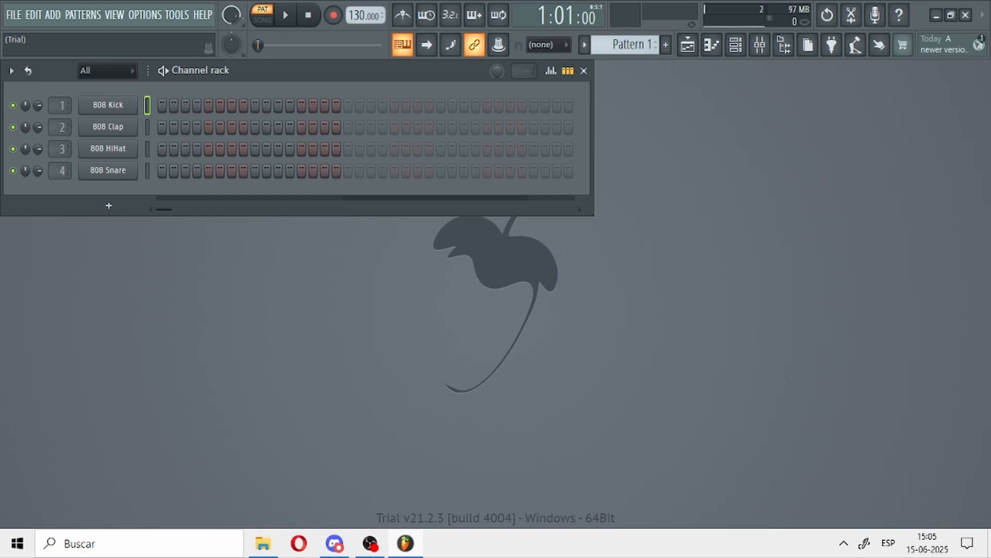
pyautogui.click(263, 543)
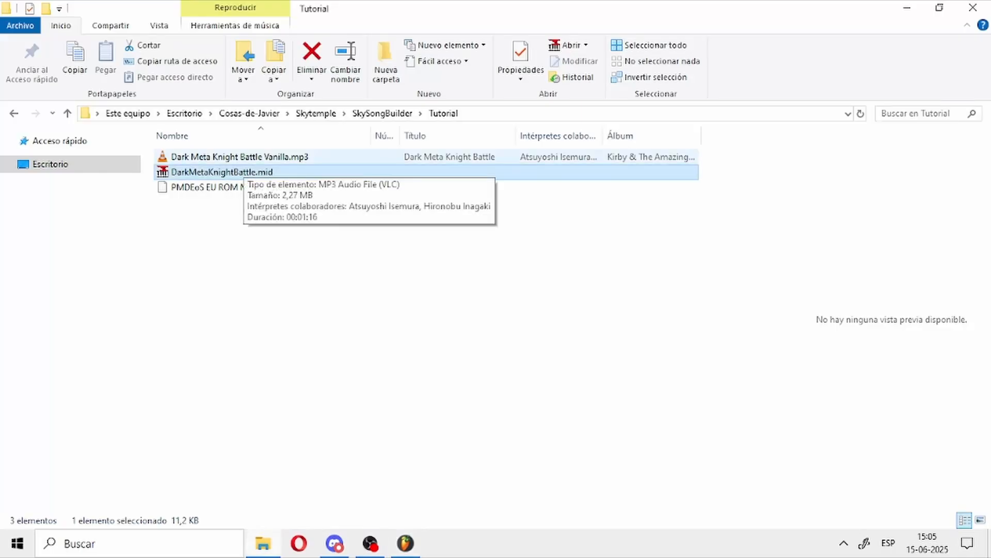
pyautogui.click(243, 160)
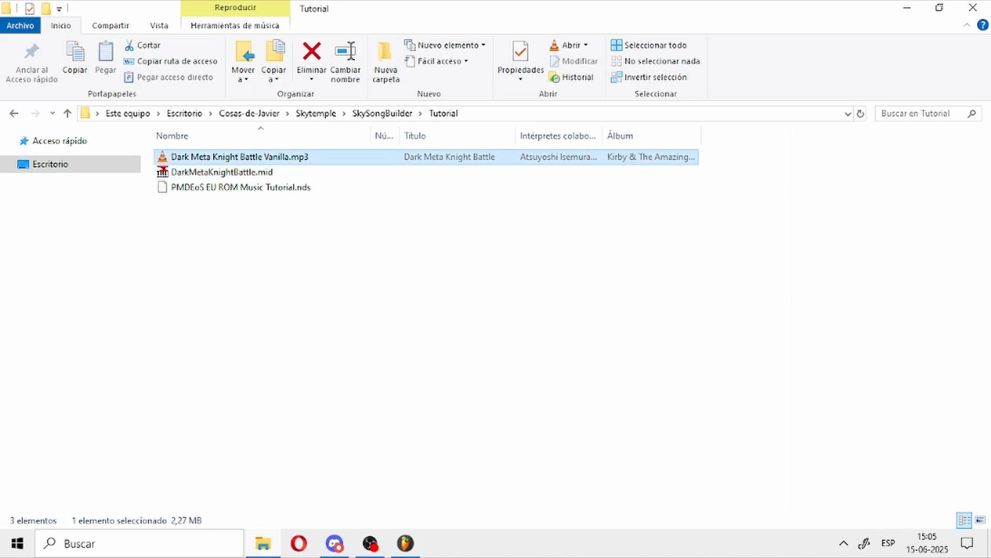
# Step: Quit Discord running in the background and close the VLC player
pyautogui.click(843, 542)
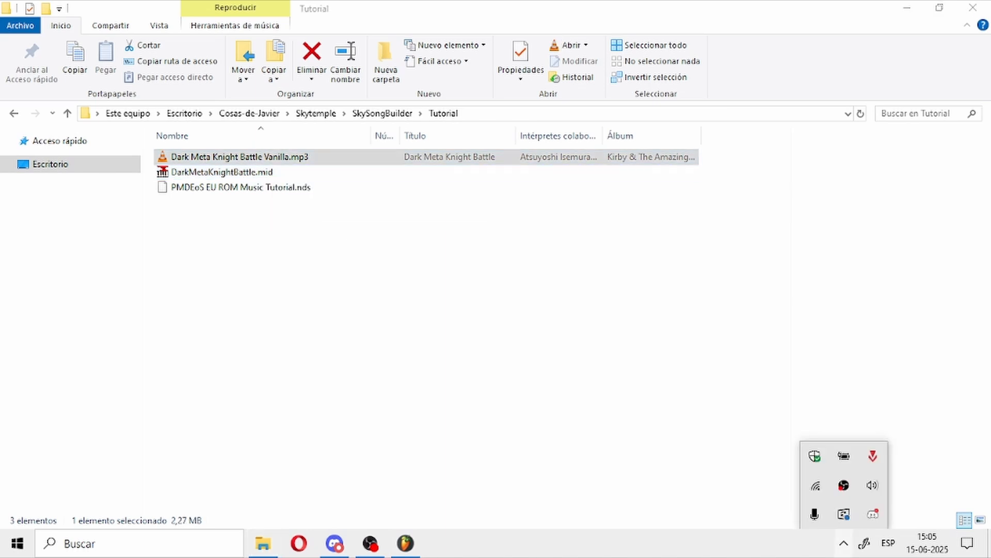
pyautogui.rightClick(873, 514)
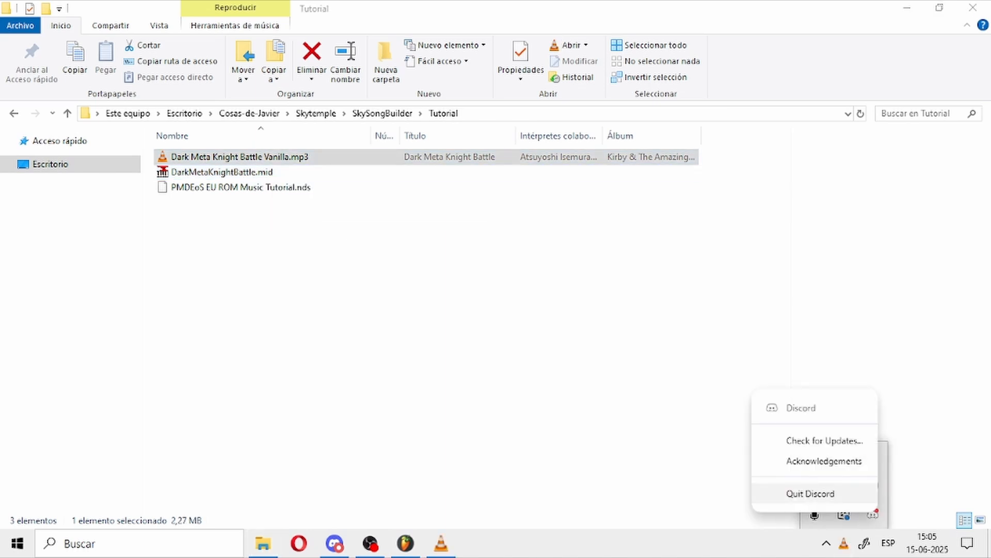
pyautogui.click(810, 493)
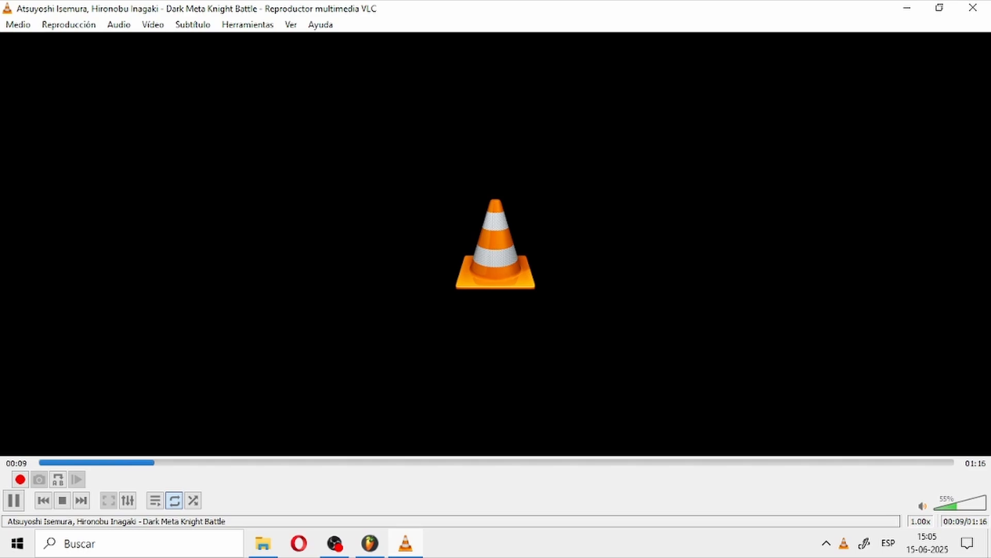
pyautogui.click(973, 7)
# Step: Switch to FL Studio and open DarkMetaKnightBattle.mid from SkySongBuilder's Tutorial folder, importing all tracks as a new project with FLEX channels
pyautogui.click(369, 543)
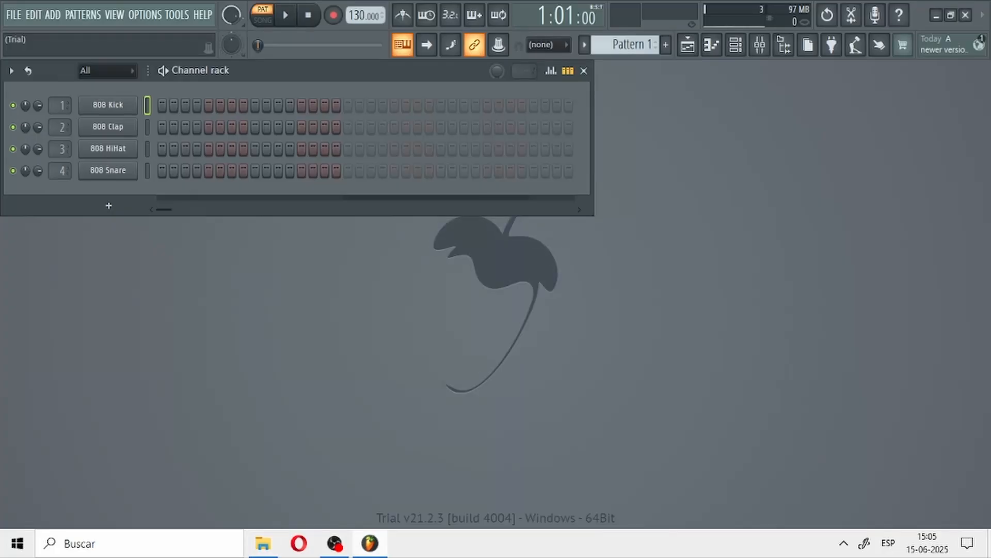
pyautogui.click(13, 15)
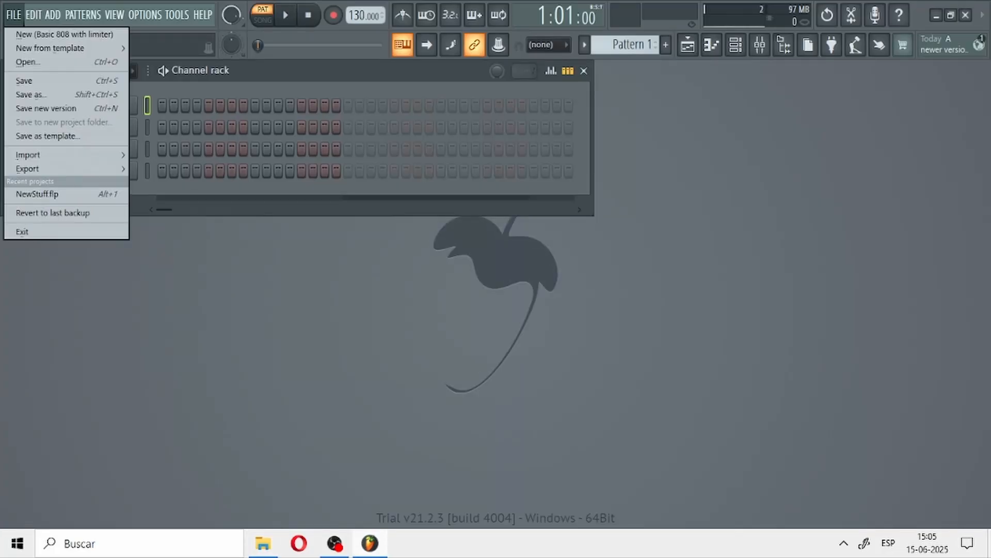
pyautogui.click(203, 15)
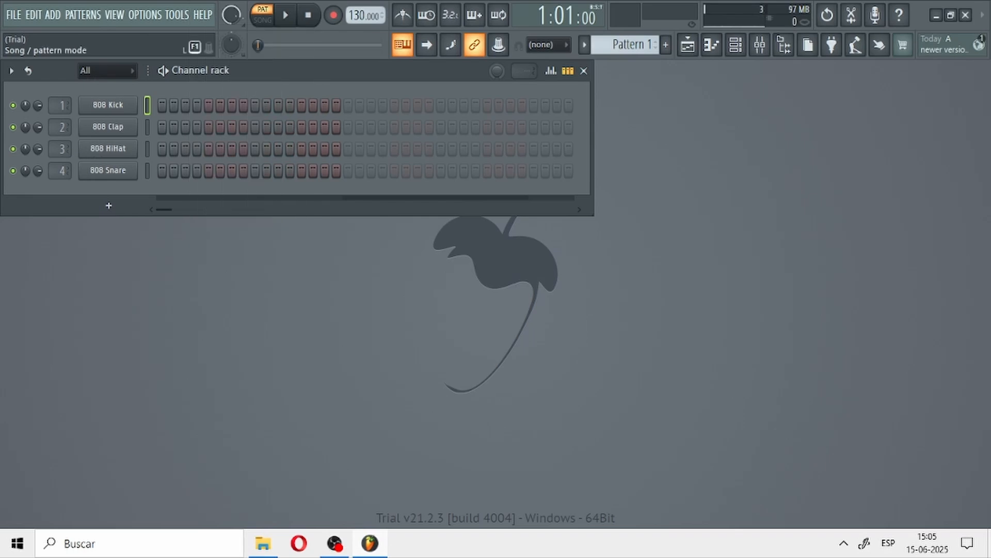
pyautogui.click(13, 15)
pyautogui.click(29, 62)
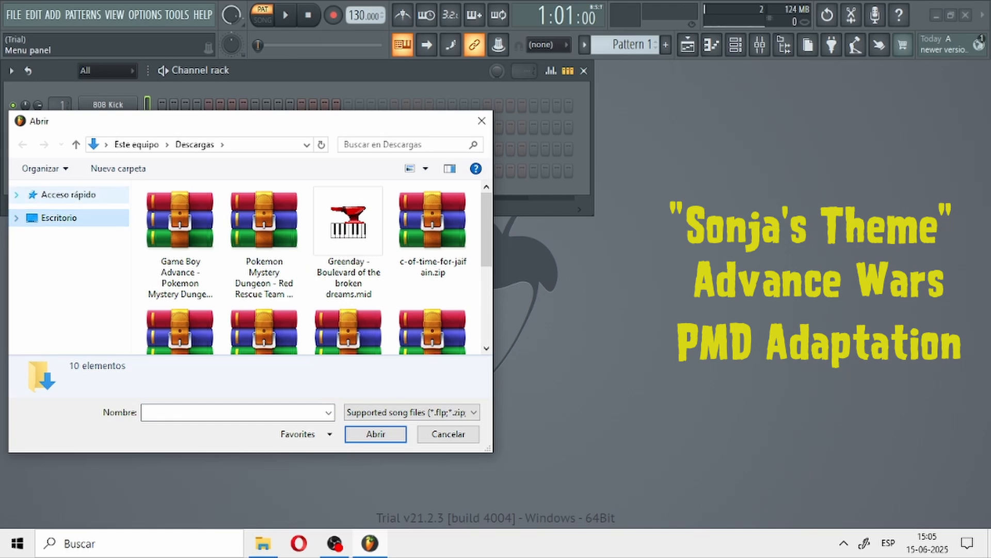
pyautogui.scroll(-2, 72, 299)
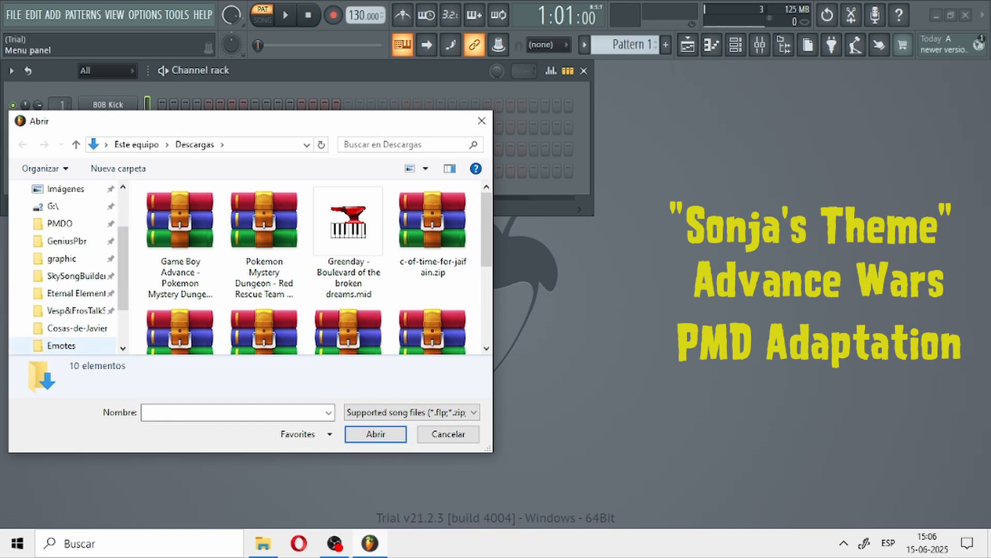
pyautogui.click(70, 276)
pyautogui.doubleClick(173, 283)
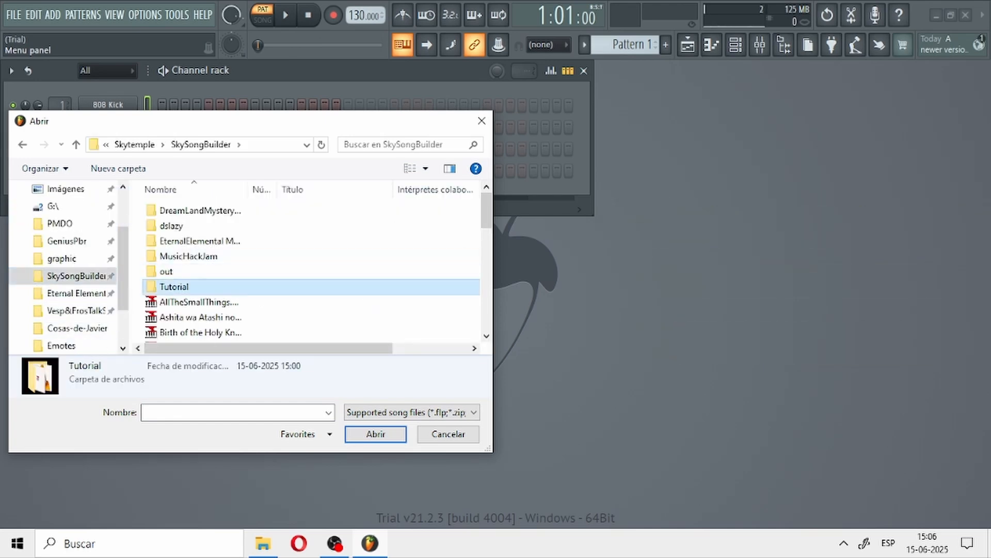
pyautogui.click(200, 211)
pyautogui.doubleClick(200, 210)
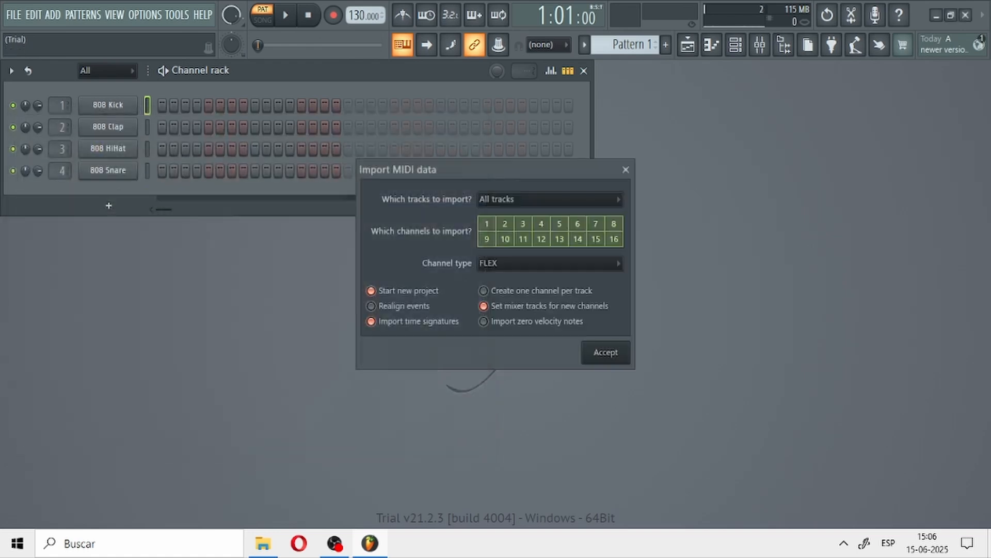
pyautogui.click(606, 352)
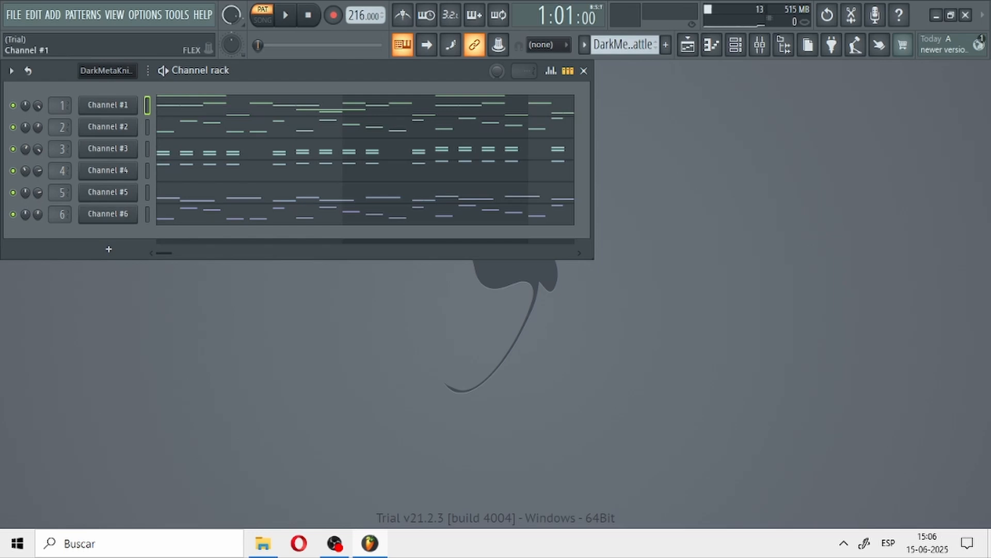
# Step: View the notes of Channel #1 in the piano roll
pyautogui.rightClick(108, 105)
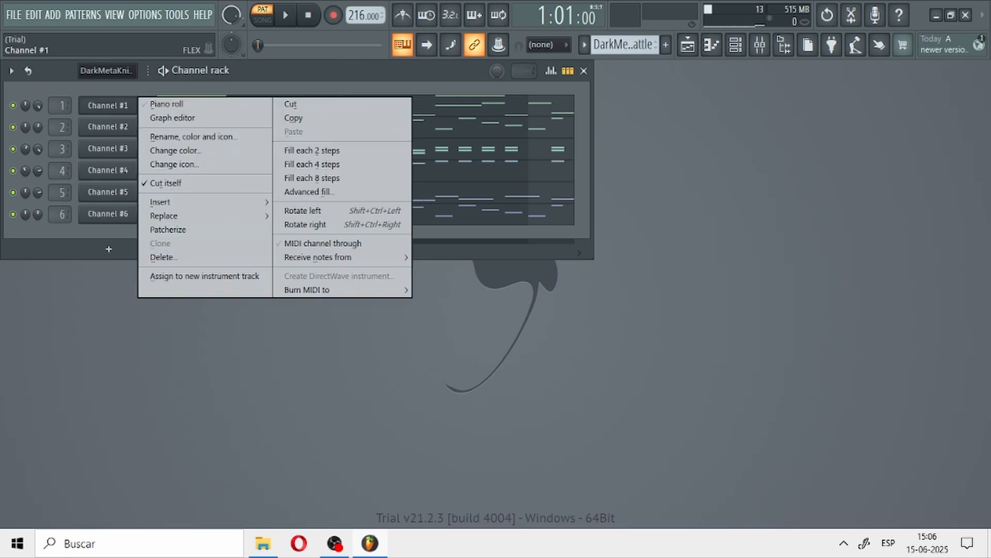
pyautogui.click(168, 104)
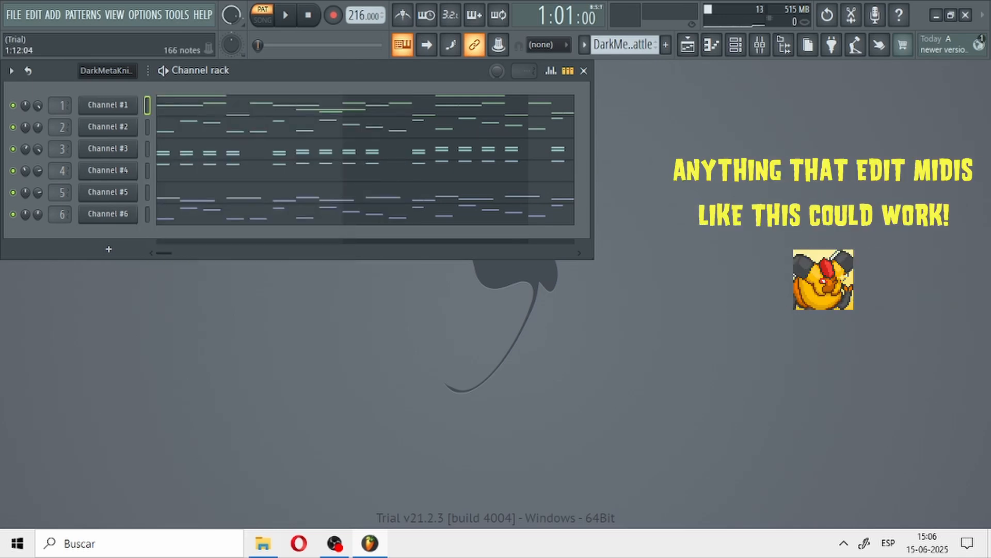
# Step: Open a blank Notepad document and place its window beside the channel rack
pyautogui.click(140, 543)
pyautogui.write('bloc')
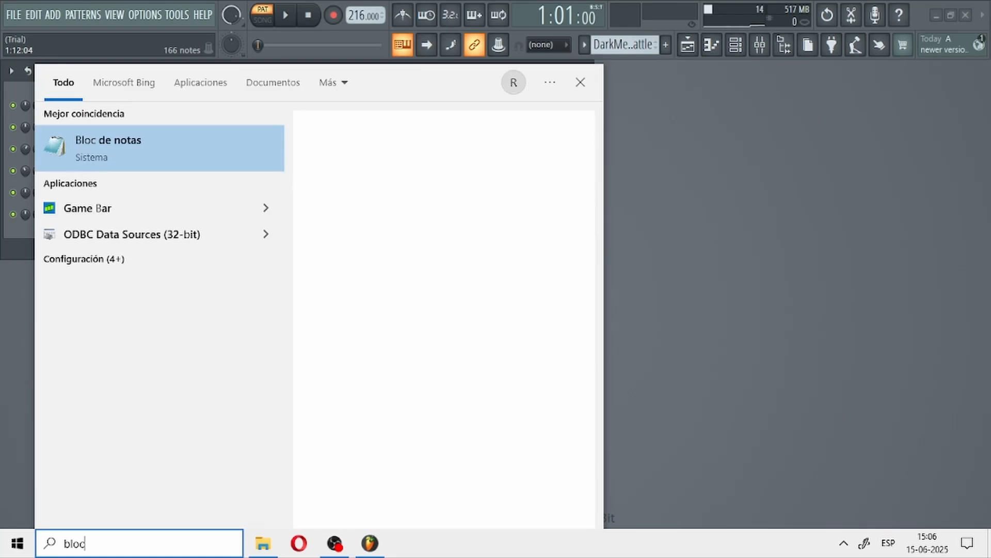
pyautogui.press('Return')
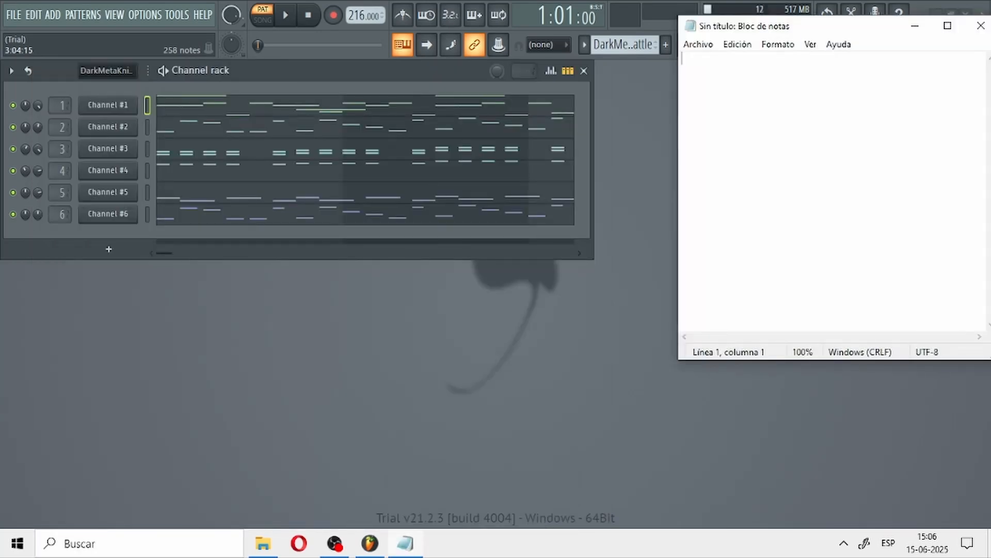
pyautogui.moveTo(833, 23); pyautogui.dragTo(778, 67)
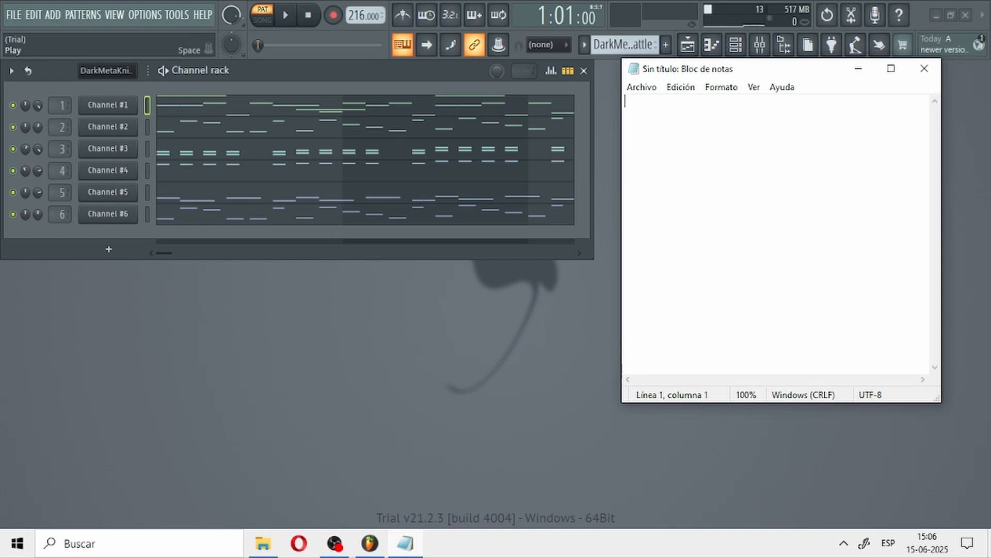
# Step: Play back the start of the imported pattern and stop playback
pyautogui.click(285, 15)
pyautogui.press('space')
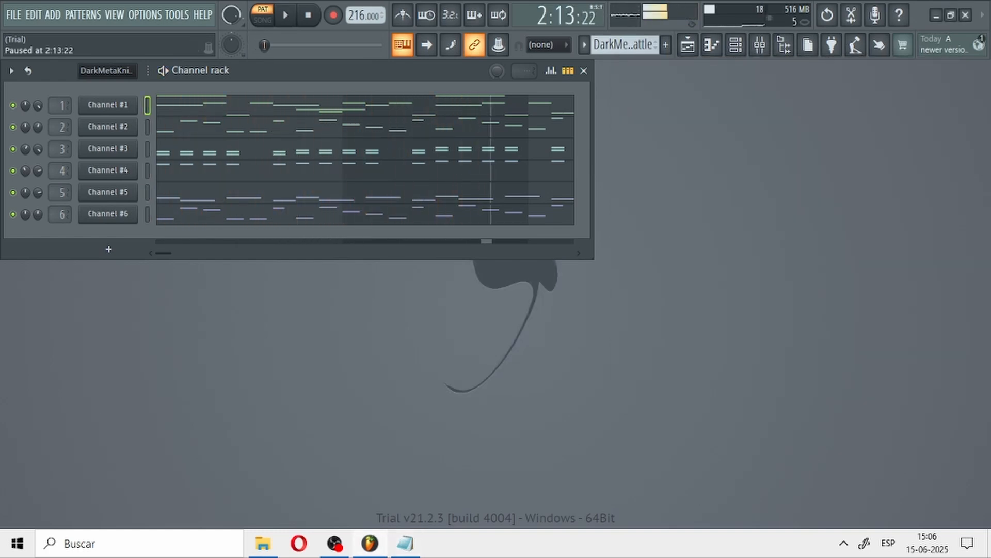
pyautogui.click(308, 15)
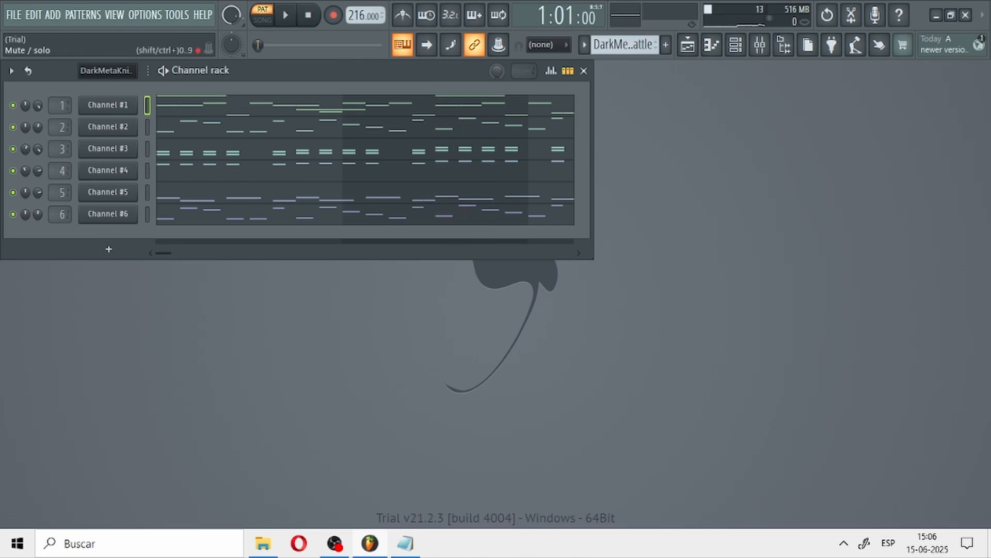
# Step: Solo Channel #3 and replace its instrument with sforzando
pyautogui.rightClick(13, 150)
pyautogui.click(30, 159)
pyautogui.rightClick(109, 149)
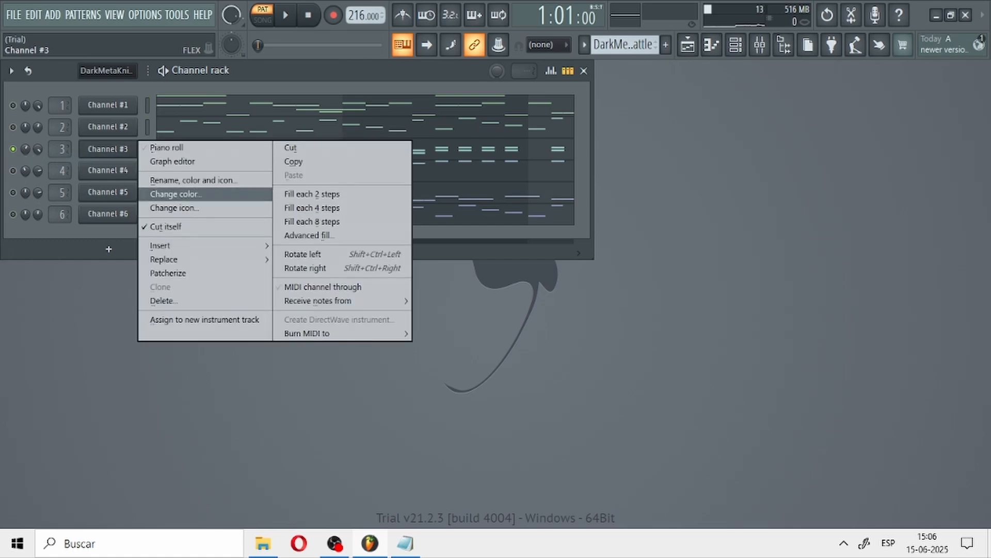
pyautogui.moveTo(207, 260)
pyautogui.click(304, 53)
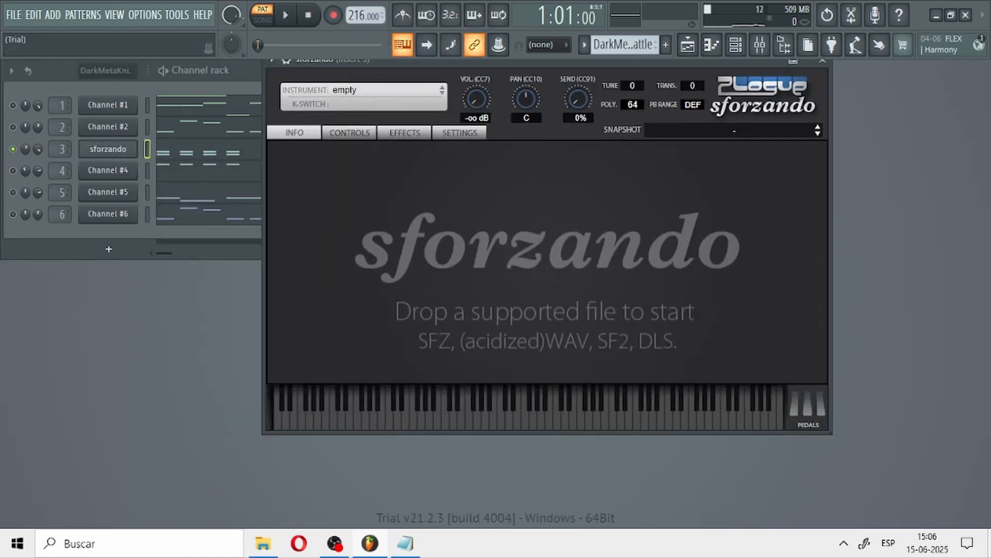
# Step: Look through the converted sf2 soundfonts in sforzando, including bank 000 of PMD_-_Explorers_of_Sky_full_soundfont_sf2 and Advance_Wars_2_[A]_sf2
pyautogui.click(384, 90)
pyautogui.moveTo(428, 150)
pyautogui.moveTo(521, 151)
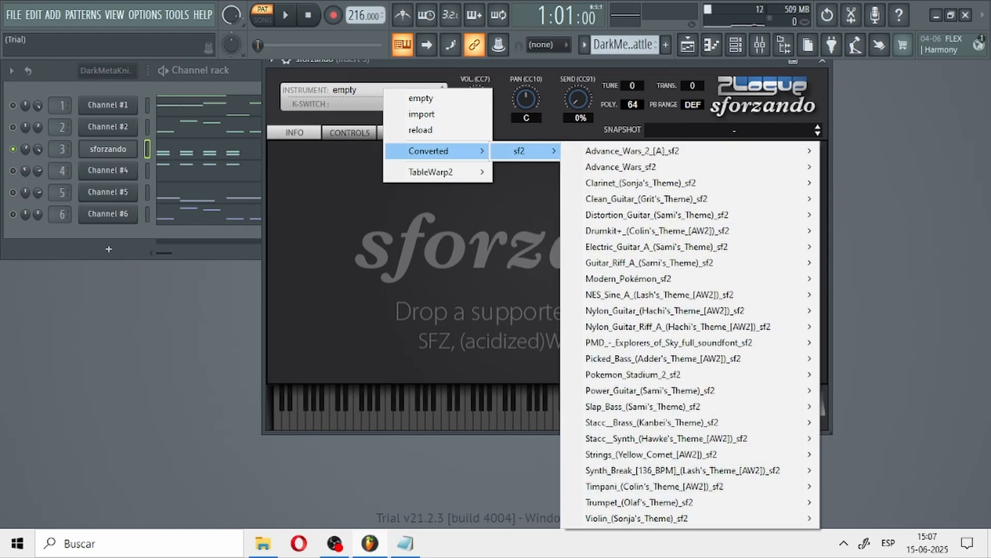
pyautogui.moveTo(669, 342)
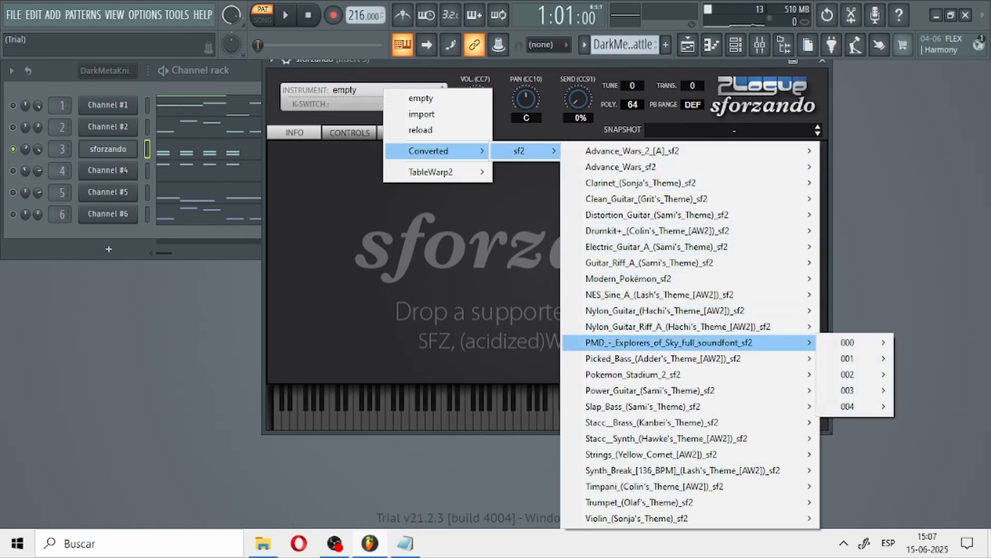
pyautogui.moveTo(847, 342)
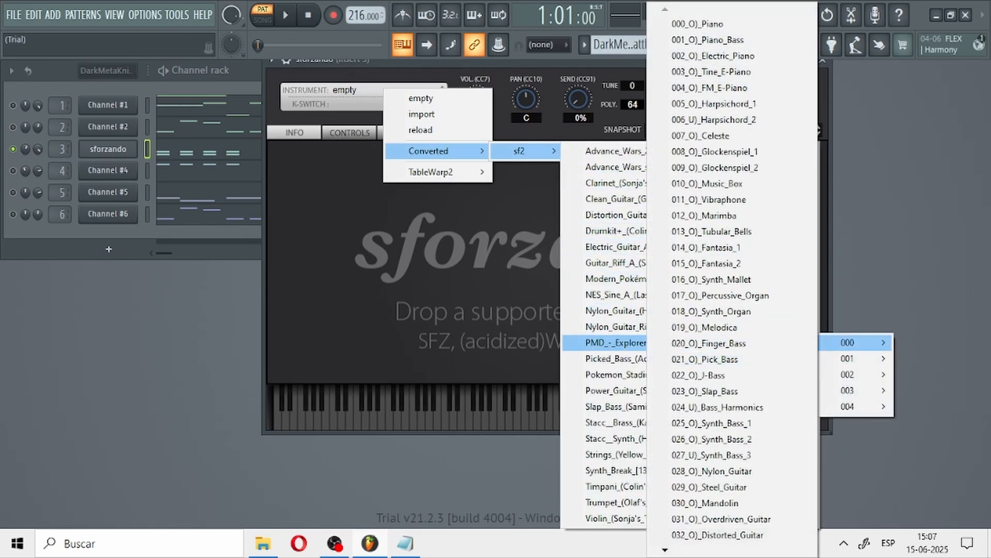
pyautogui.scroll(-3, 733, 279)
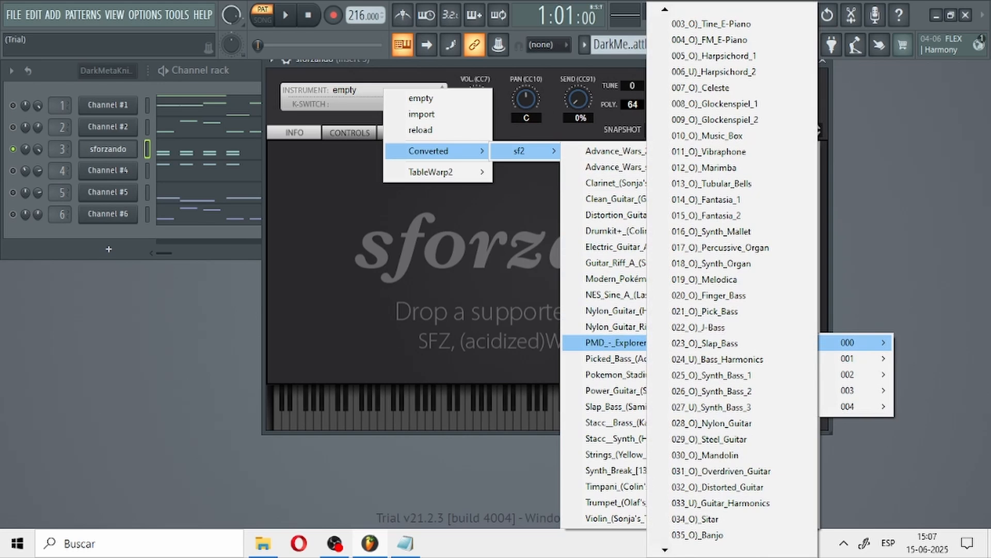
pyautogui.scroll(2, 723, 279)
pyautogui.scroll(-2, 723, 486)
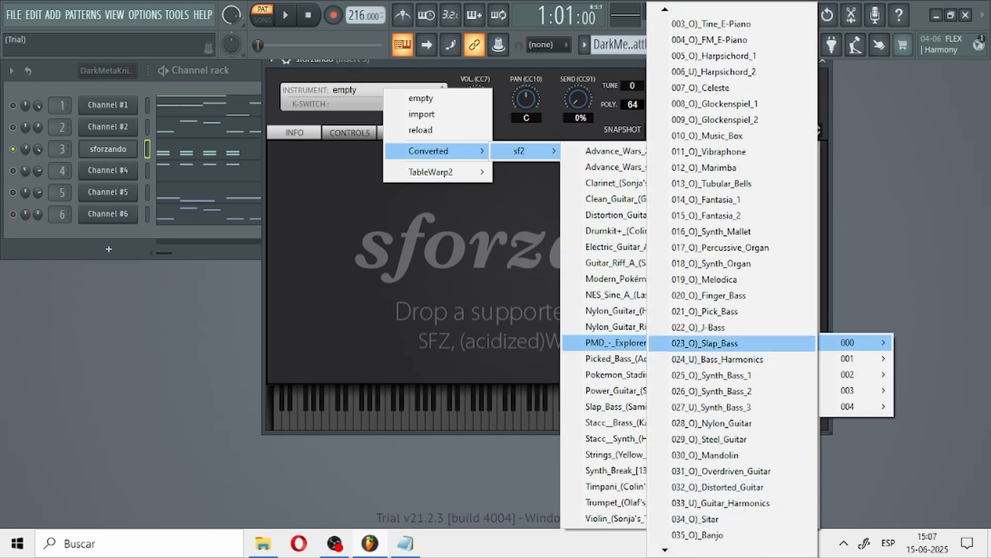
pyautogui.scroll(3, 723, 343)
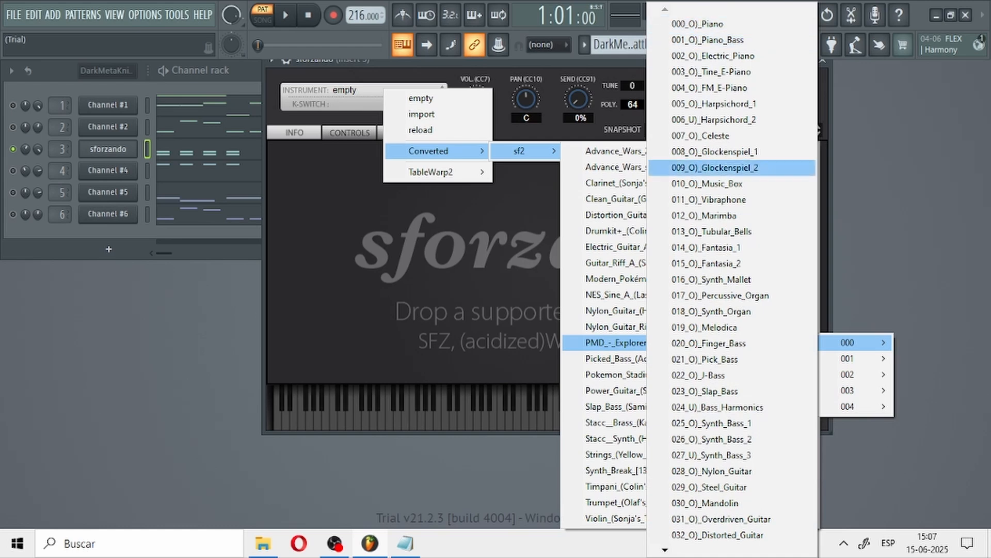
pyautogui.scroll(-6, 733, 279)
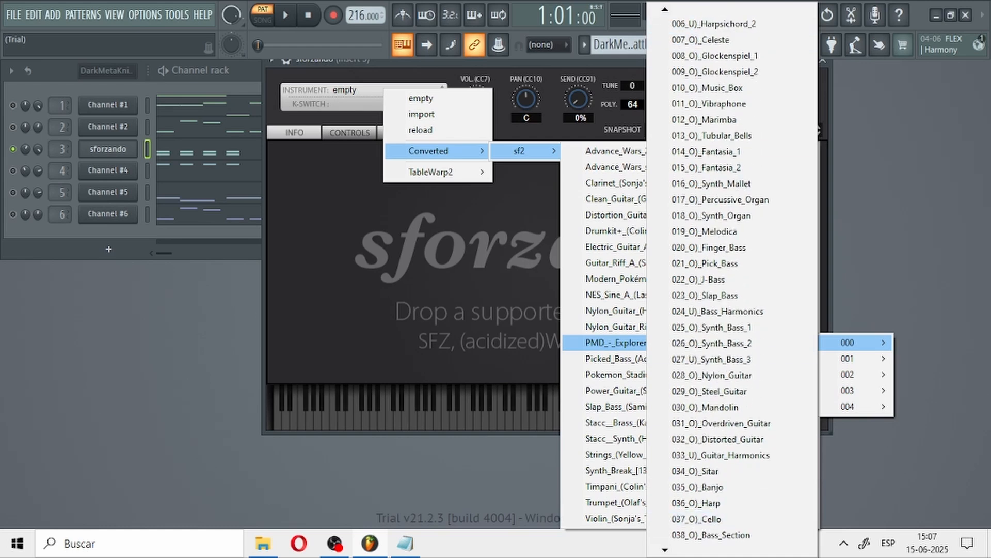
pyautogui.scroll(-2, 733, 279)
pyautogui.scroll(4, 733, 279)
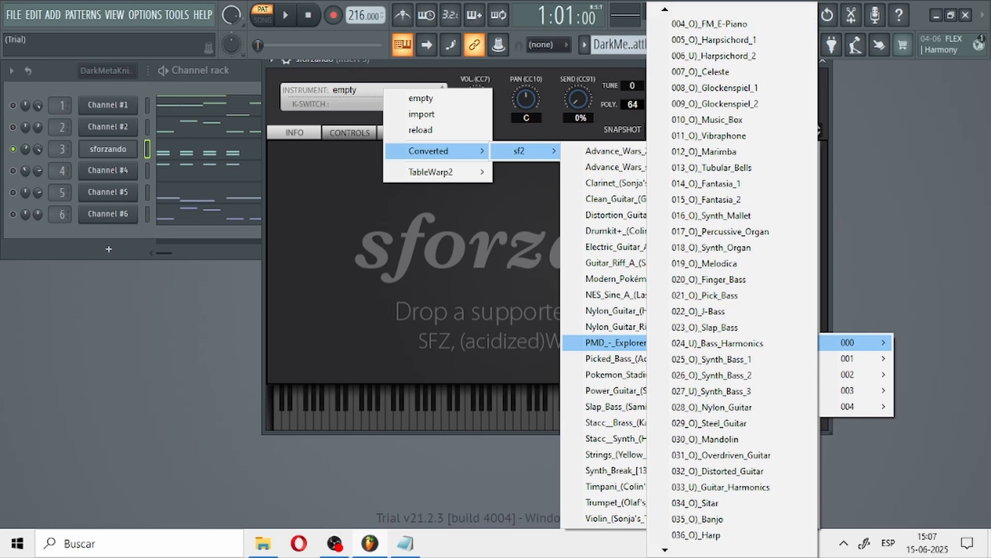
pyautogui.scroll(4, 733, 279)
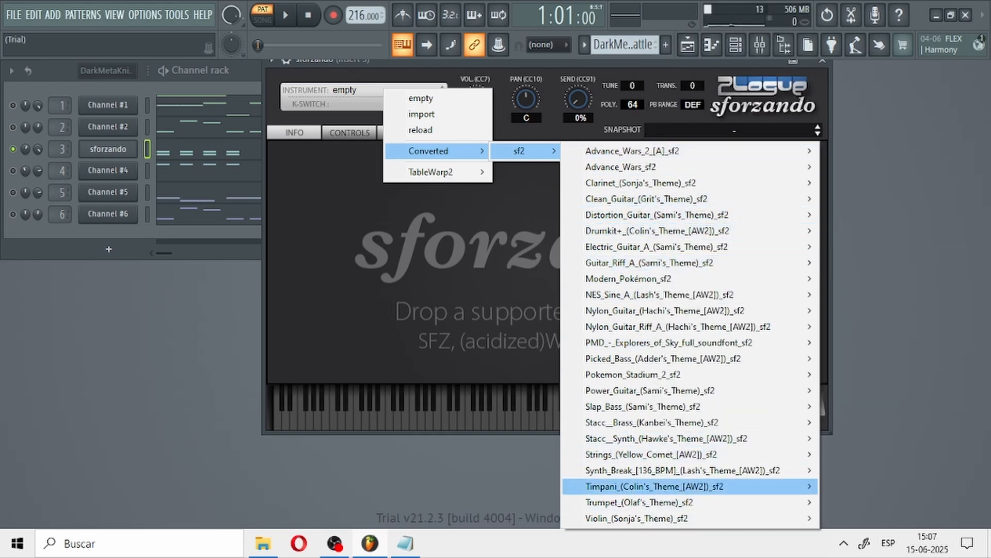
pyautogui.moveTo(650, 486)
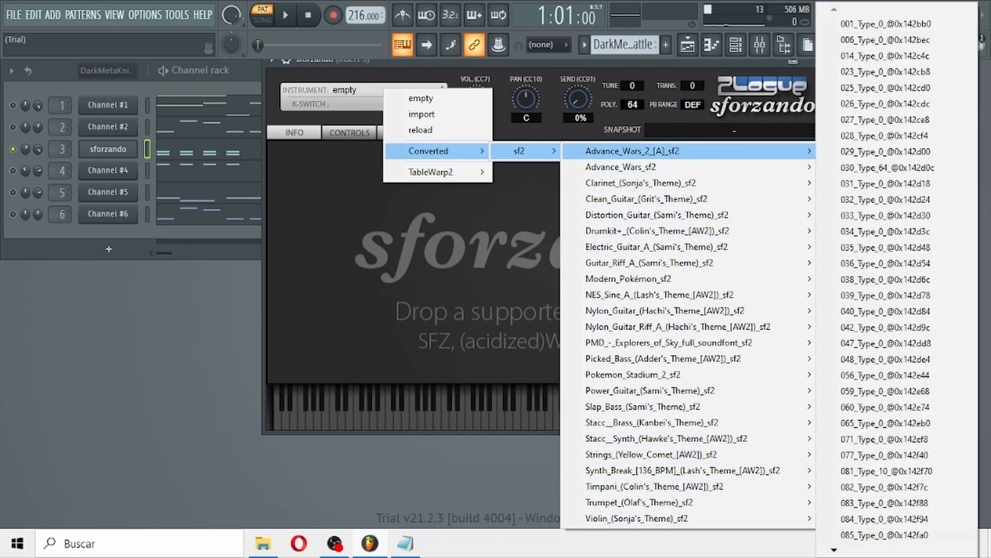
pyautogui.moveTo(633, 152)
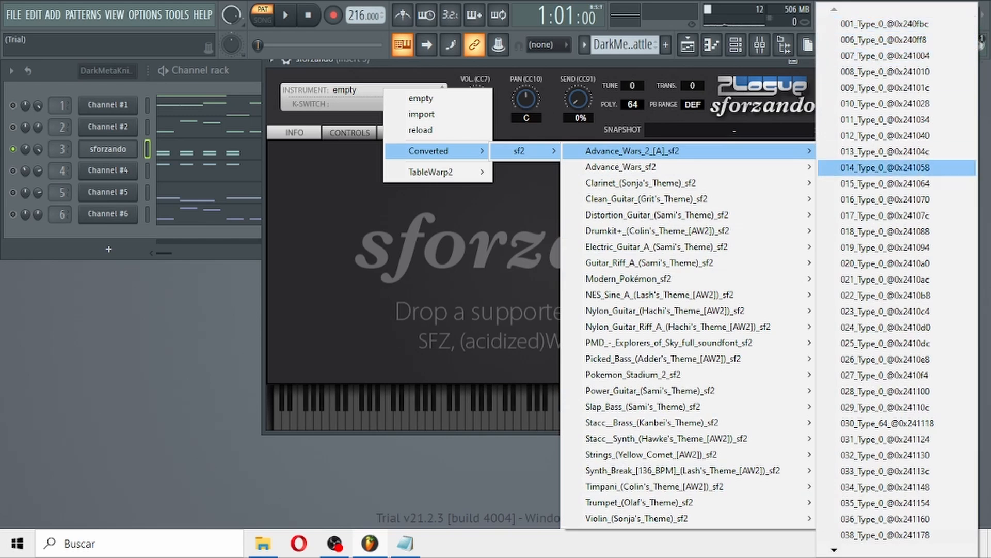
pyautogui.moveTo(834, 550)
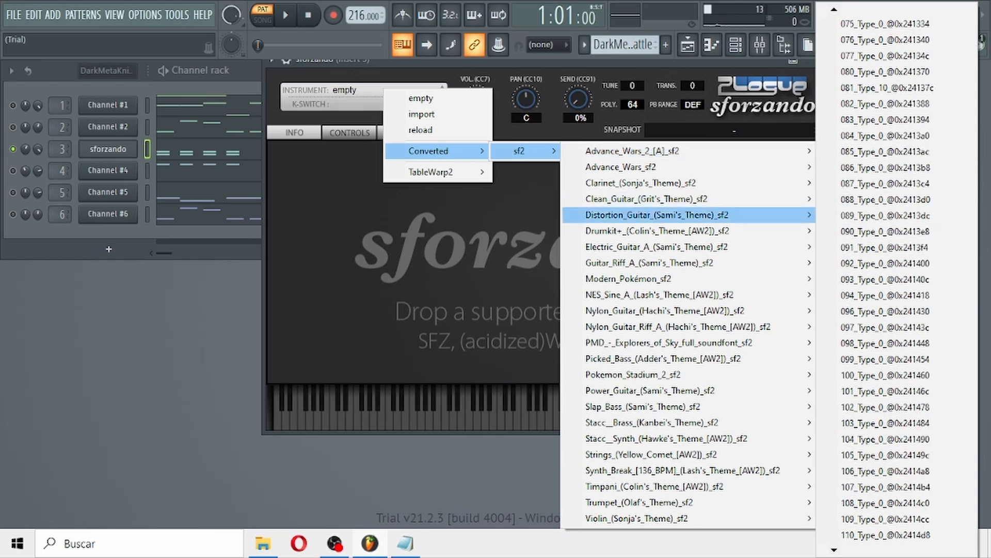
pyautogui.moveTo(646, 278)
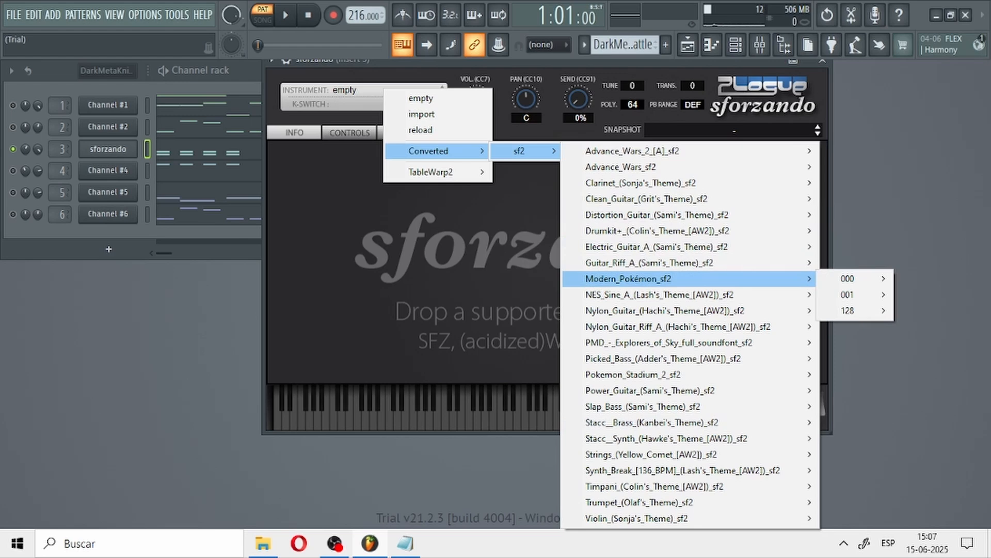
# Step: Load 000_O)_Piano from bank 000 of the PMD Explorers of Sky soundfont into channel 3's sforzando and play back the soloed channel
pyautogui.moveTo(645, 342)
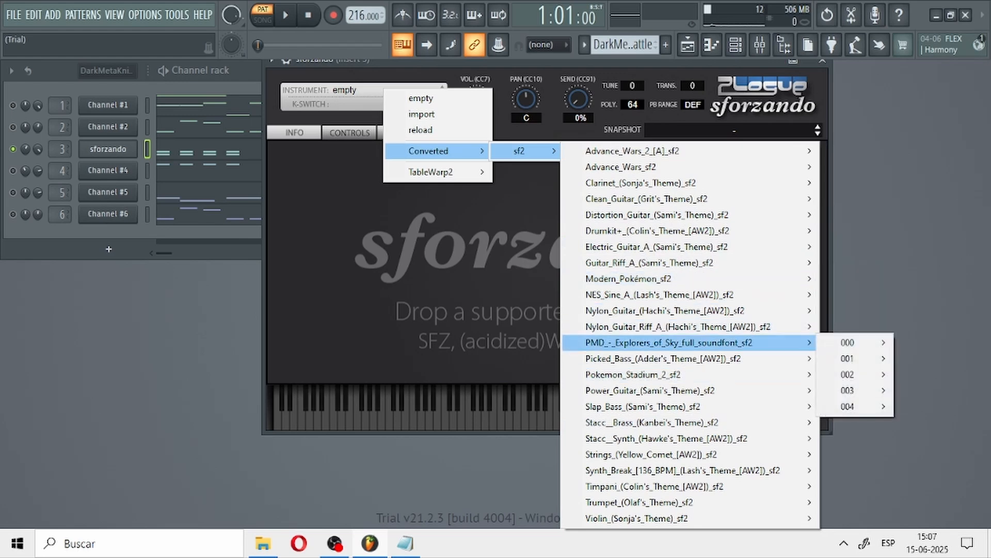
pyautogui.moveTo(847, 342)
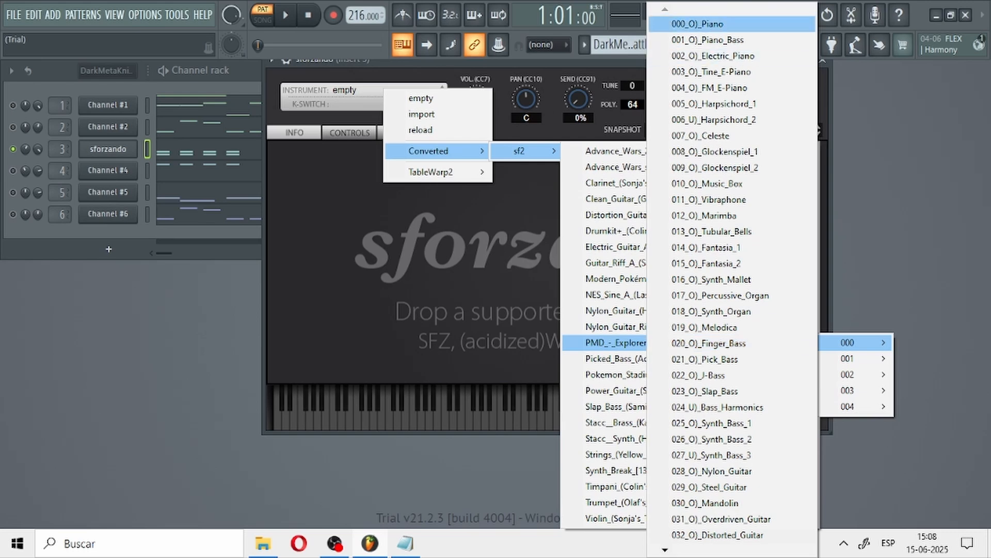
pyautogui.click(697, 24)
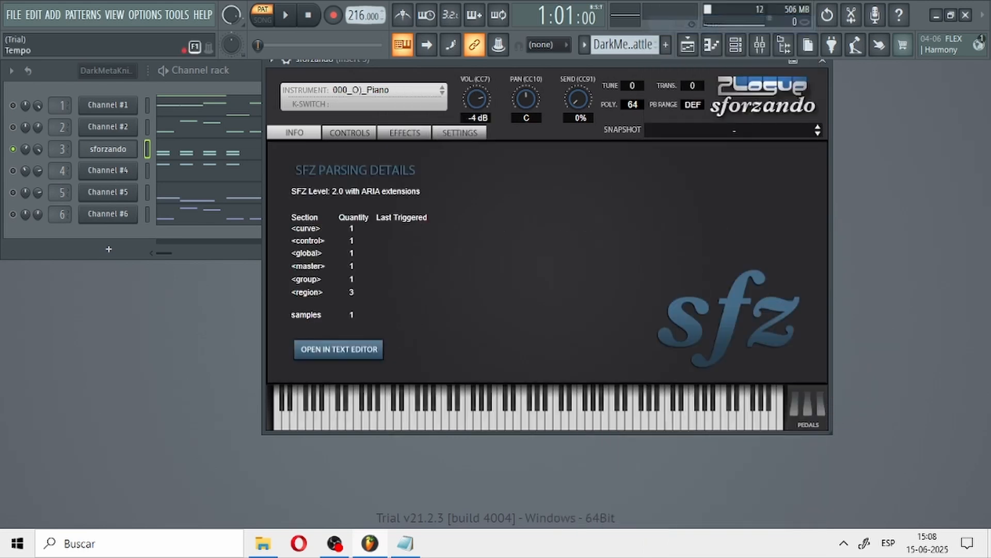
pyautogui.press('space')
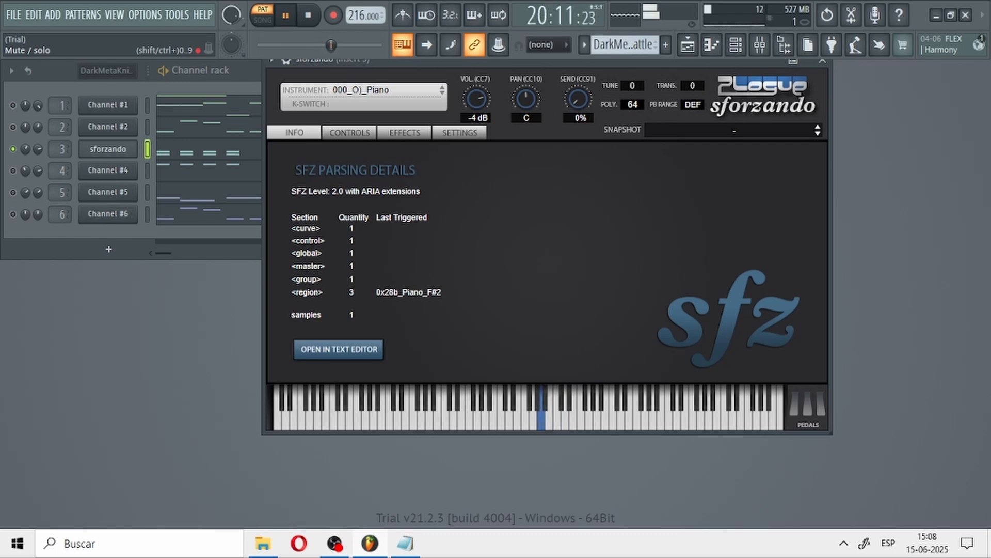
pyautogui.click(334, 543)
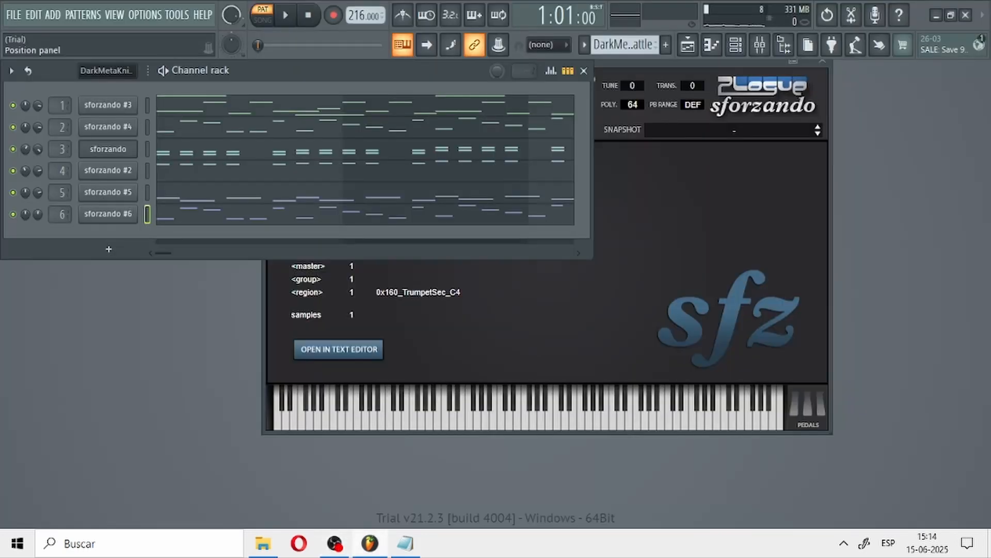
# Step: Play back the pattern with all six sforzando channels, pause it and close the sforzando window
pyautogui.press('space')
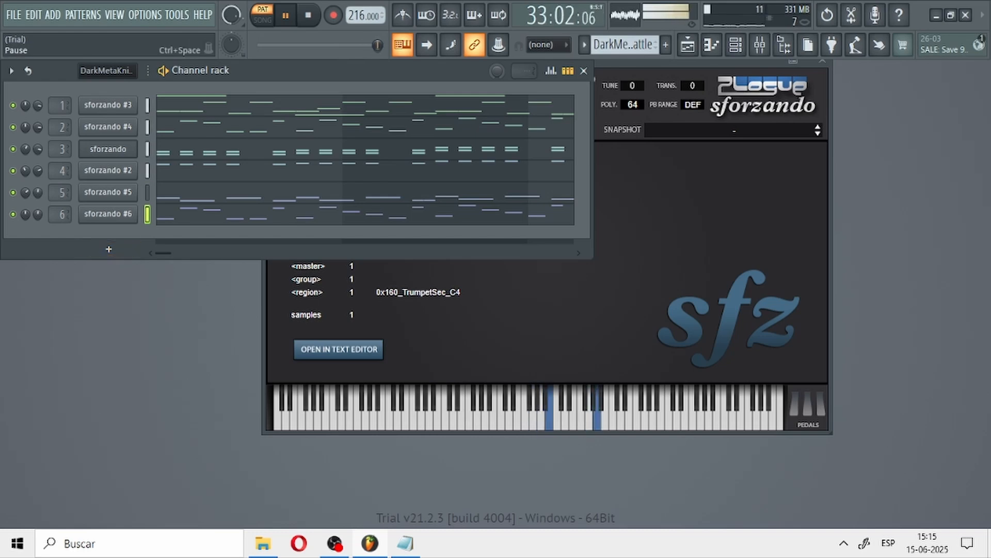
pyautogui.click(285, 15)
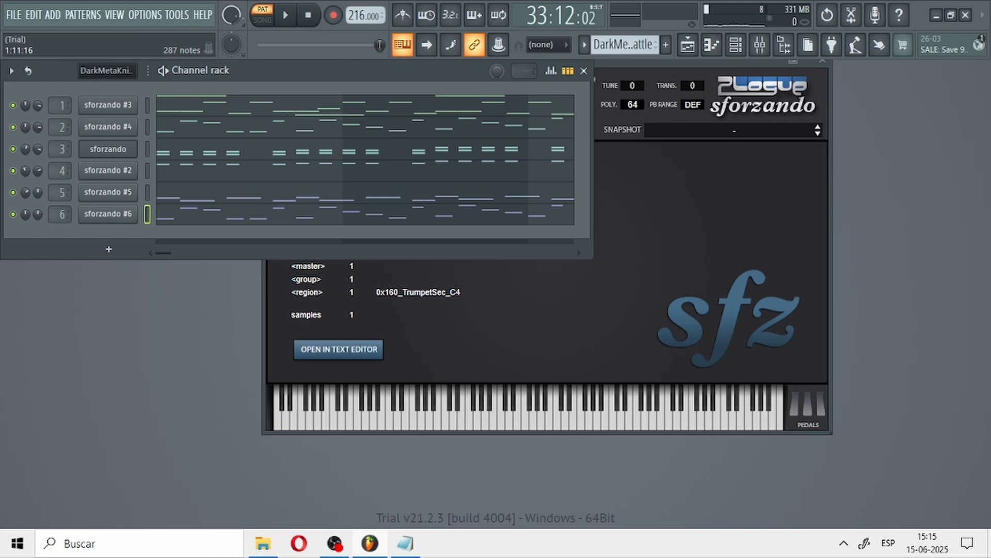
pyautogui.click(822, 61)
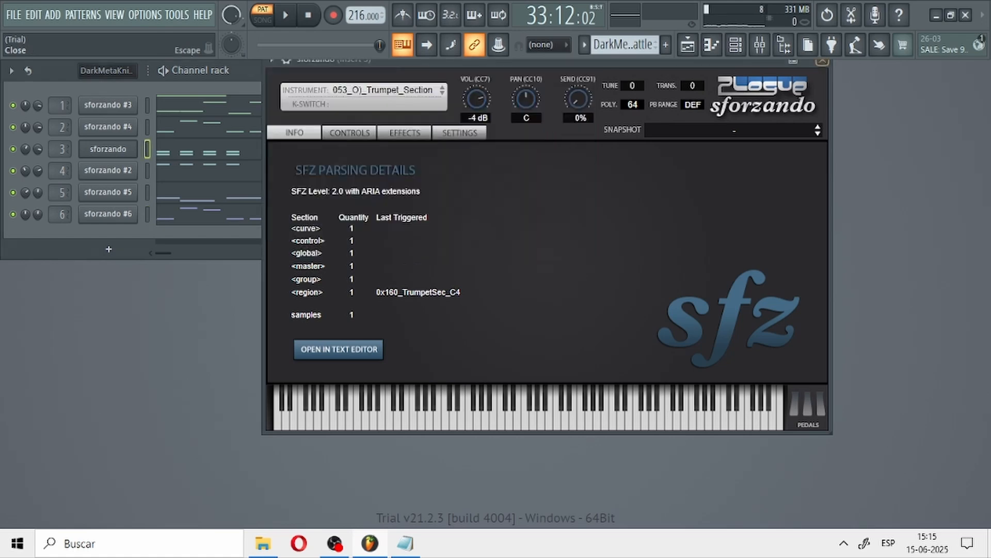
# Step: In Notepad, write the instrument numbers of sforzando #3 and sforzando #4 on separate lines: 127 and 0
pyautogui.click(406, 543)
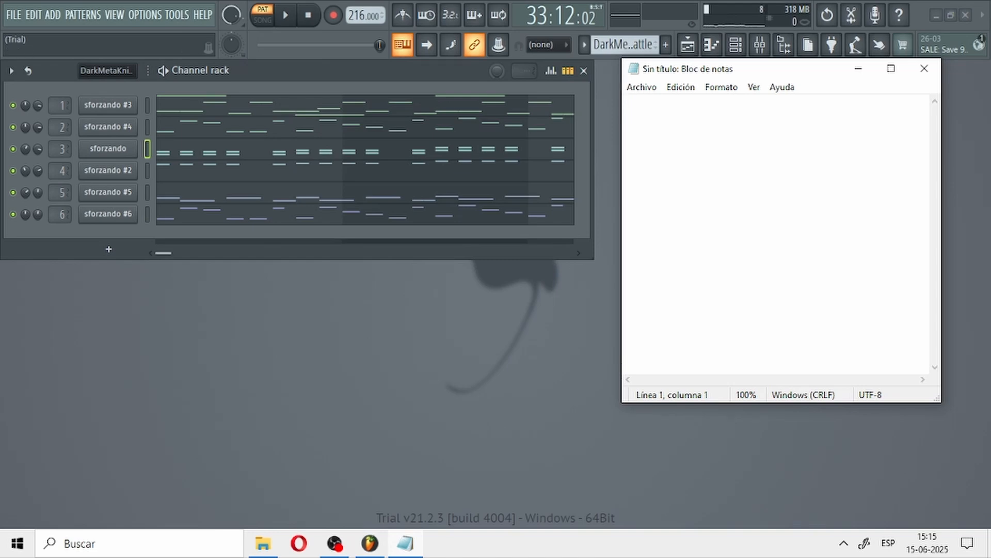
pyautogui.click(108, 106)
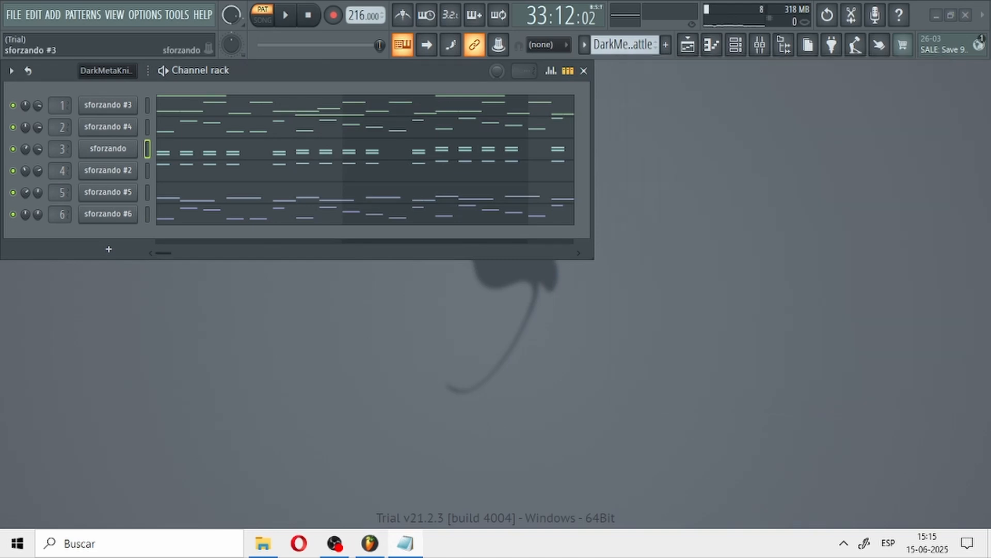
pyautogui.click(406, 543)
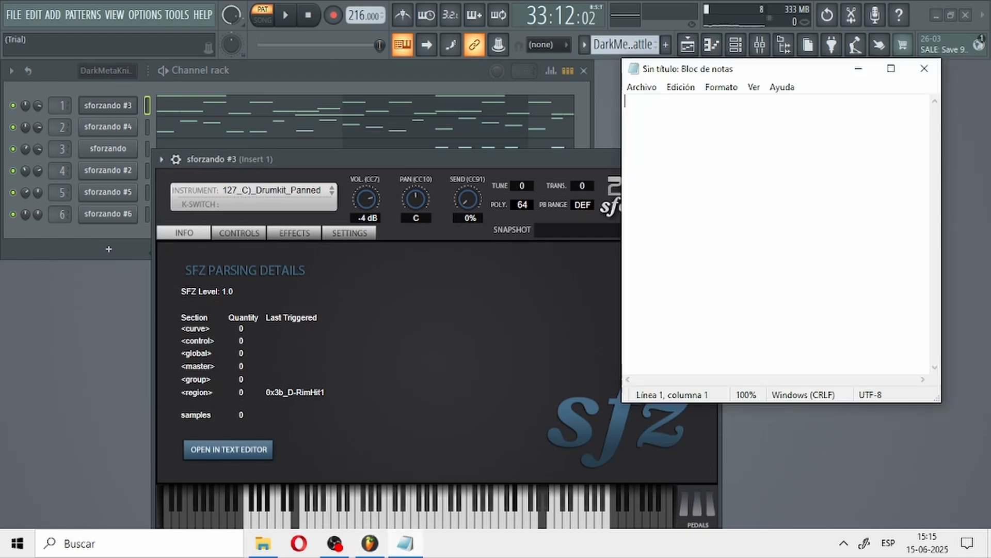
pyautogui.write('127')
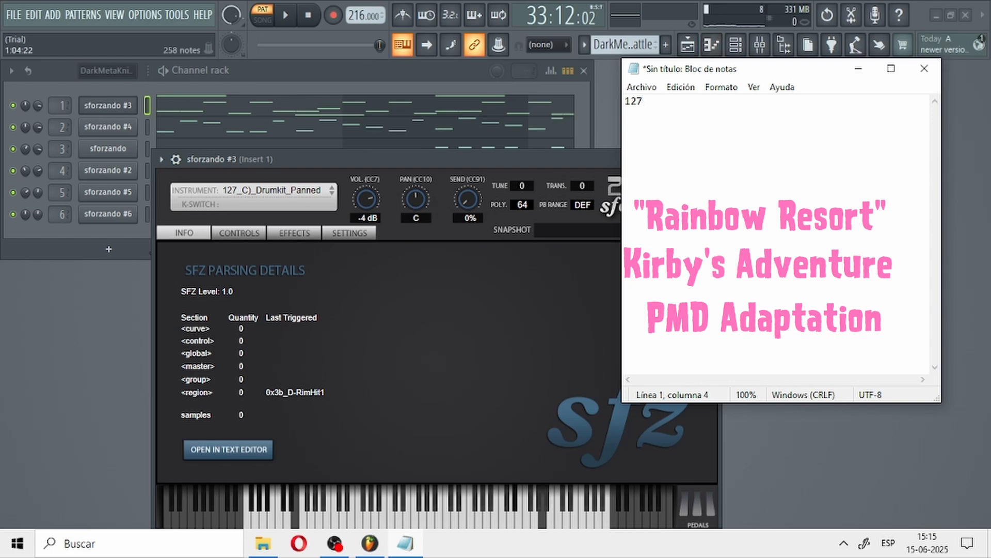
pyautogui.click(108, 127)
pyautogui.click(406, 543)
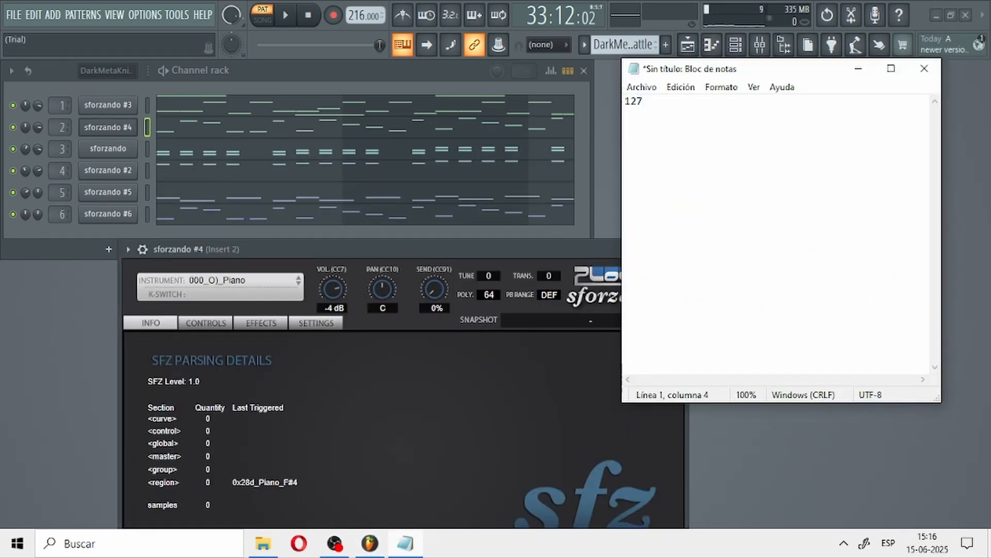
pyautogui.press('Return')
pyautogui.write('0')
# Step: Check the instruments of channels 3 and 4 and add 53 for each on its own line in Notepad
pyautogui.click(108, 149)
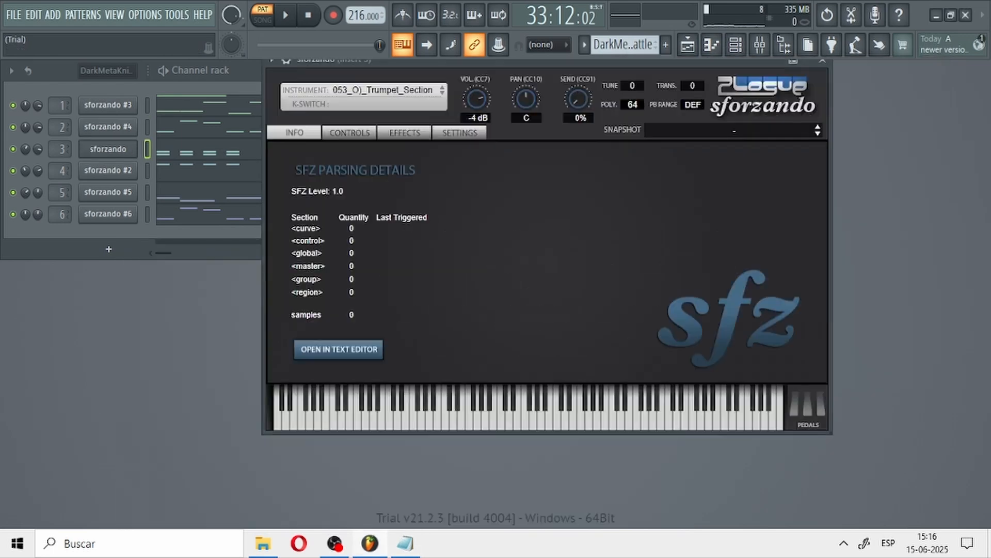
pyautogui.click(406, 543)
pyautogui.write('53')
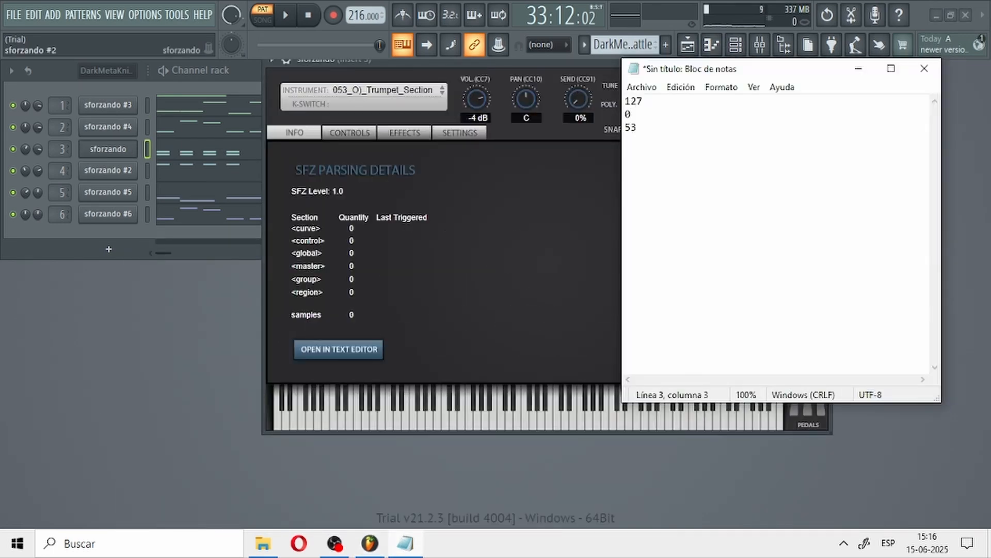
pyautogui.click(108, 171)
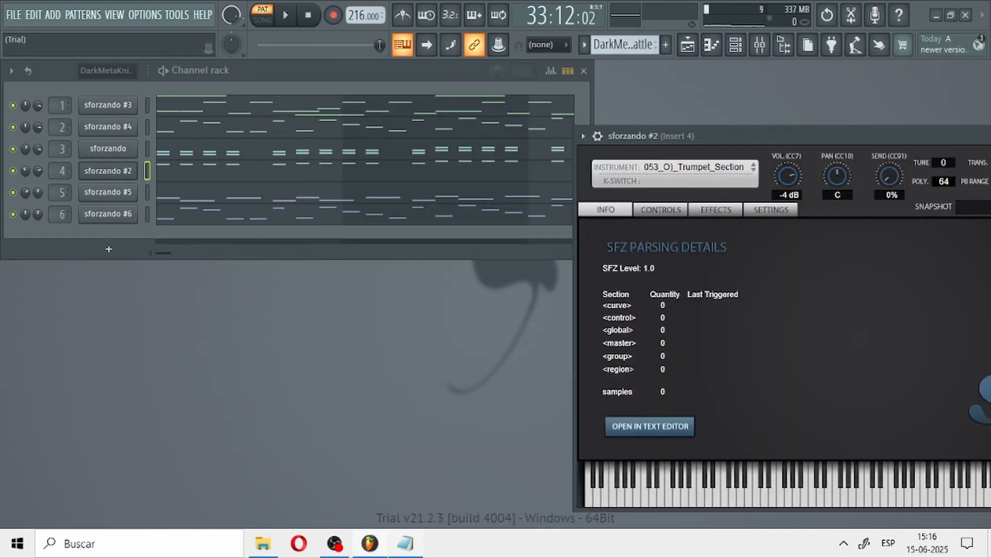
pyautogui.hotkey('alt', 'Tab')
pyautogui.press('Return')
pyautogui.write('53')
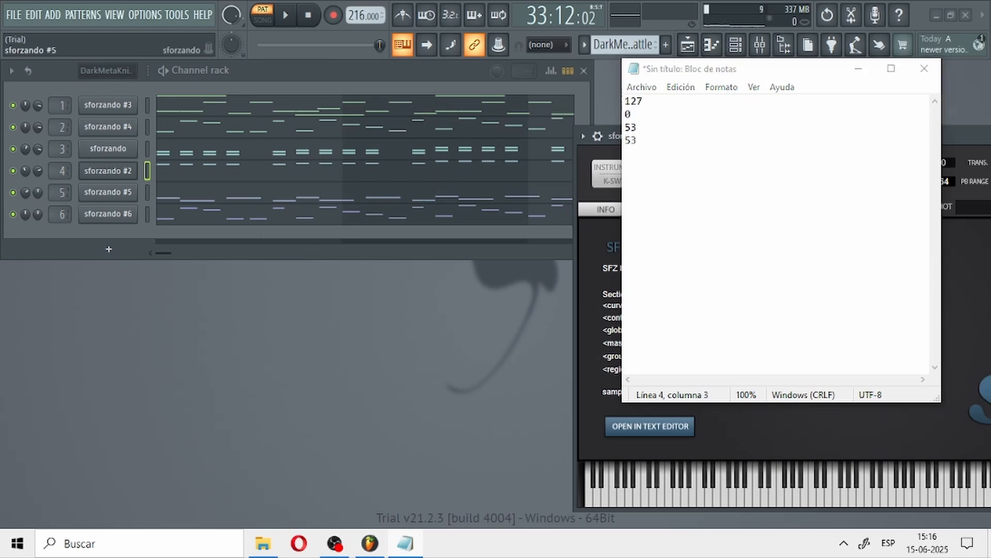
# Step: Check the instruments of sforzando #5 and sforzando #6 and add 44 for each on its own line in Notepad
pyautogui.click(108, 192)
pyautogui.hotkey('alt', 'Tab')
pyautogui.write('44')
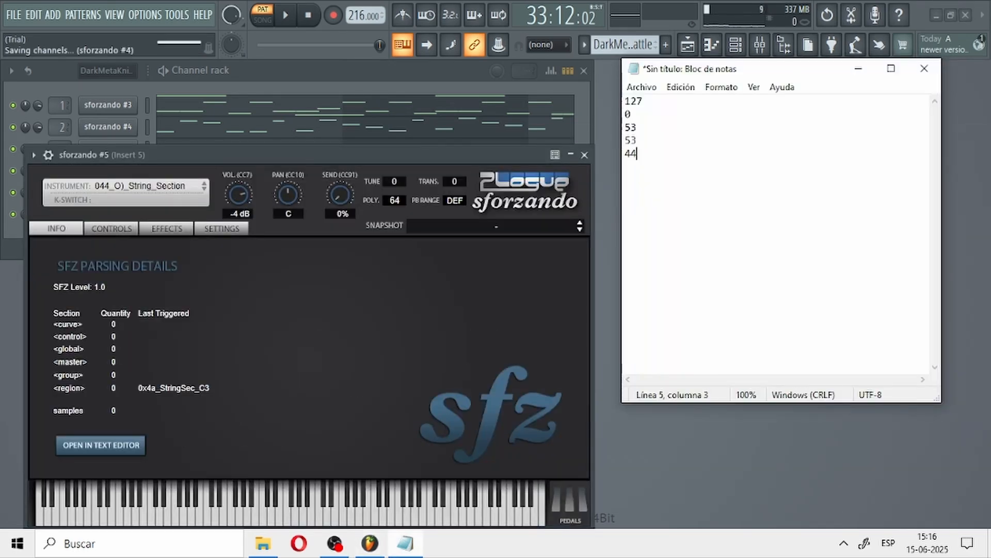
pyautogui.hotkey('alt', 'Tab')
pyautogui.press('Escape')
pyautogui.click(107, 214)
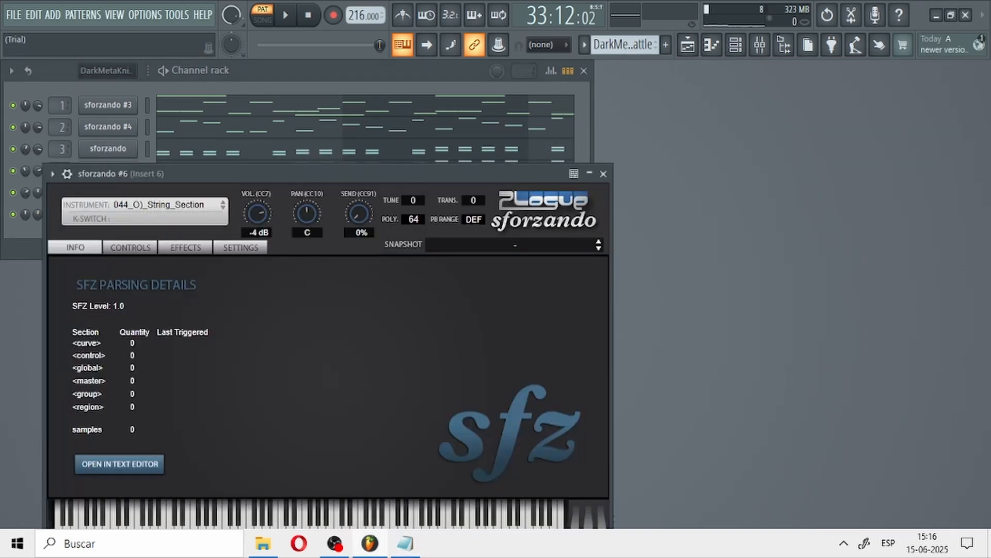
pyautogui.hotkey('alt', 'Tab')
pyautogui.press('Return')
pyautogui.write('44')
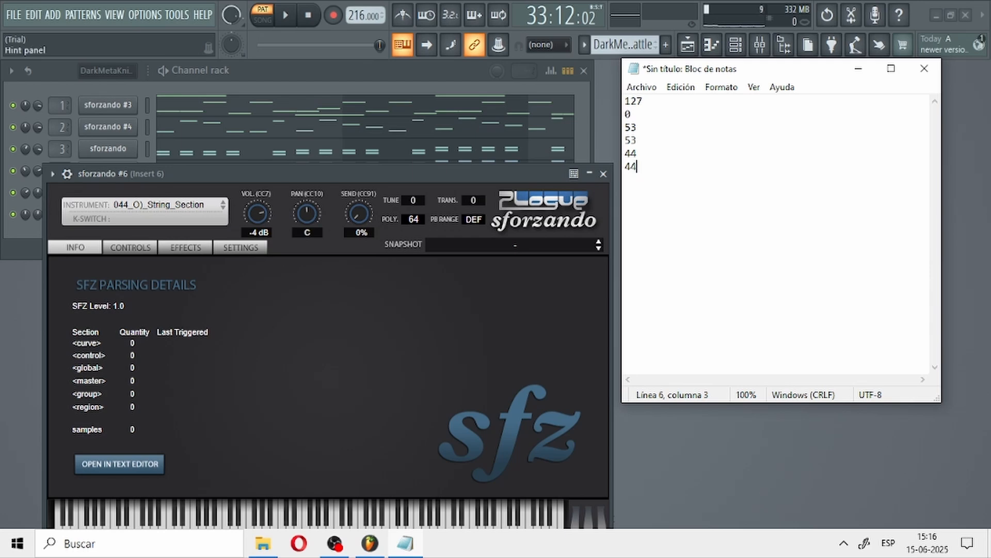
# Step: Export the pattern as an MP3 file named DarkMetaKnightBattlePMD.mp3 in the Tutorial folder and render it
pyautogui.click(177, 14)
pyautogui.click(14, 15)
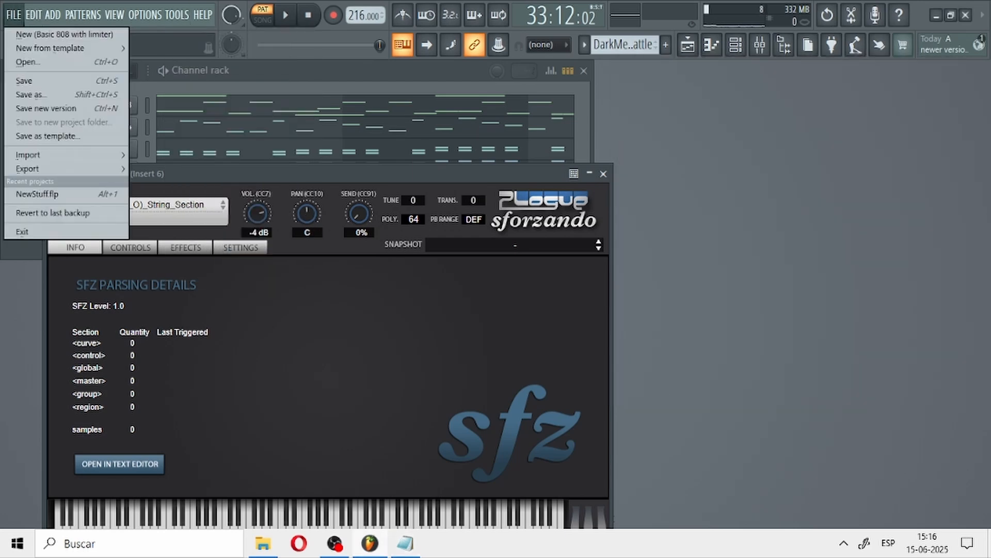
pyautogui.moveTo(31, 168)
pyautogui.click(163, 194)
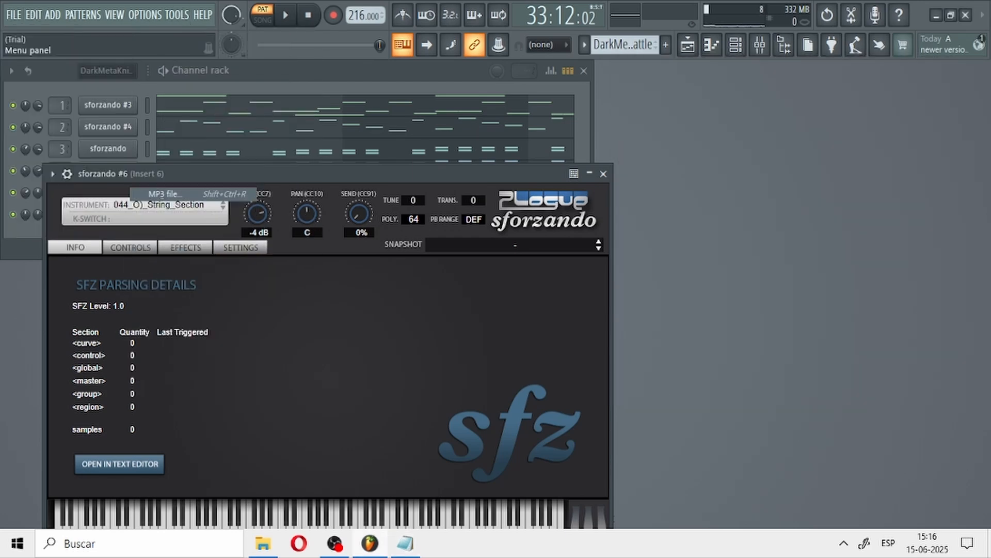
pyautogui.click(197, 383)
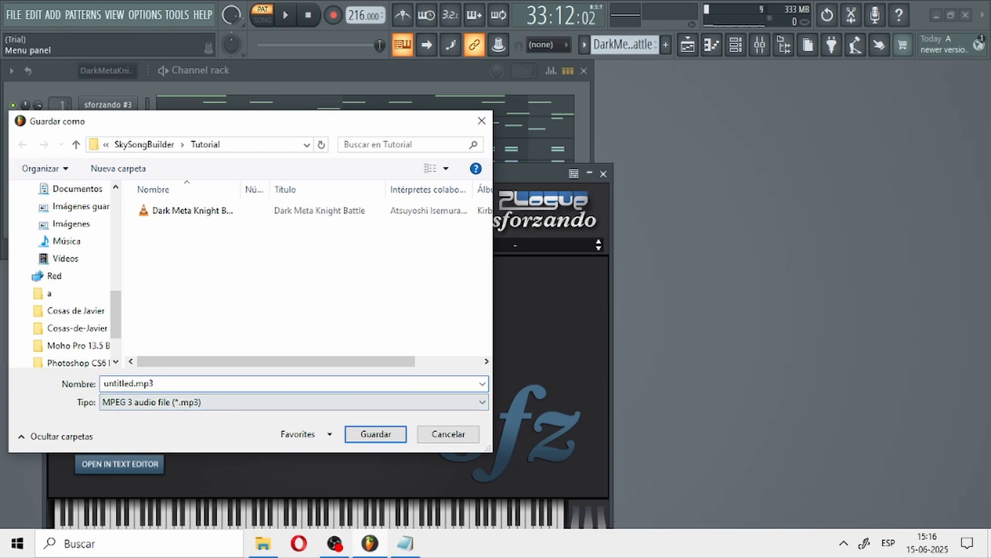
pyautogui.moveTo(136, 384); pyautogui.dragTo(103, 384)
pyautogui.press('Right')
pyautogui.press('Left')
pyautogui.hotkey('shift', 'Home')
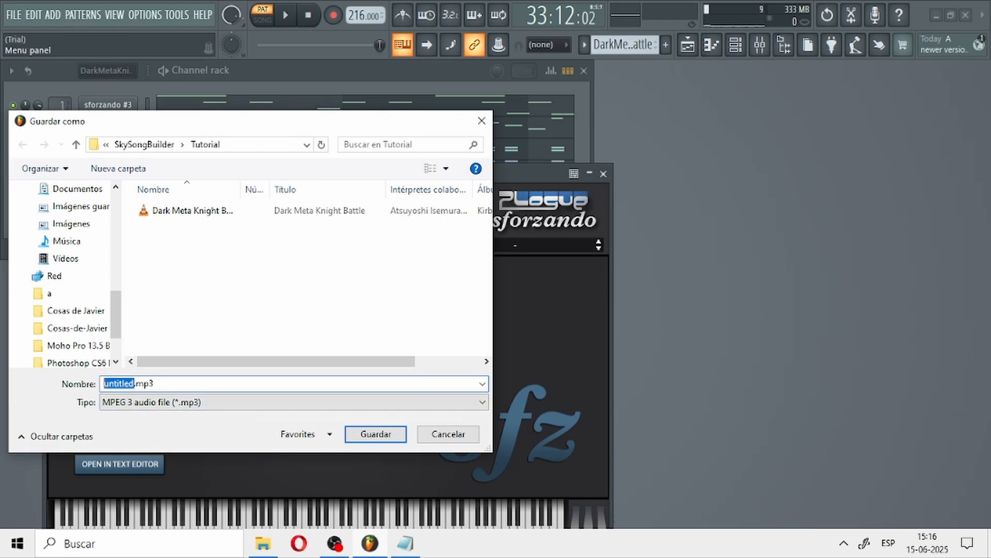
pyautogui.write('DarkMetaKnig')
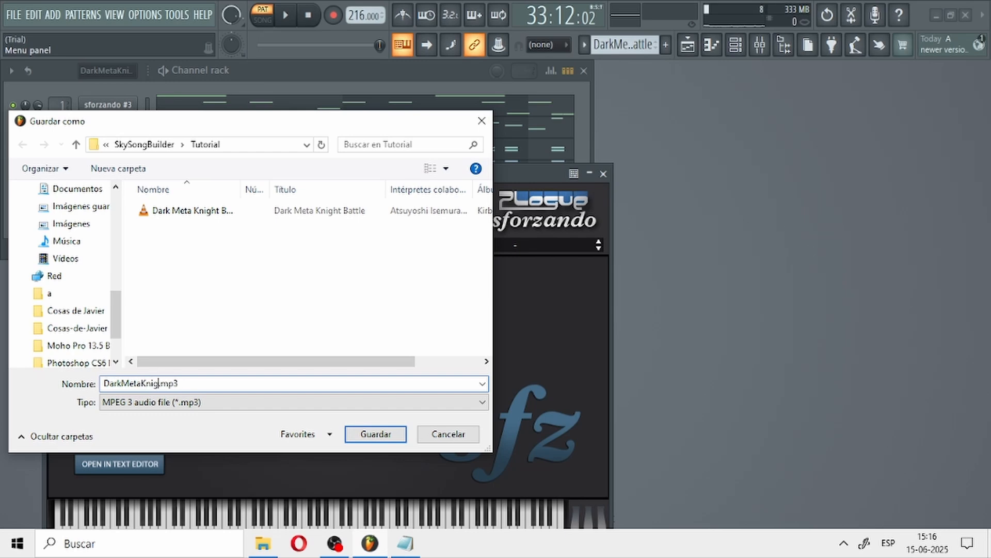
pyautogui.write('htBattlePMD')
pyautogui.press('Return')
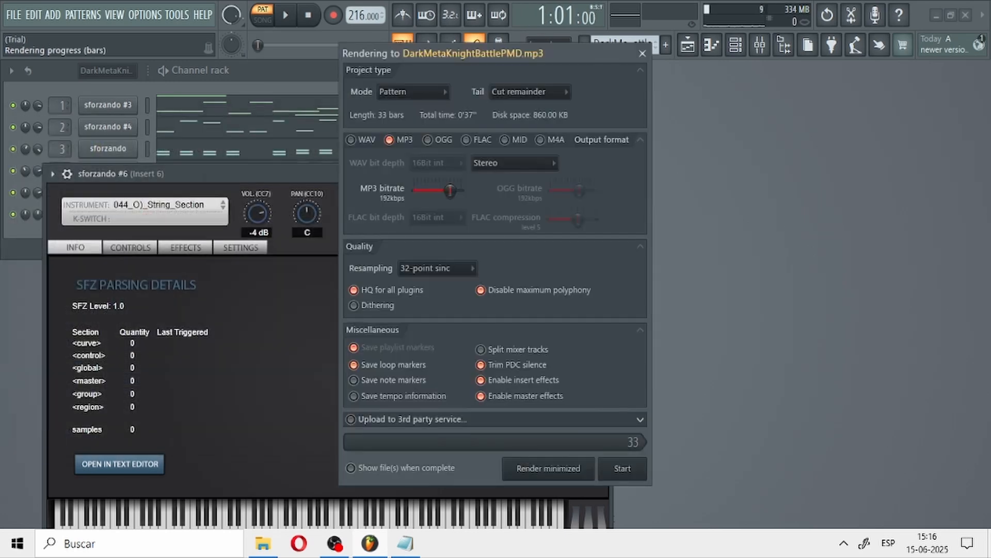
pyautogui.press('Return')
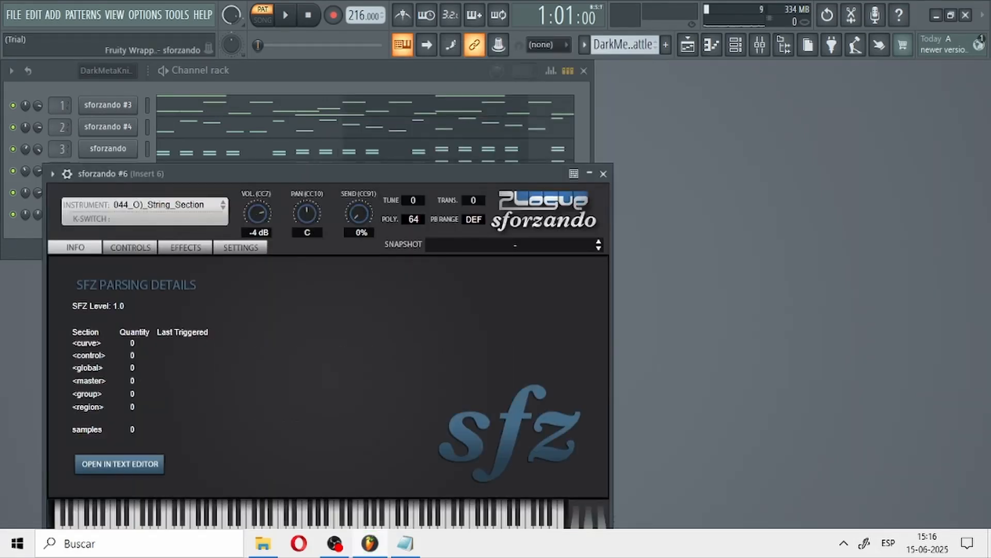
# Step: Run the Prepare for MIDI export macro to turn all channels into MIDI Out channels
pyautogui.click(177, 15)
pyautogui.moveTo(191, 61)
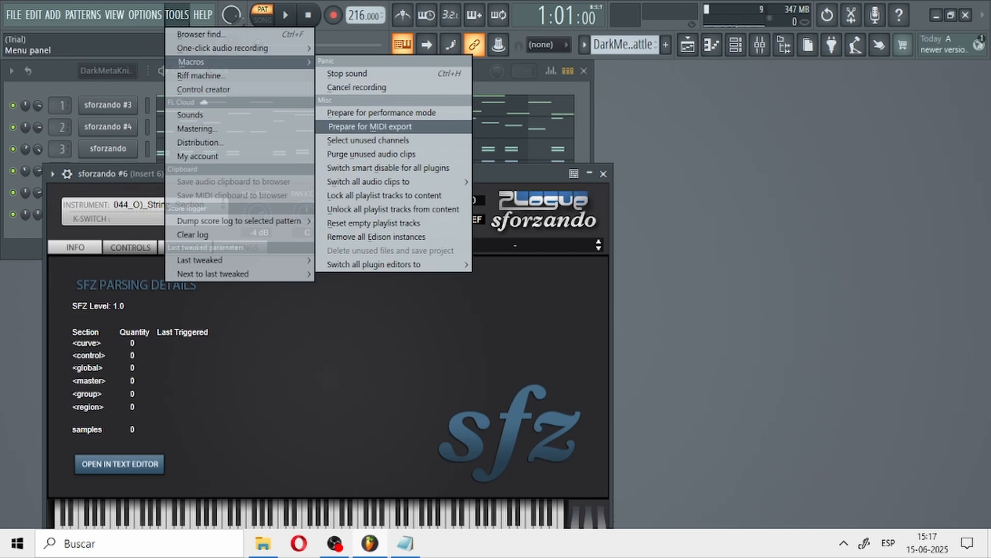
pyautogui.click(370, 127)
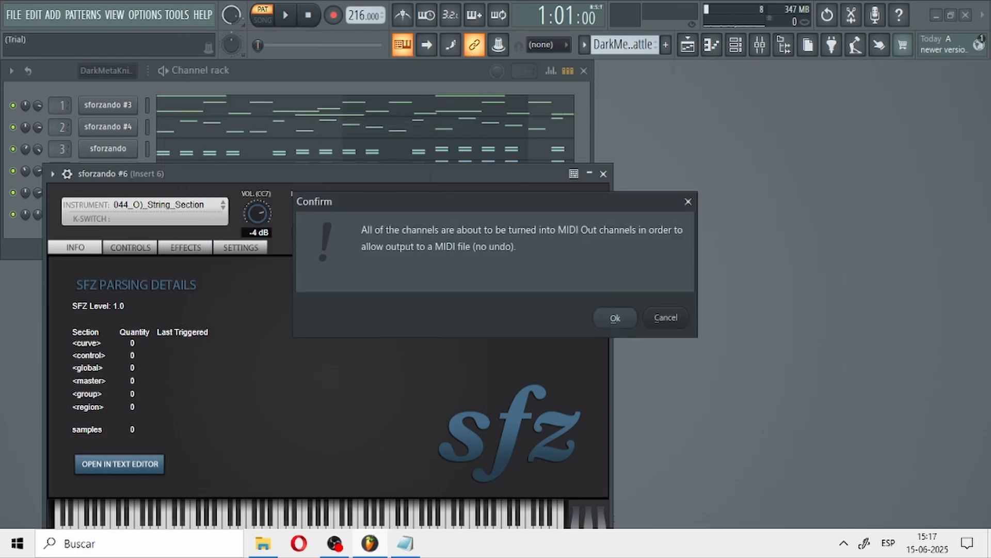
pyautogui.click(615, 316)
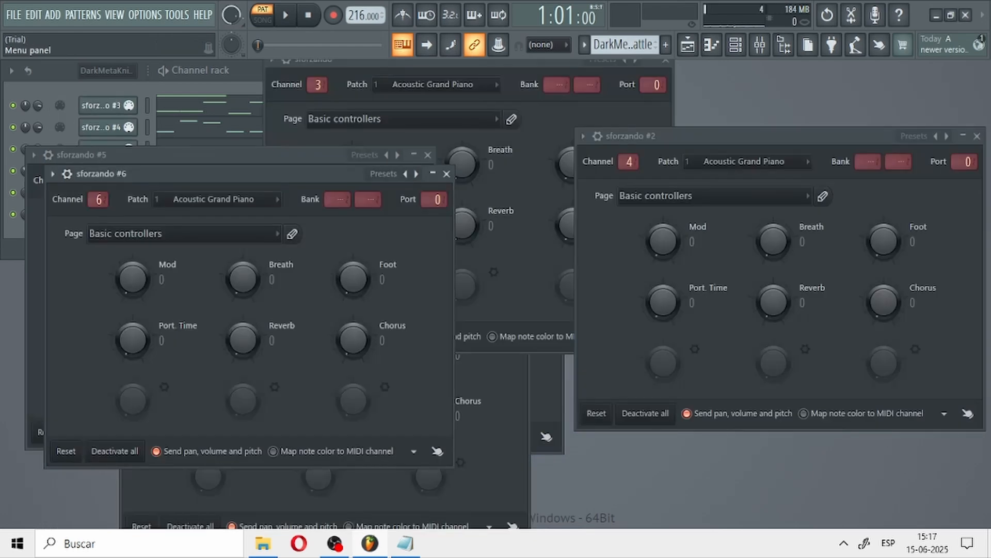
# Step: Export the pattern as a MIDI file named DarkMetaKnightBattlePMDPort.mid in the Tutorial folder and render it
pyautogui.click(14, 15)
pyautogui.moveTo(27, 169)
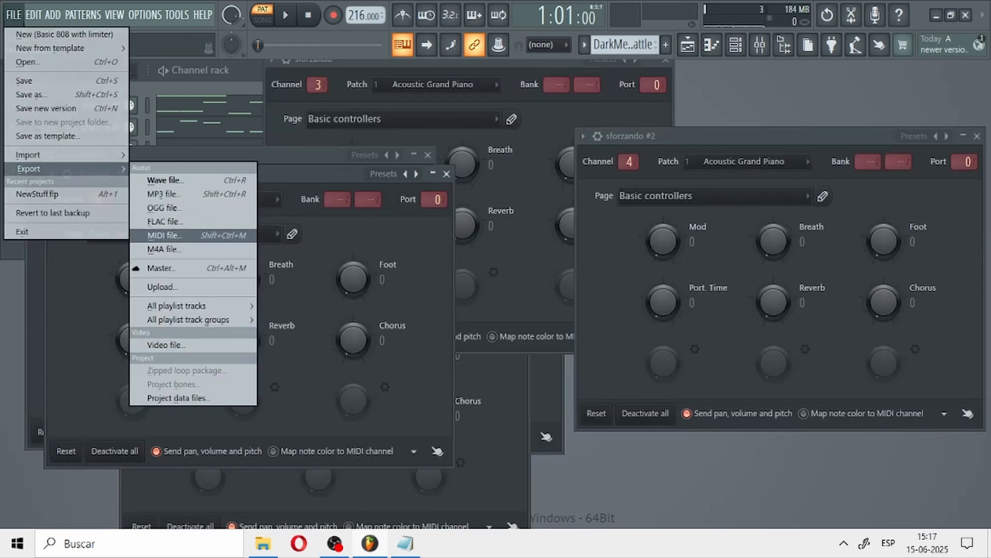
pyautogui.click(170, 235)
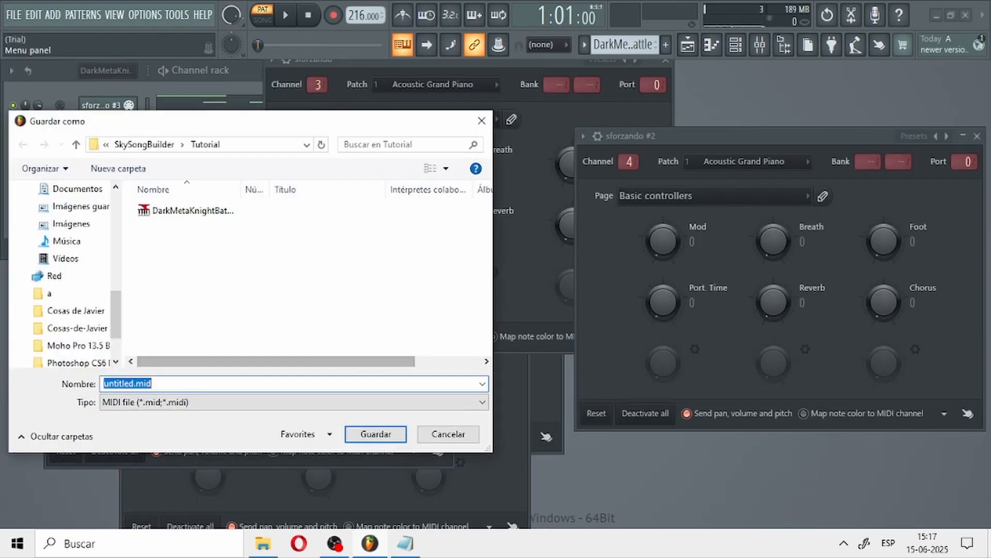
pyautogui.click(192, 211)
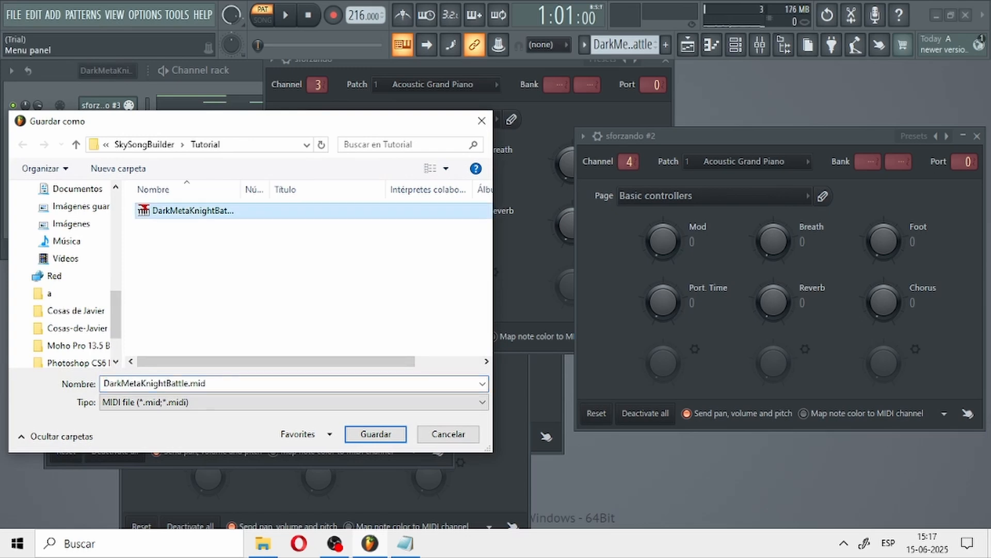
pyautogui.click(233, 383)
pyautogui.click(189, 384)
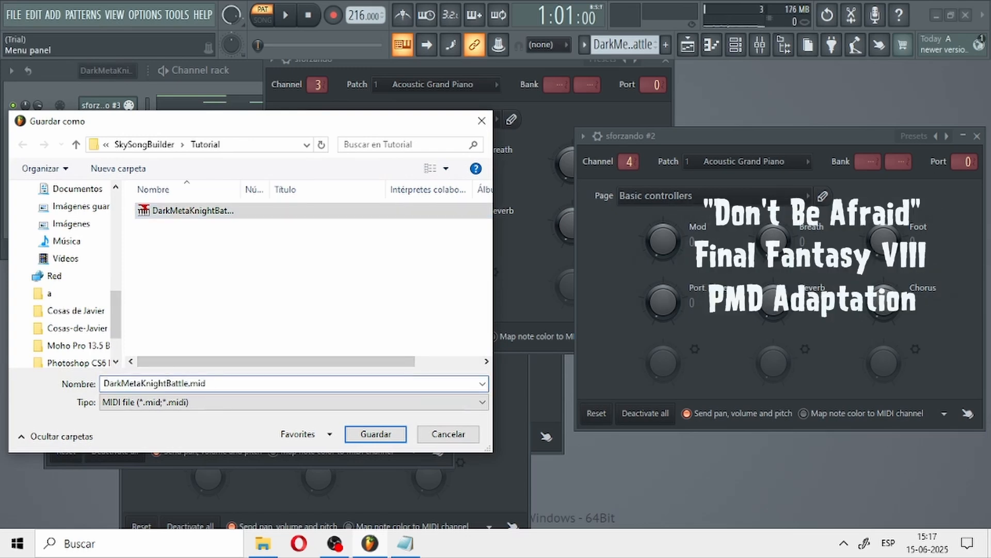
pyautogui.write('PMDPo')
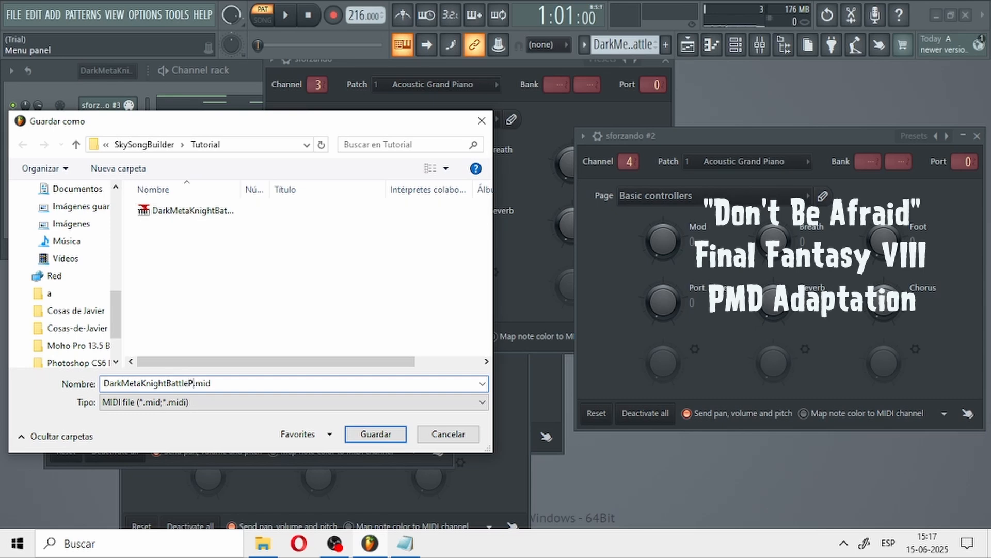
pyautogui.write('rt')
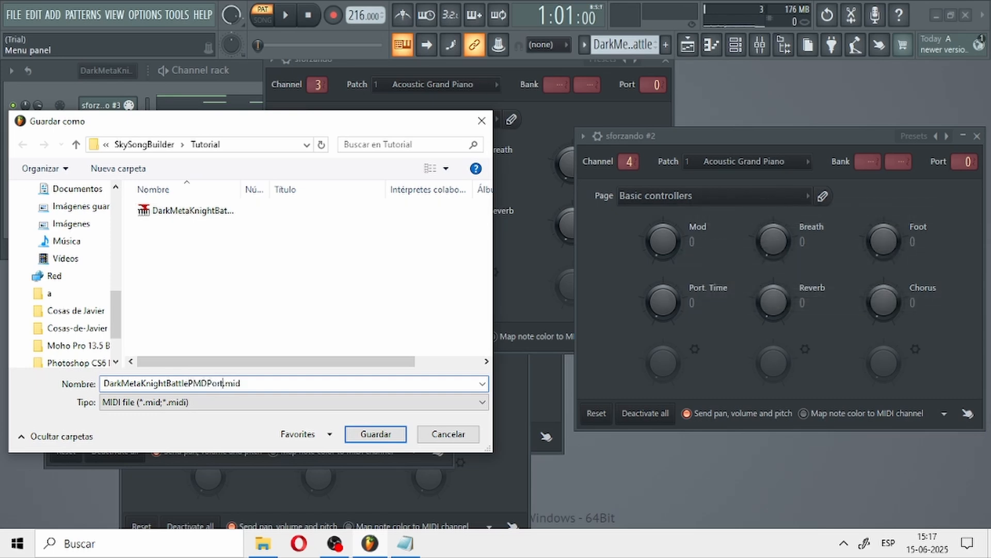
pyautogui.press('Return')
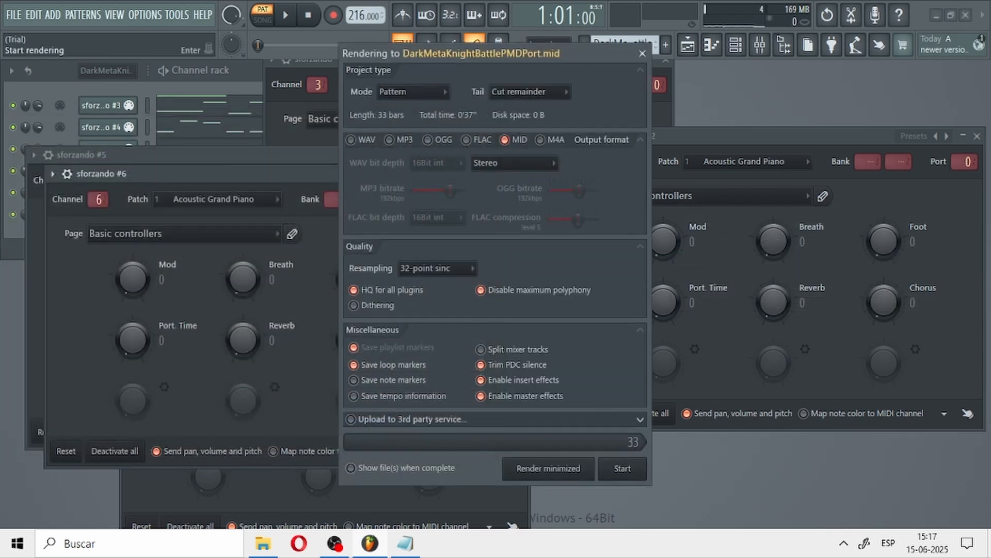
pyautogui.press('Return')
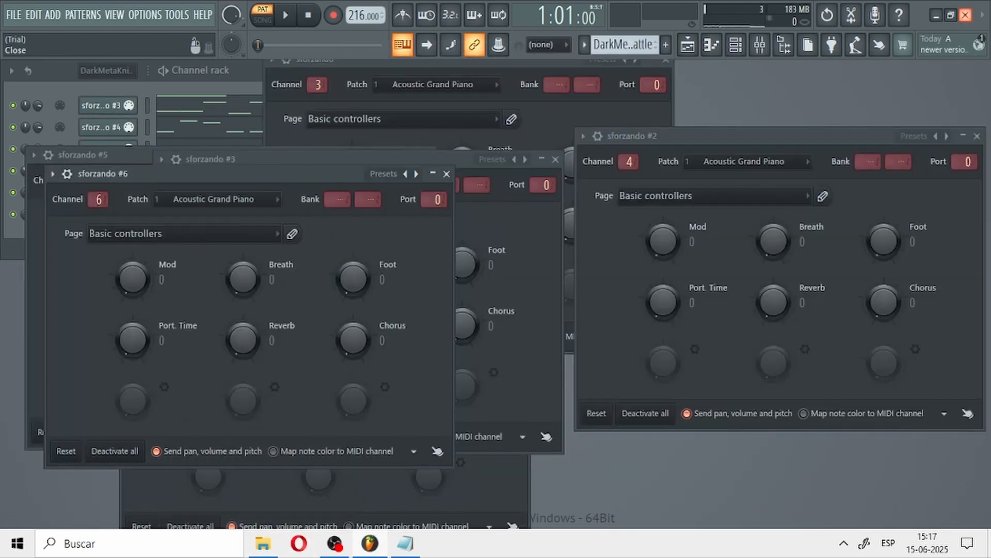
# Step: Close FL Studio and look over the noted instrument numbers in Notepad
pyautogui.click(965, 15)
pyautogui.click(515, 310)
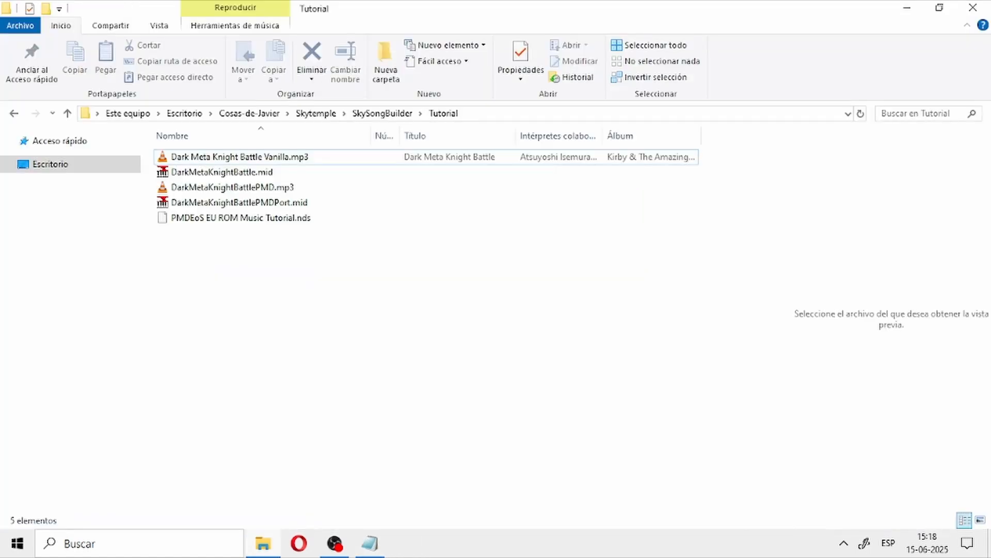
pyautogui.click(371, 543)
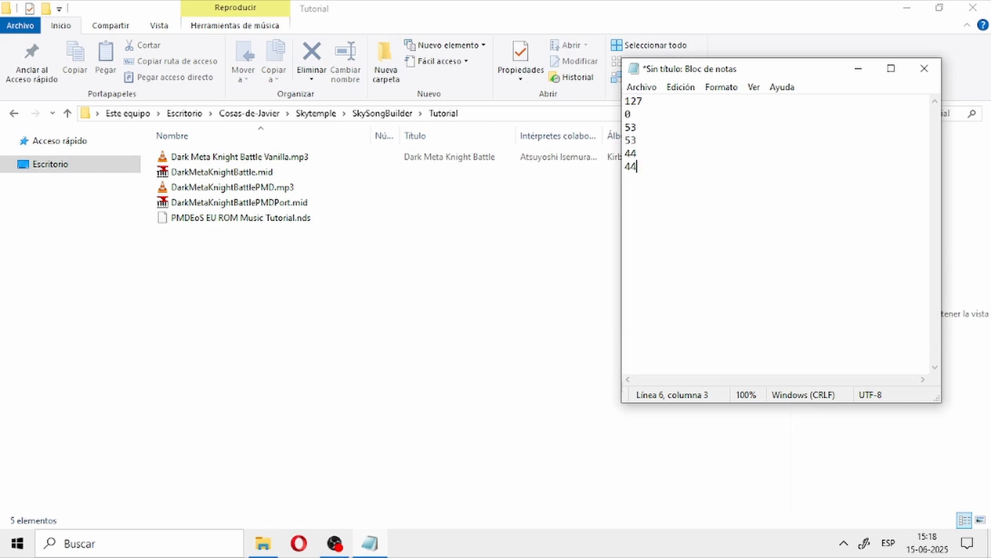
pyautogui.moveTo(638, 167); pyautogui.dragTo(626, 114)
pyautogui.click(496, 268)
# Step: Open DarkMetaKnightBattlePMDPort.mid from the Tutorial folder in Anvil Studio and pause its playback
pyautogui.click(239, 203)
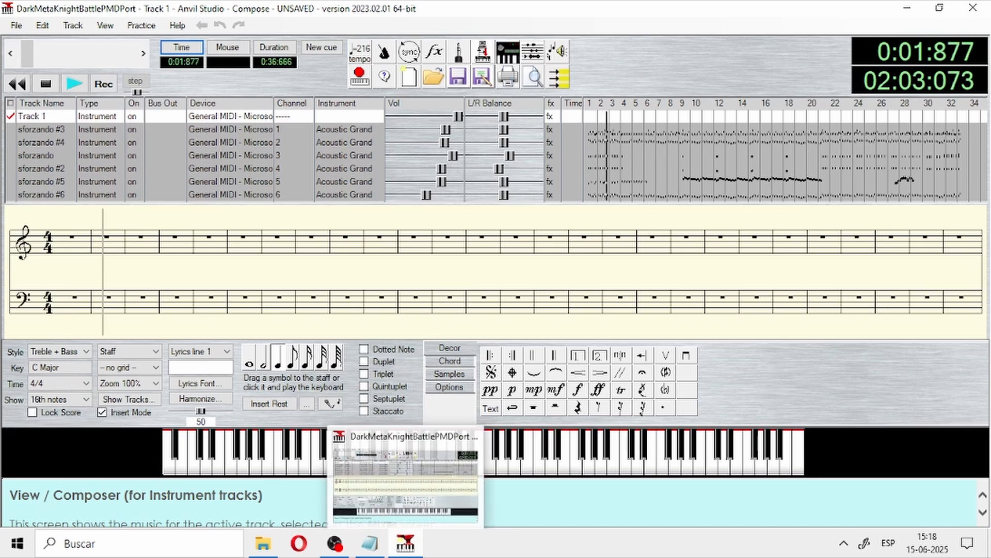
pyautogui.click(405, 543)
pyautogui.click(405, 543)
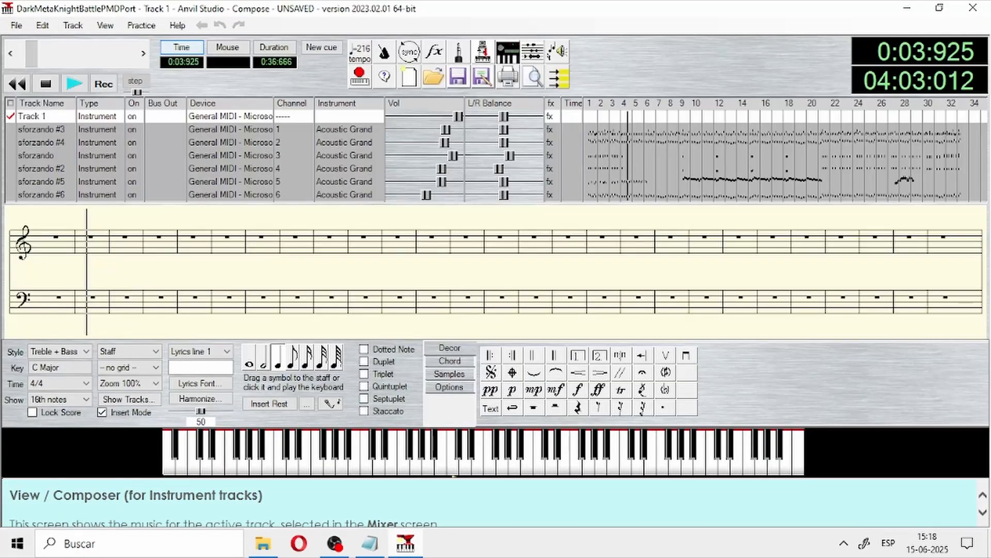
pyautogui.press('space')
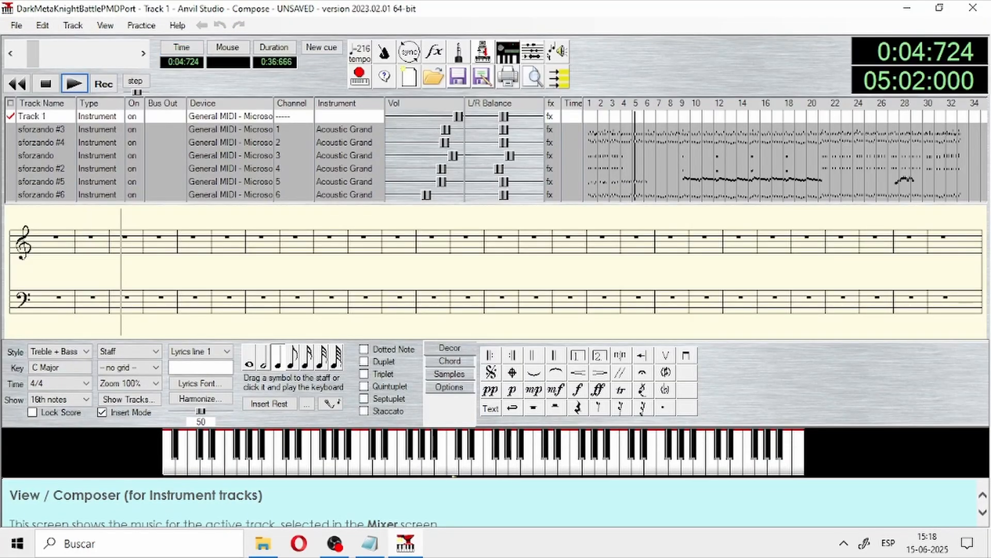
pyautogui.click(405, 543)
pyautogui.click(405, 543)
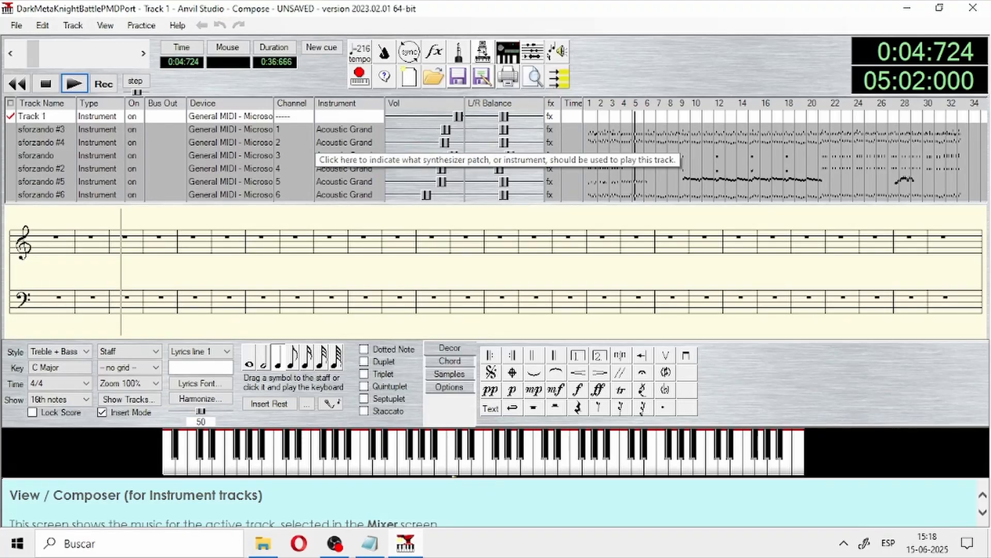
# Step: Review the six noted instrument numbers in Notepad against the Anvil Studio tracks
pyautogui.click(370, 543)
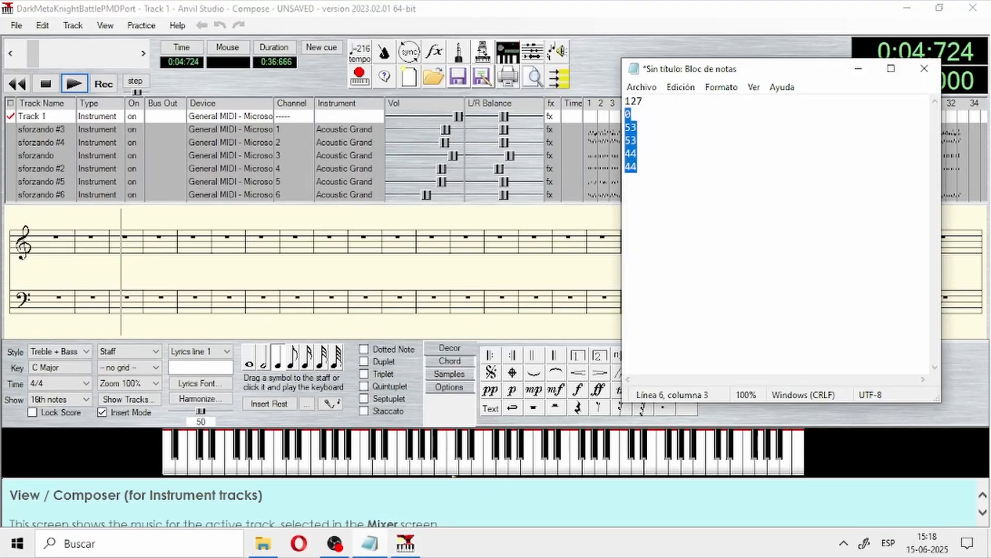
pyautogui.click(639, 166)
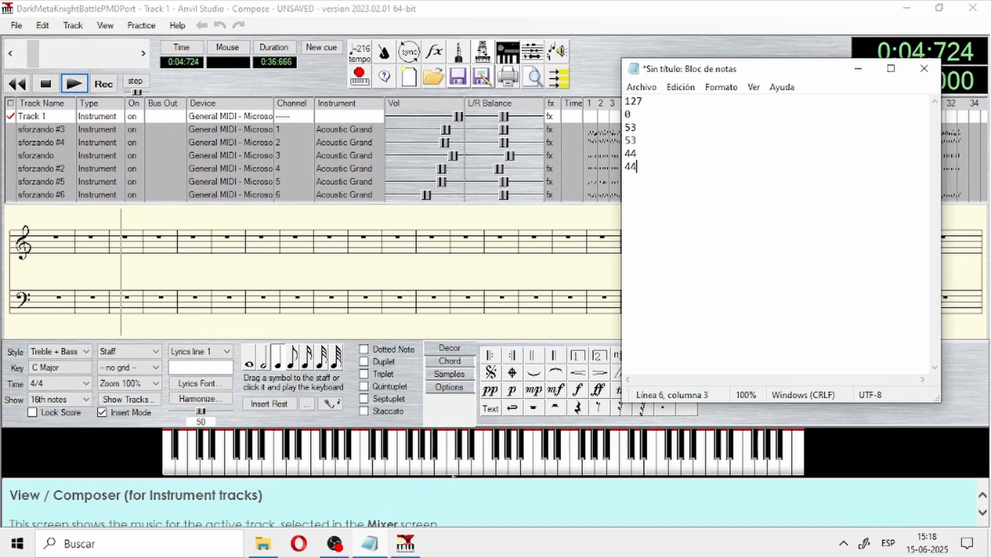
pyautogui.moveTo(632, 115)
pyautogui.mouseDown()
pyautogui.moveTo(643, 103)
pyautogui.moveTo(617, 101)
pyautogui.mouseUp()
pyautogui.moveTo(639, 167); pyautogui.dragTo(622, 101)
pyautogui.click(638, 166)
# Step: Open the instrument selection for track sforzando #3 and bring the Notepad list of instrument numbers back in front
pyautogui.click(345, 129)
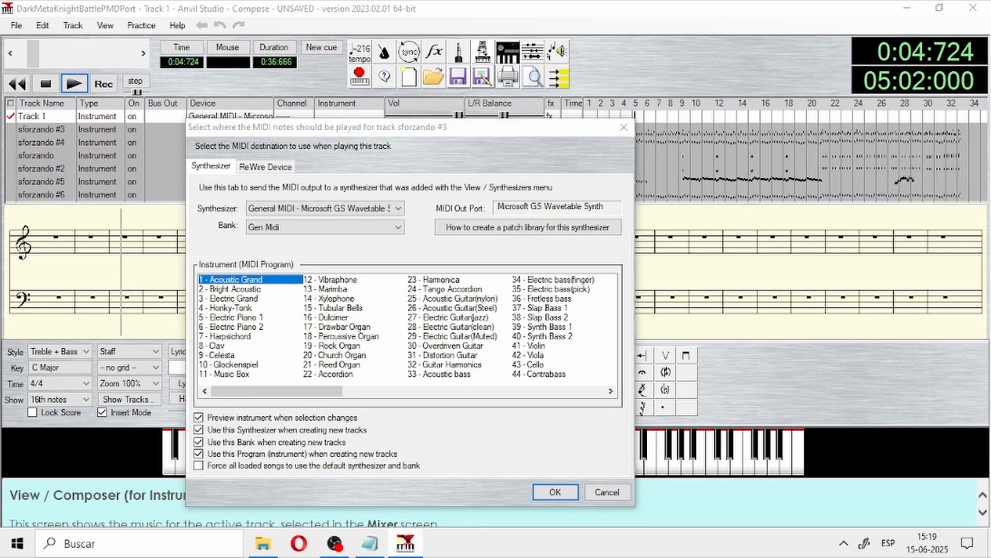
pyautogui.hotkey('alt', 'Tab')
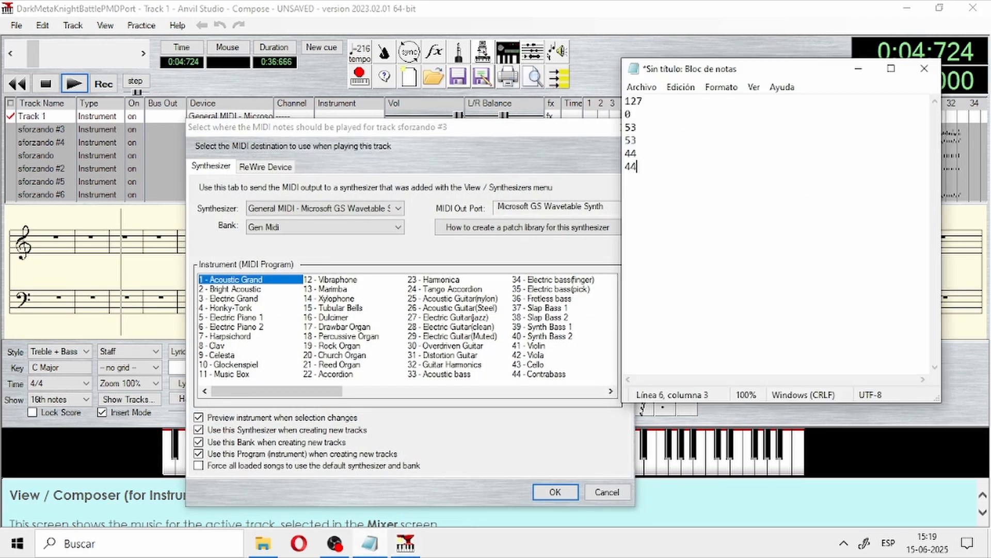
pyautogui.click(643, 101)
pyautogui.hotkey('shift', 'Home')
pyautogui.click(637, 167)
pyautogui.click(631, 114)
# Step: Append +1 after each of the six instrument numbers in the Notepad list
pyautogui.click(643, 102)
pyautogui.write('+|')
pyautogui.press('BackSpace')
pyautogui.write('1')
pyautogui.press('Down')
pyautogui.write('+1')
pyautogui.press('Down')
pyautogui.write('+1')
pyautogui.press('Down')
pyautogui.write('+1')
pyautogui.press('Down')
pyautogui.write('+1')
pyautogui.press('Down')
pyautogui.write('+1')
pyautogui.hotkey('ctrl', 'a')
pyautogui.press('Up')
pyautogui.press('Down')
pyautogui.moveTo(625, 114); pyautogui.dragTo(649, 115)
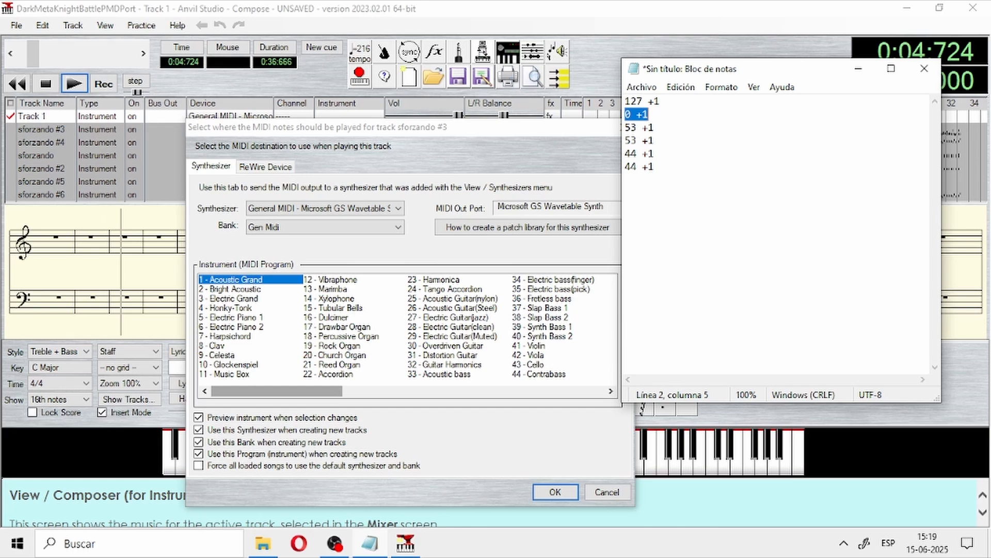
# Step: Assign the instrument 128 - Gunshot to track sforzando #3 in Anvil Studio
pyautogui.moveTo(277, 391); pyautogui.dragTo(539, 391)
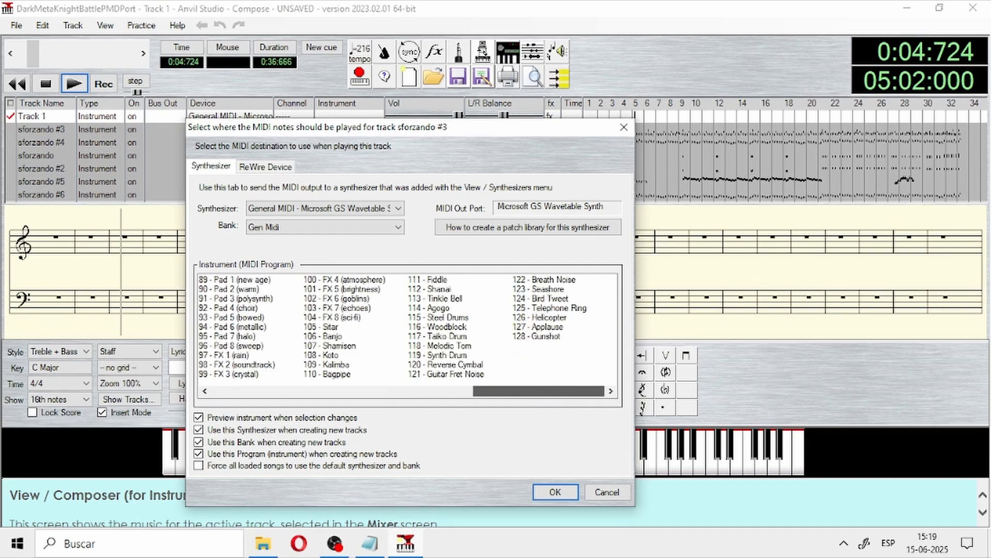
pyautogui.click(539, 336)
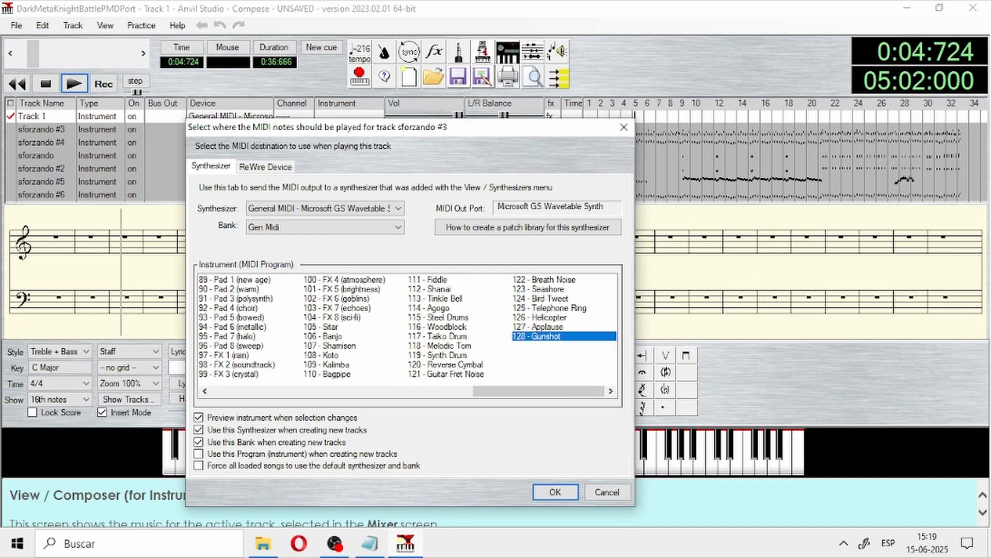
pyautogui.press('Return')
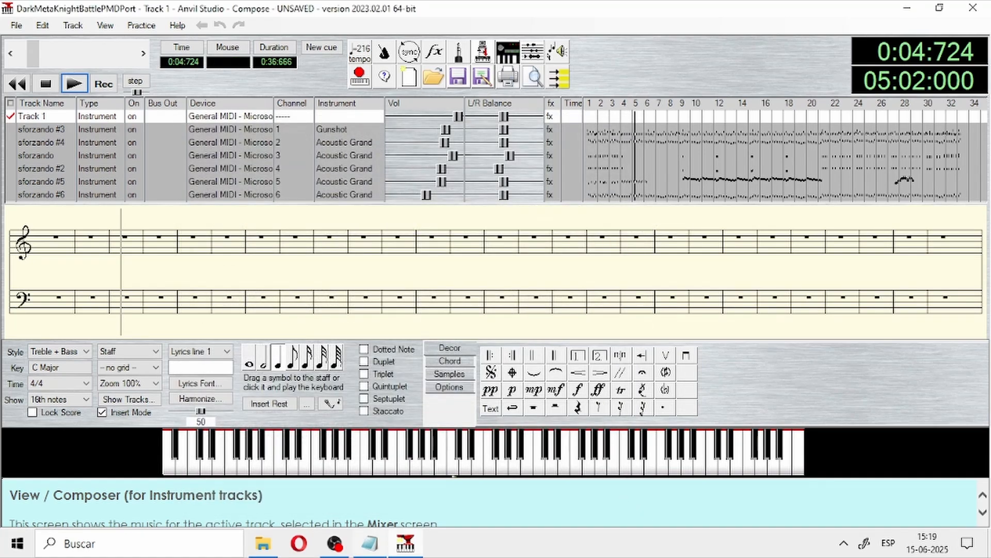
# Step: Check the Notepad list and assign the instrument 54 - Voice Oohs to track sforzando in Anvil Studio
pyautogui.hotkey('alt', 'Tab')
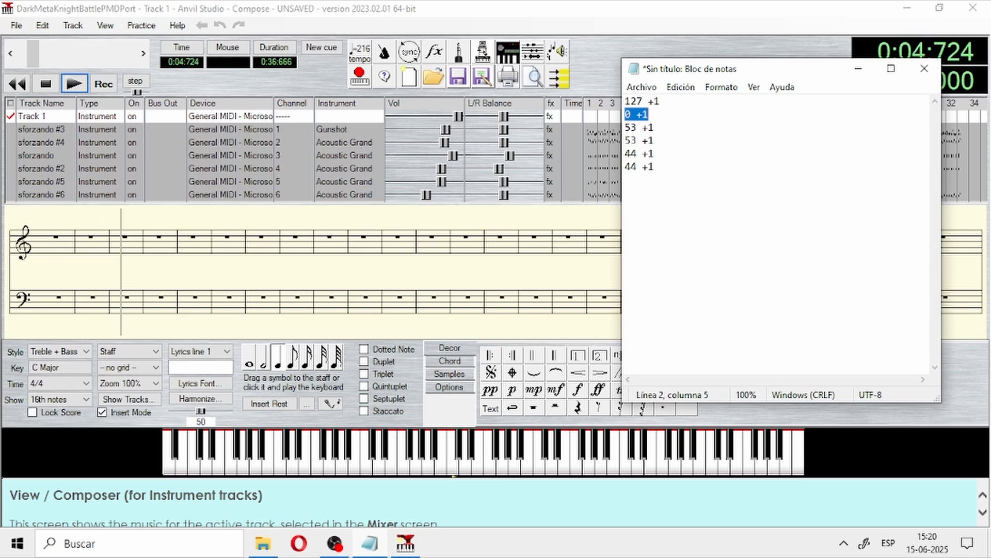
pyautogui.click(344, 155)
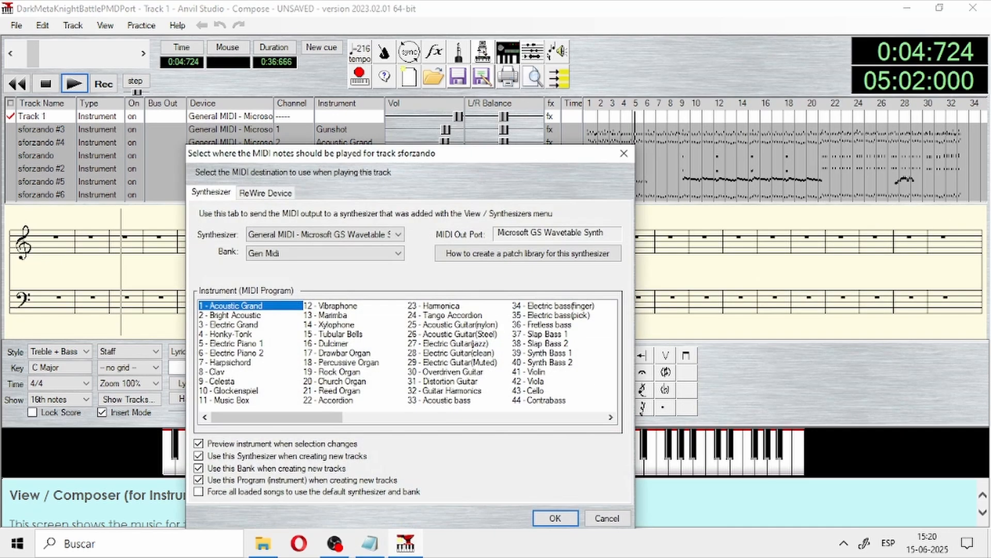
pyautogui.click(611, 417)
pyautogui.click(542, 390)
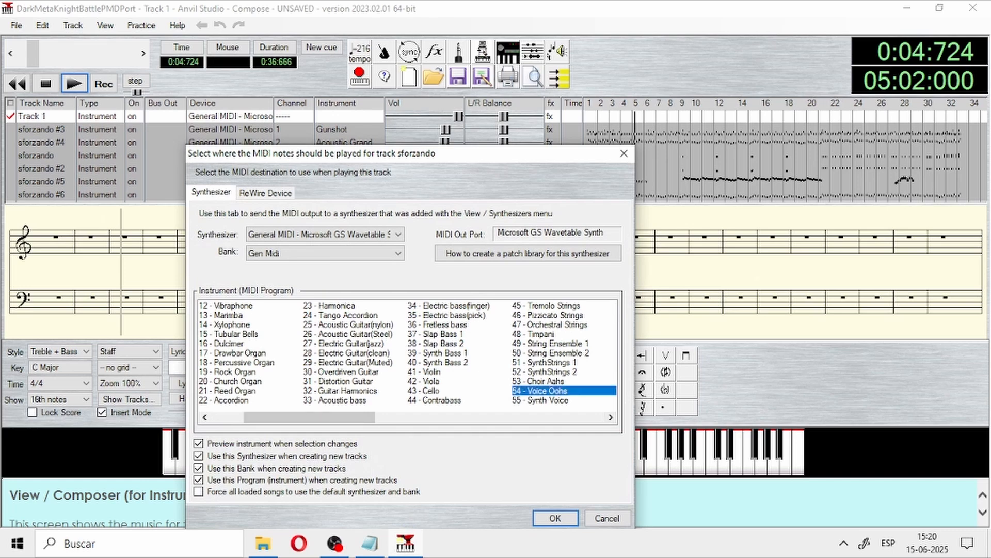
pyautogui.click(555, 518)
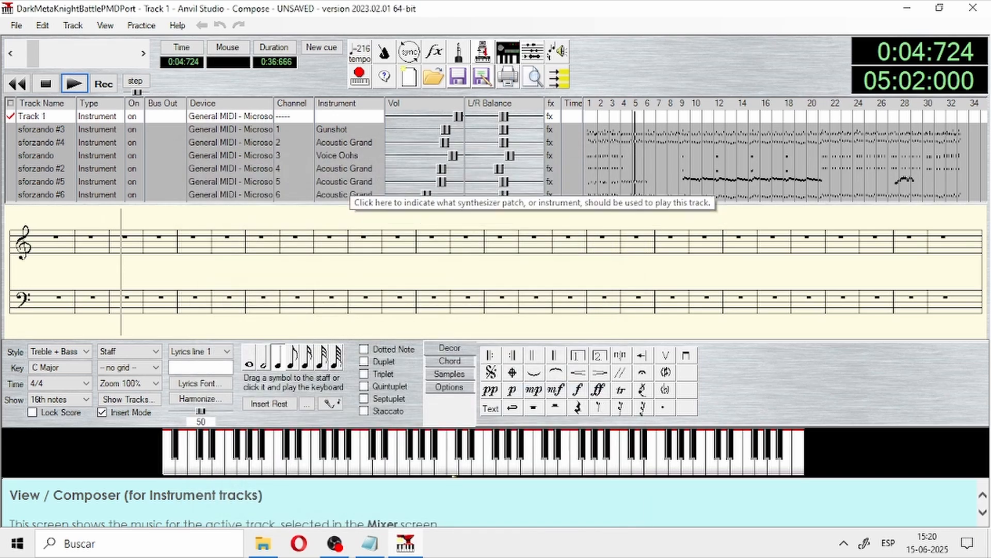
# Step: Assign the instrument 54 - Voice Oohs to track sforzando #2
pyautogui.click(344, 168)
pyautogui.click(611, 417)
pyautogui.click(541, 390)
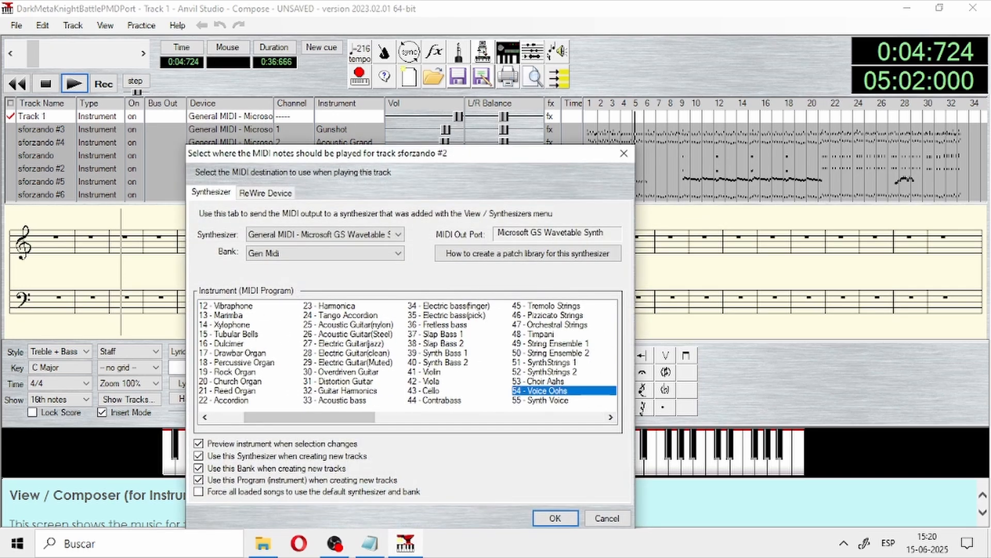
pyautogui.click(555, 518)
# Step: Assign the instrument 45 - Tremolo Strings to track sforzando #5, consulting the noted numbers in Notepad
pyautogui.click(330, 182)
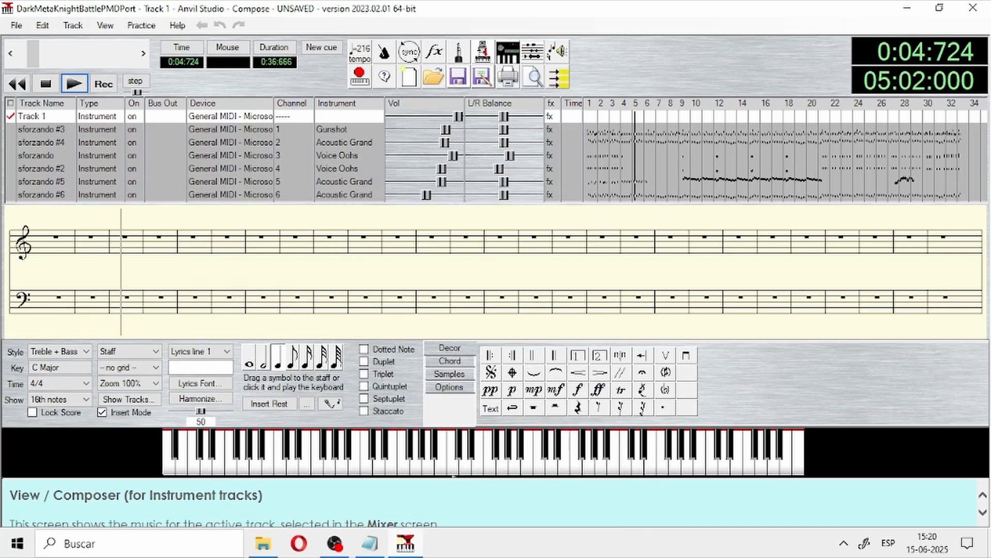
pyautogui.hotkey('alt', 'Tab')
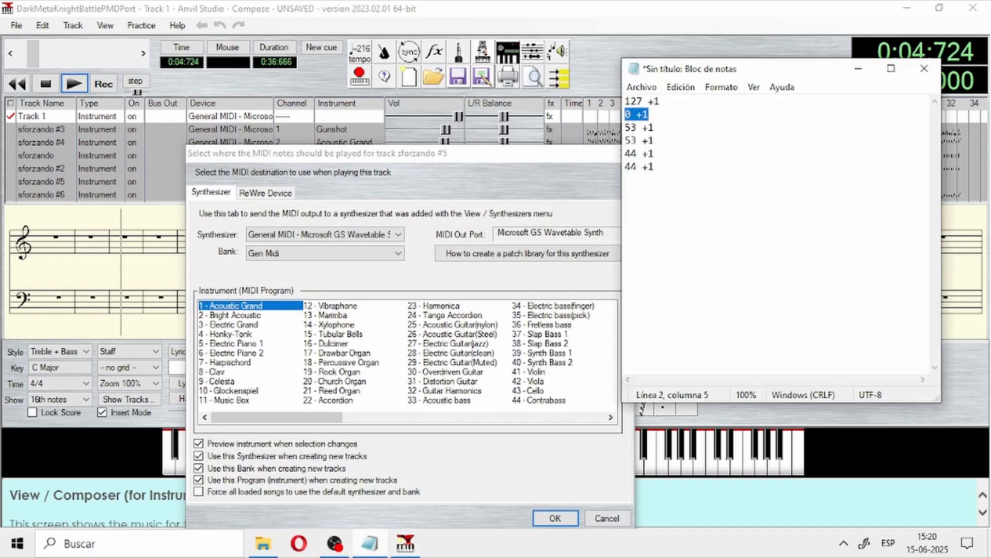
pyautogui.hotkey('alt', 'Tab')
pyautogui.click(611, 417)
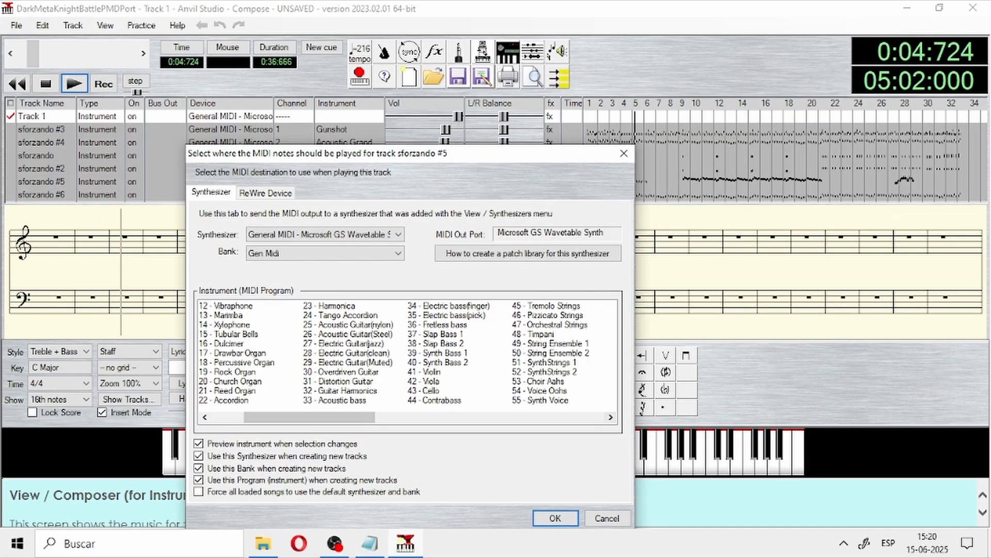
pyautogui.click(554, 306)
pyautogui.click(556, 518)
# Step: Assign the instrument 45 - Tremolo Strings to track sforzando #6
pyautogui.click(338, 195)
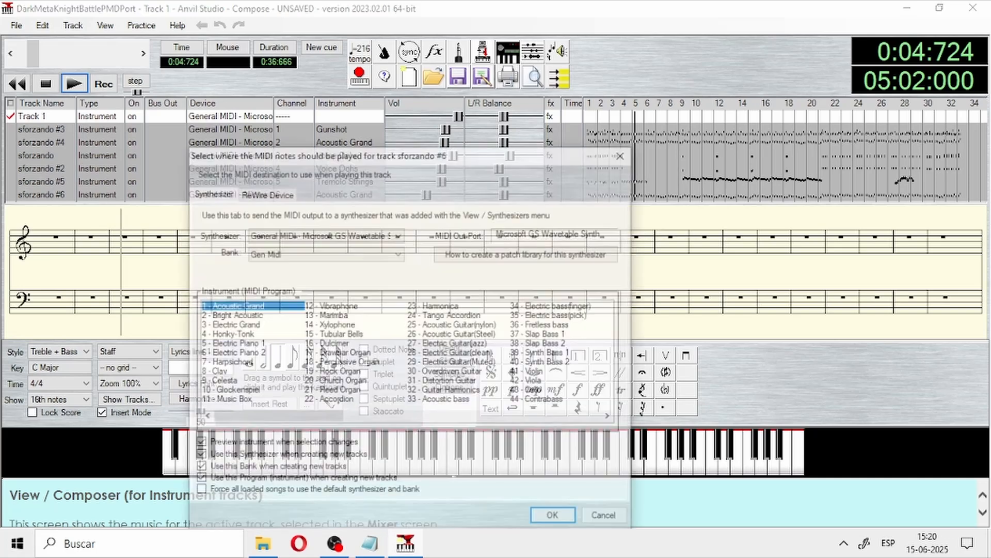
pyautogui.click(610, 417)
pyautogui.click(554, 306)
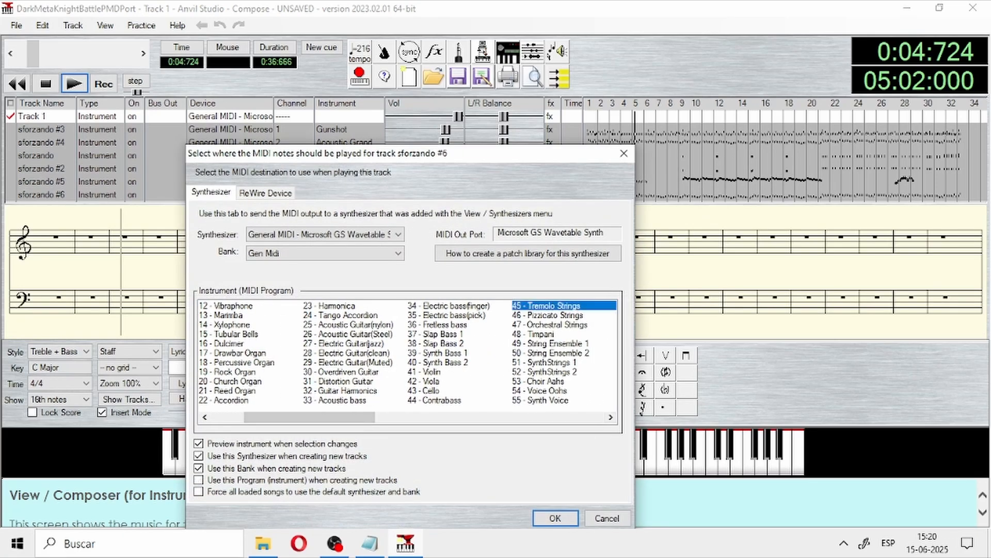
pyautogui.click(556, 518)
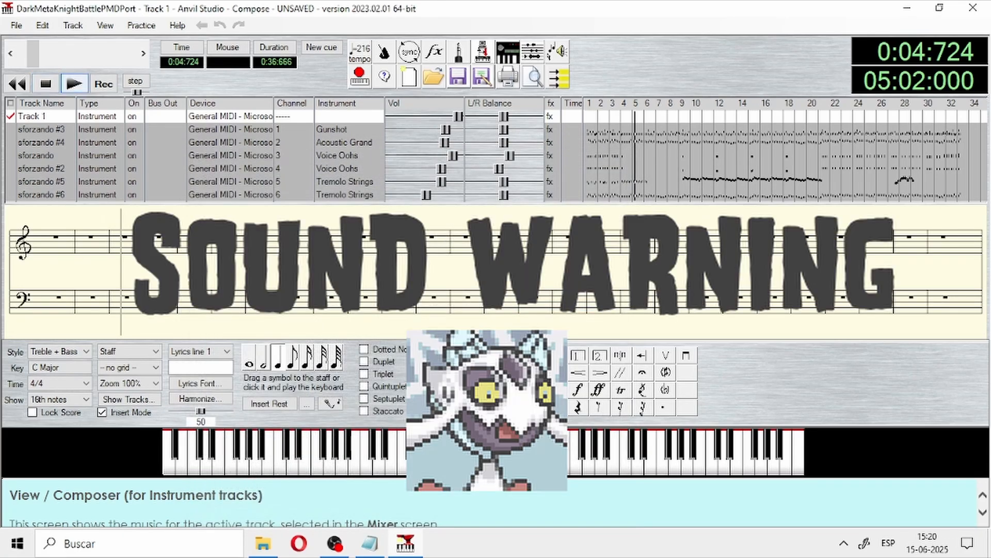
# Step: Rewind the song to the beginning and play it back to hear the tracks with their assigned instruments
pyautogui.moveTo(33, 54); pyautogui.dragTo(22, 54)
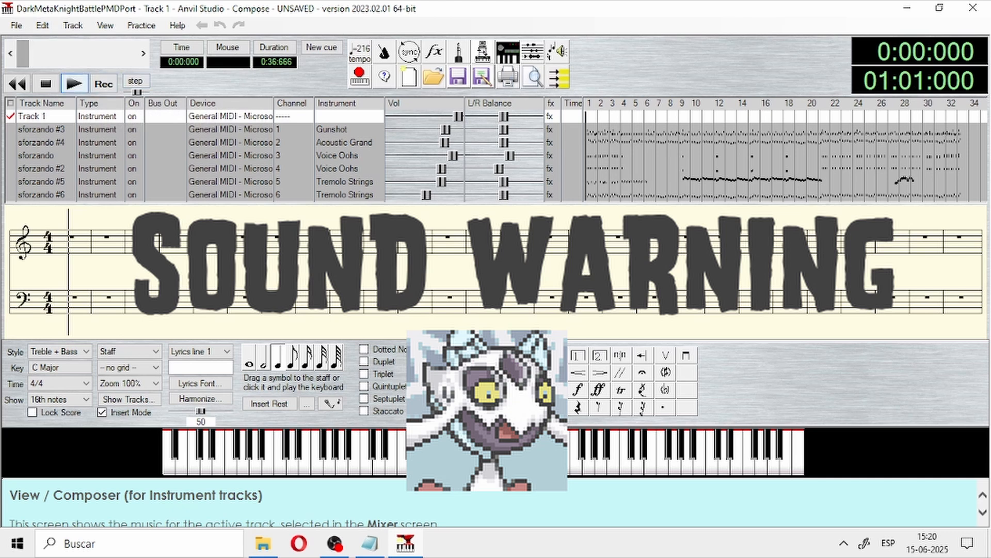
pyautogui.click(75, 83)
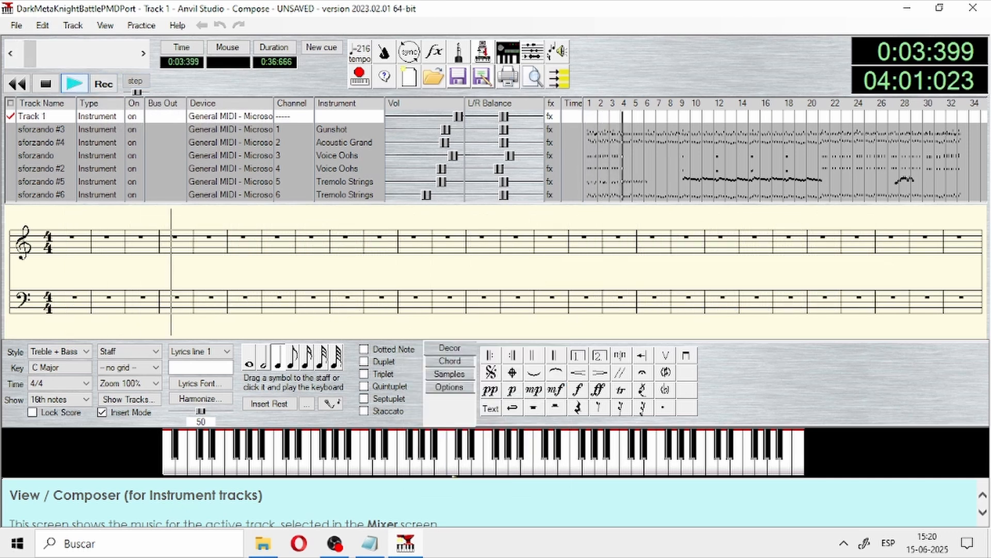
pyautogui.press('space')
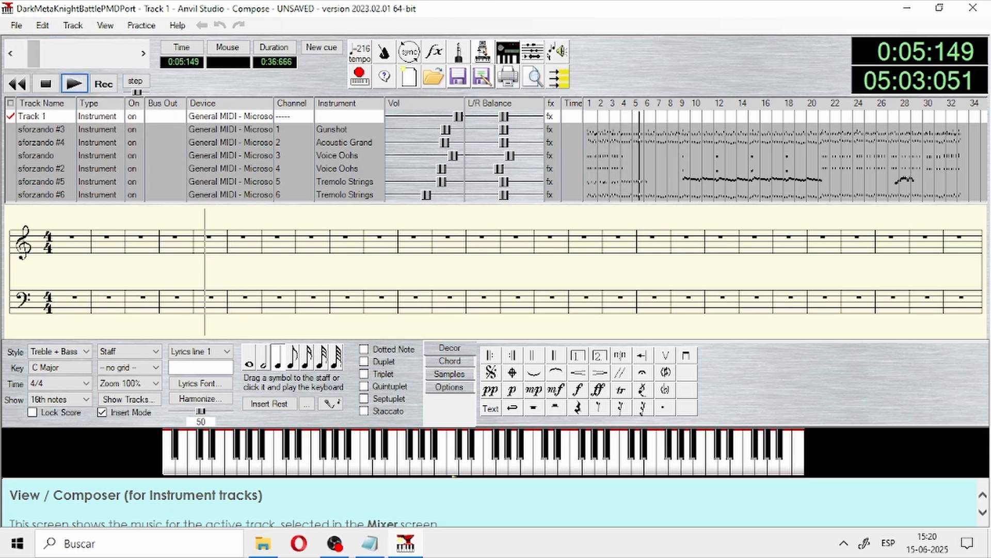
pyautogui.moveTo(34, 54); pyautogui.dragTo(23, 54)
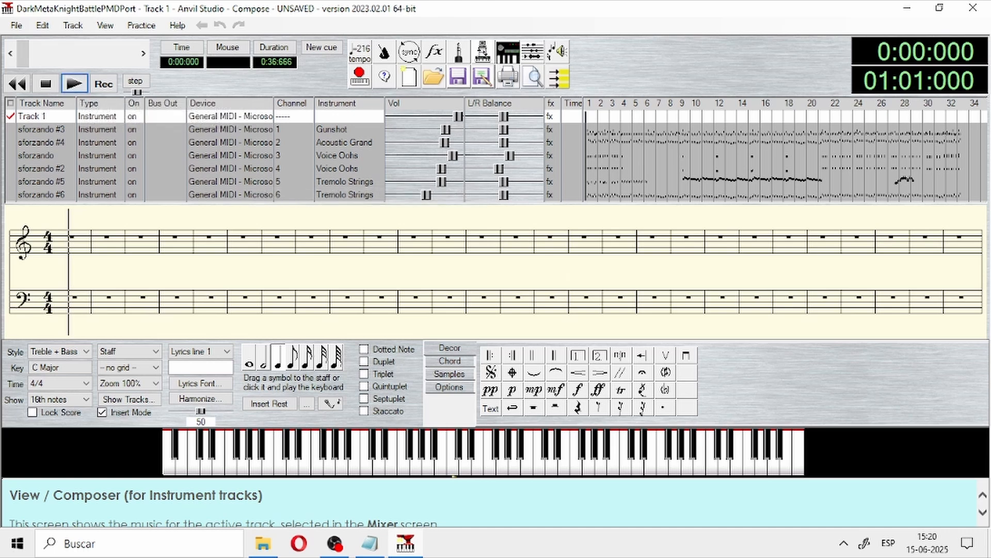
pyautogui.press('space')
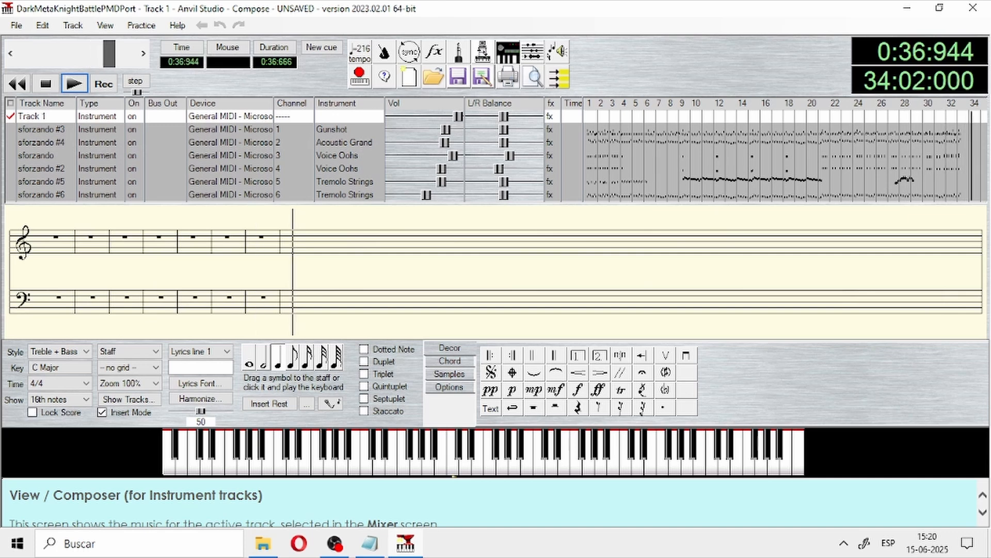
pyautogui.moveTo(108, 54); pyautogui.dragTo(98, 54)
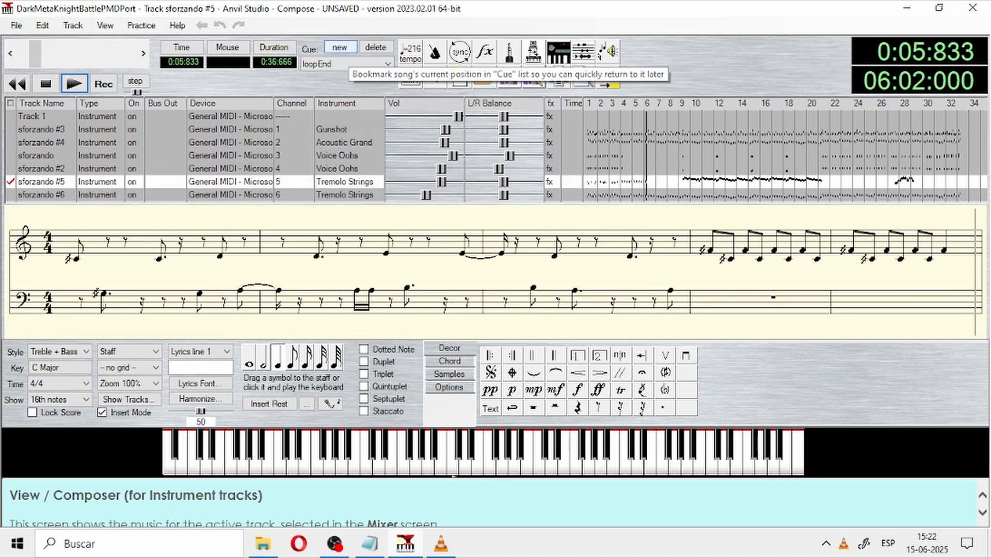
# Step: Bookmark the song position 06:02:000 with a new cue named loopStart
pyautogui.click(339, 47)
pyautogui.write('loopStart')
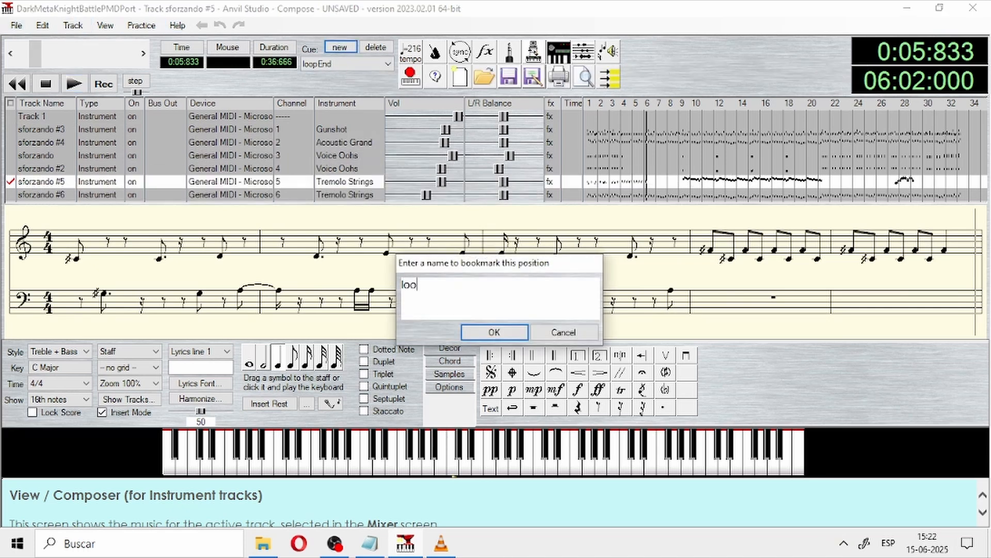
pyautogui.press('Return')
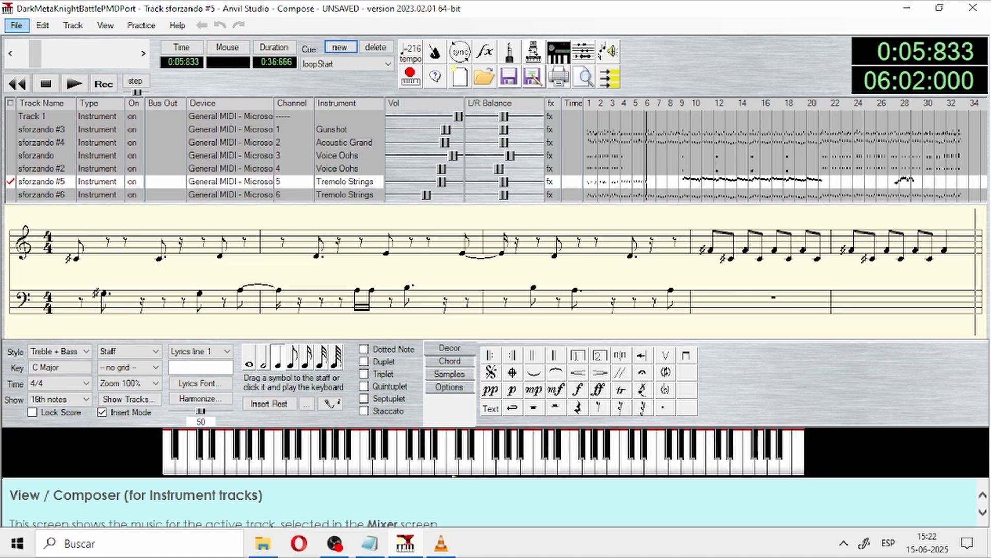
# Step: Export the song as a MIDI-Format 0 file, replacing DarkMetaKnightBattlePMDPort.mid in the Tutorial folder
pyautogui.click(16, 25)
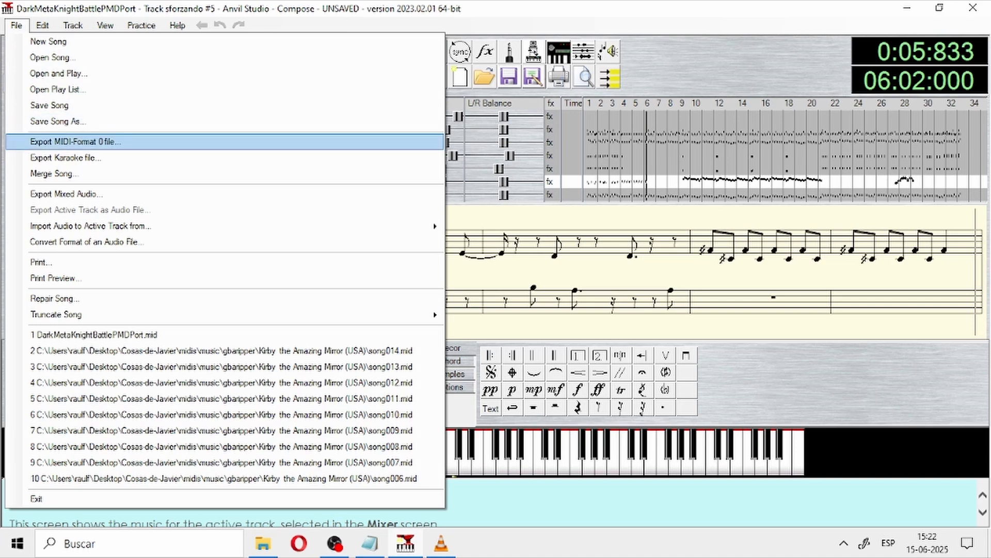
pyautogui.press('Return')
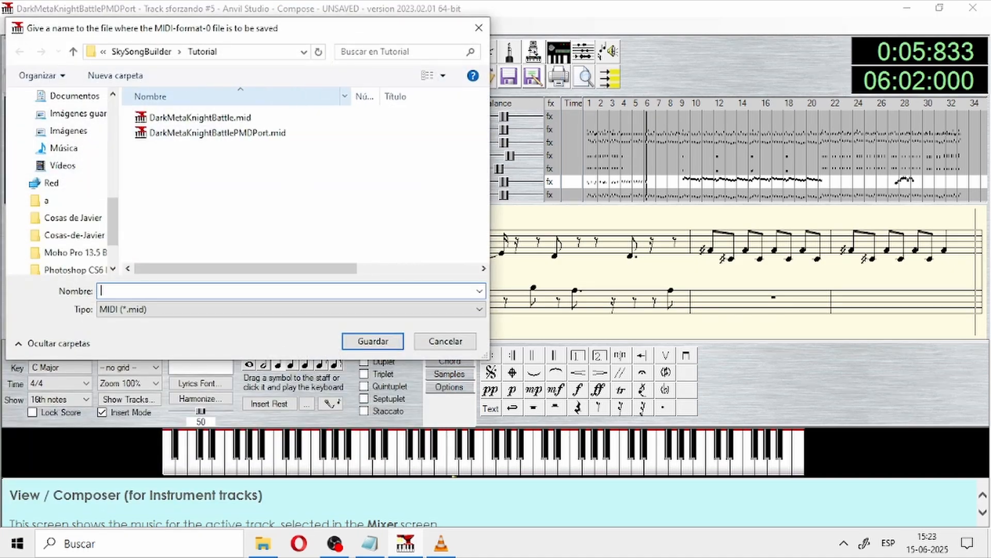
pyautogui.moveTo(315, 28); pyautogui.dragTo(659, 98)
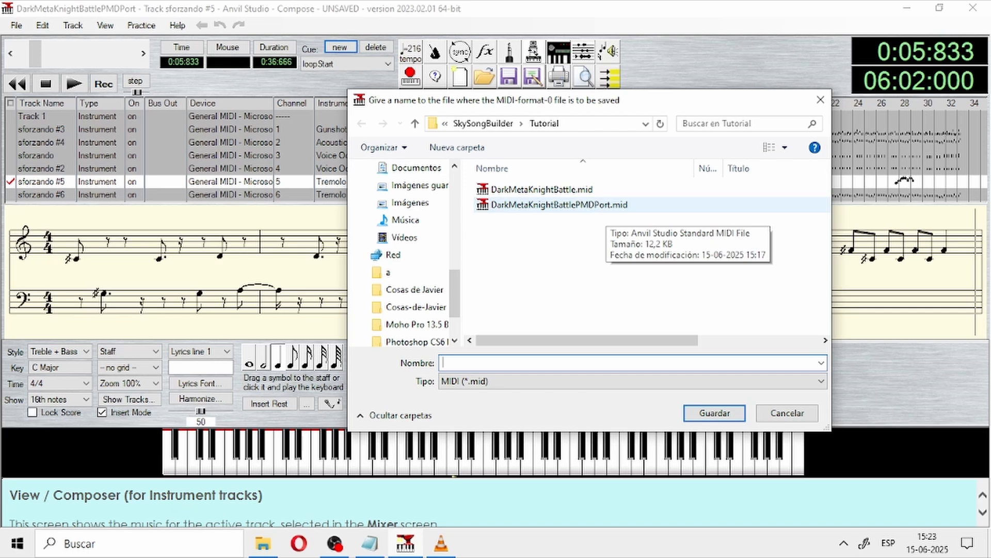
pyautogui.click(605, 207)
pyautogui.click(714, 413)
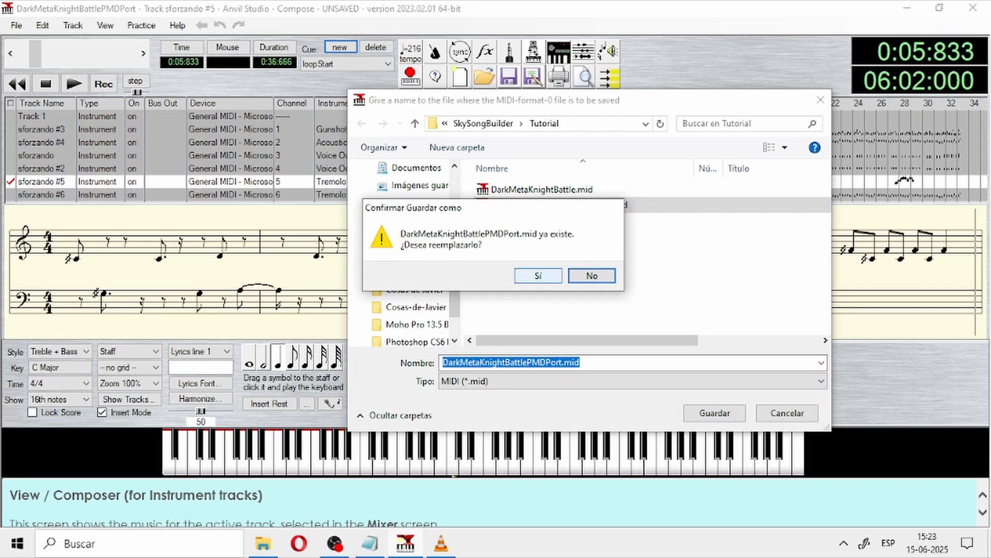
pyautogui.click(538, 275)
pyautogui.click(688, 356)
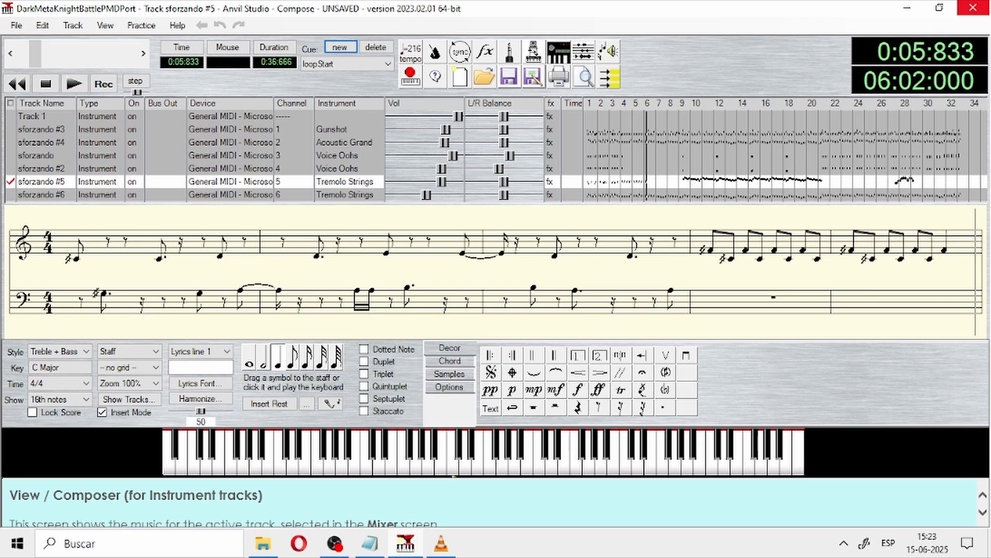
# Step: Close the DarkMetaKnightBattlePMDPort song and exit Anvil Studio
pyautogui.click(972, 8)
pyautogui.click(572, 332)
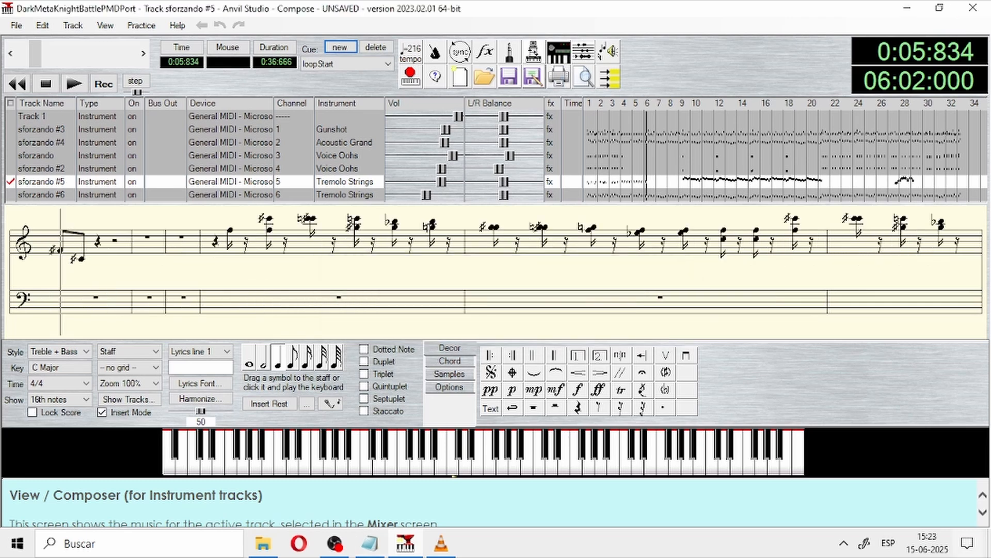
pyautogui.click(973, 8)
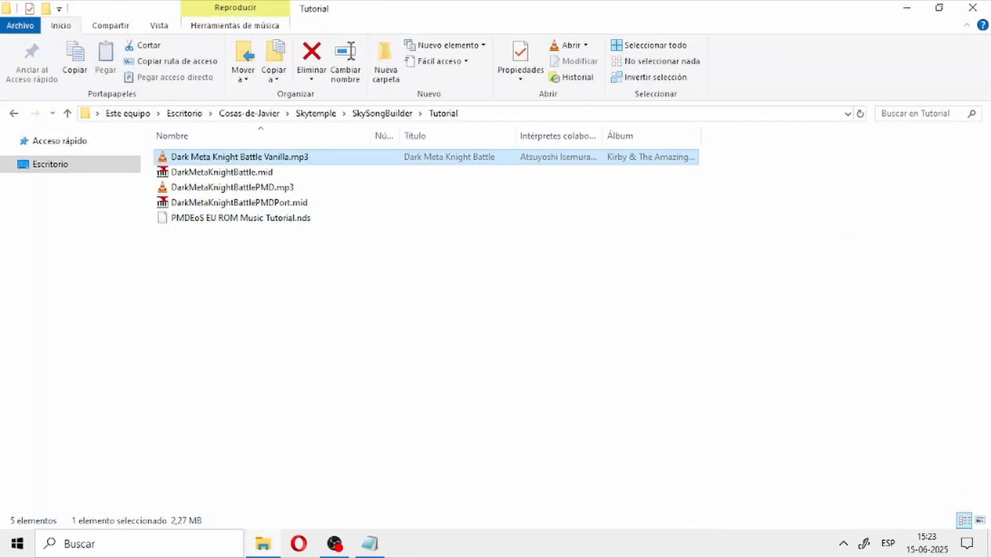
# Step: Go up from the Tutorial folder to SkySongBuilder, look through its files and open soundtrack.yml in WordPad
pyautogui.click(496, 289)
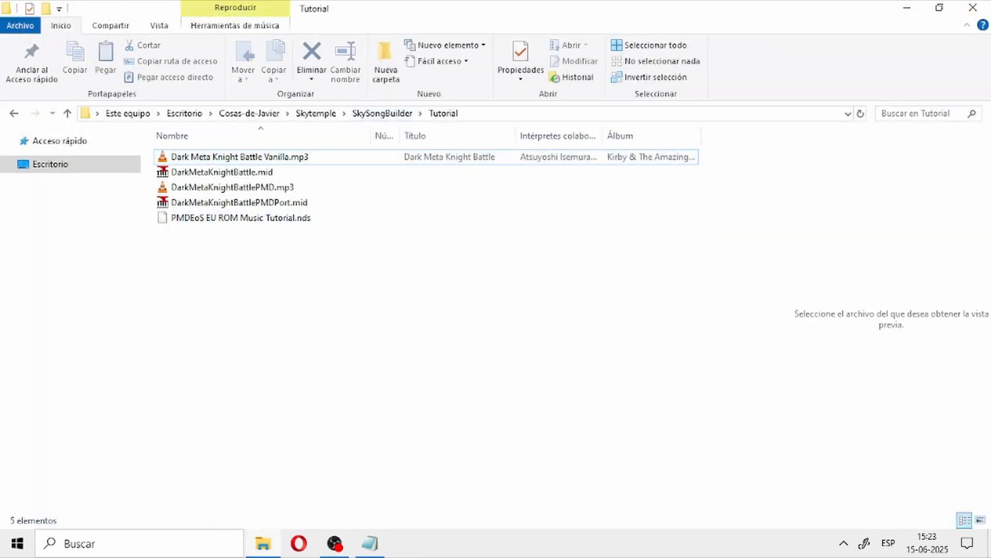
pyautogui.click(382, 113)
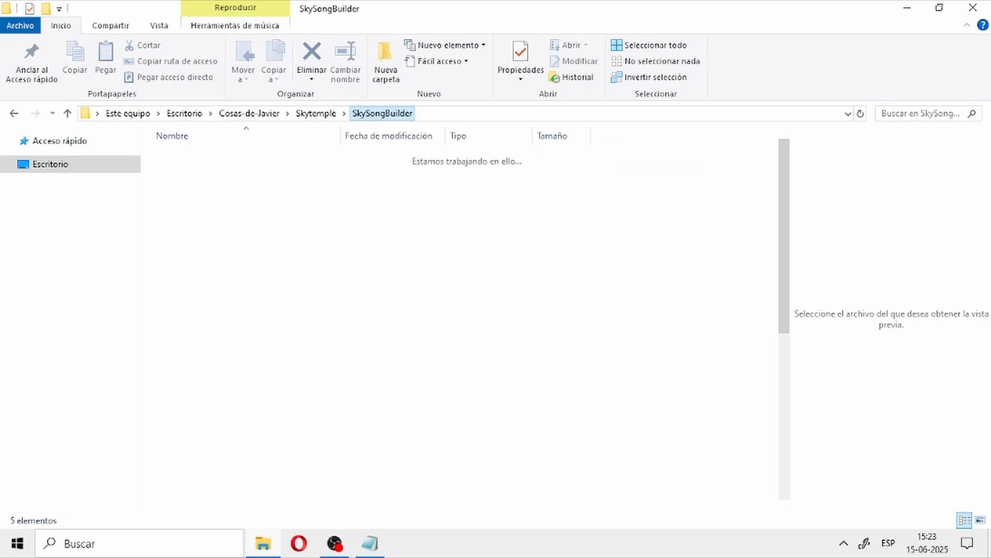
pyautogui.scroll(7, 620, 340)
pyautogui.scroll(-7, 620, 340)
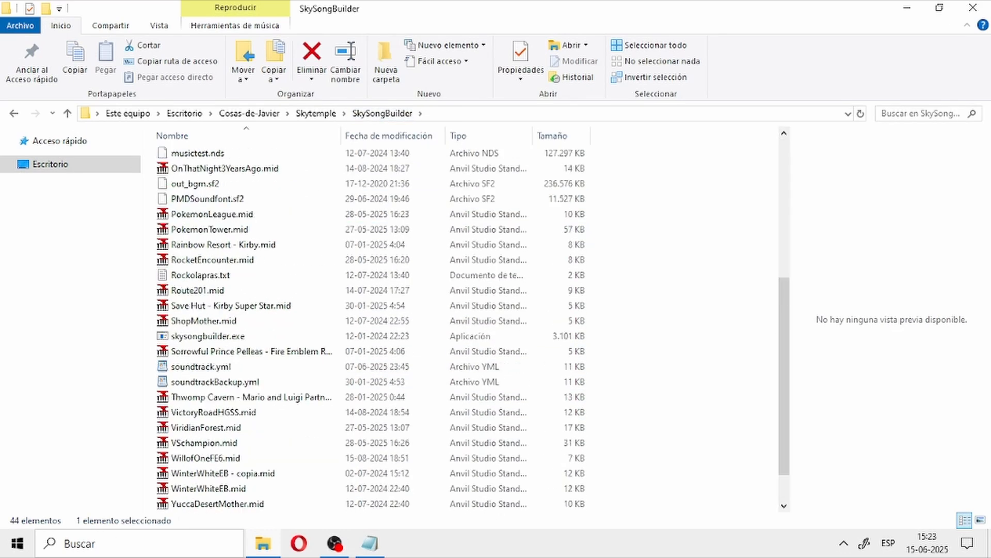
pyautogui.scroll(7, 371, 330)
pyautogui.scroll(-7, 371, 331)
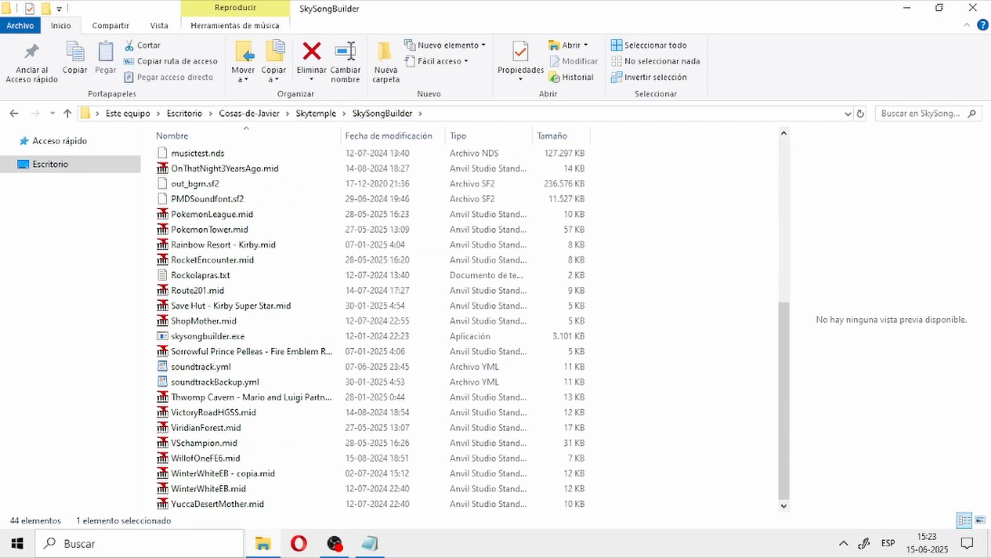
pyautogui.scroll(3, 227, 325)
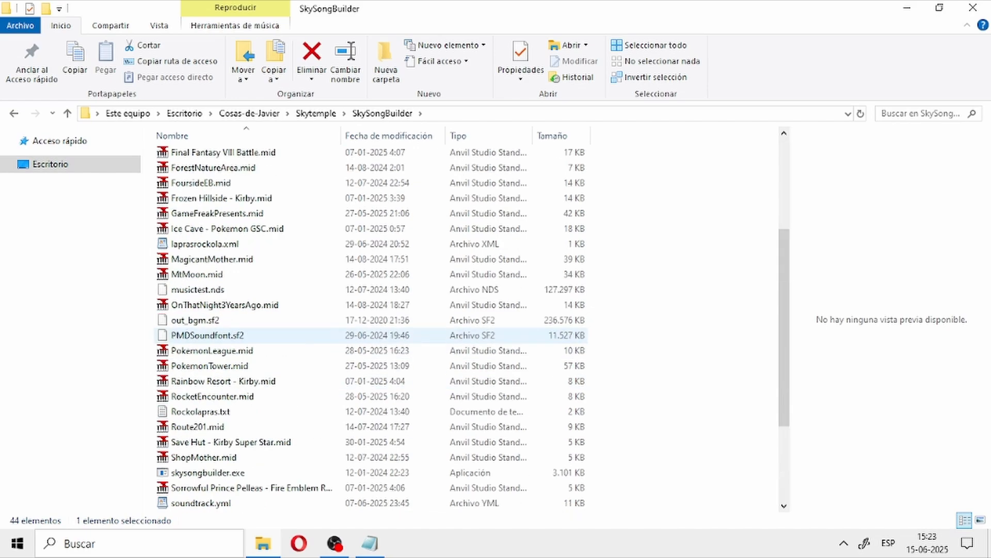
pyautogui.scroll(-3, 227, 325)
pyautogui.scroll(7, 372, 330)
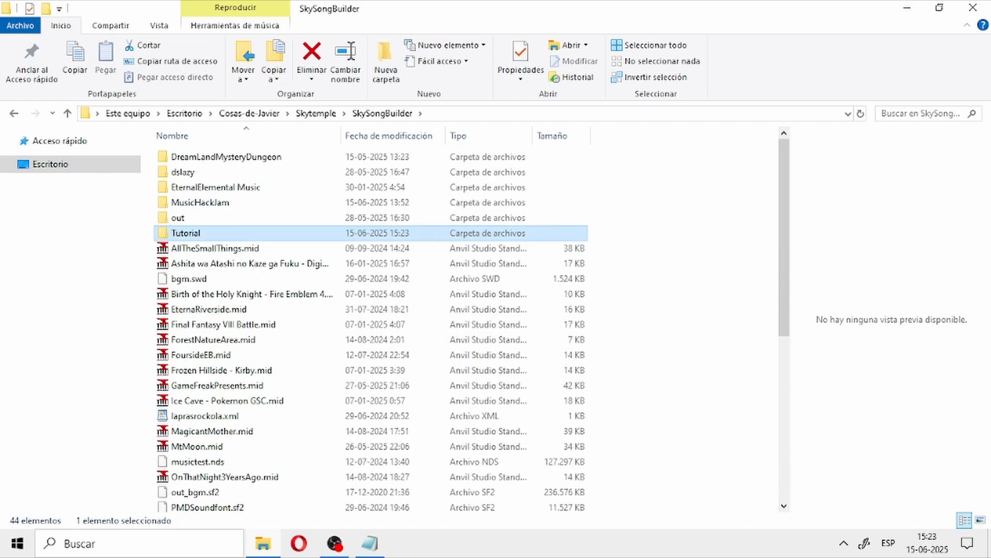
pyautogui.scroll(-7, 372, 330)
pyautogui.scroll(7, 372, 330)
pyautogui.scroll(-7, 372, 331)
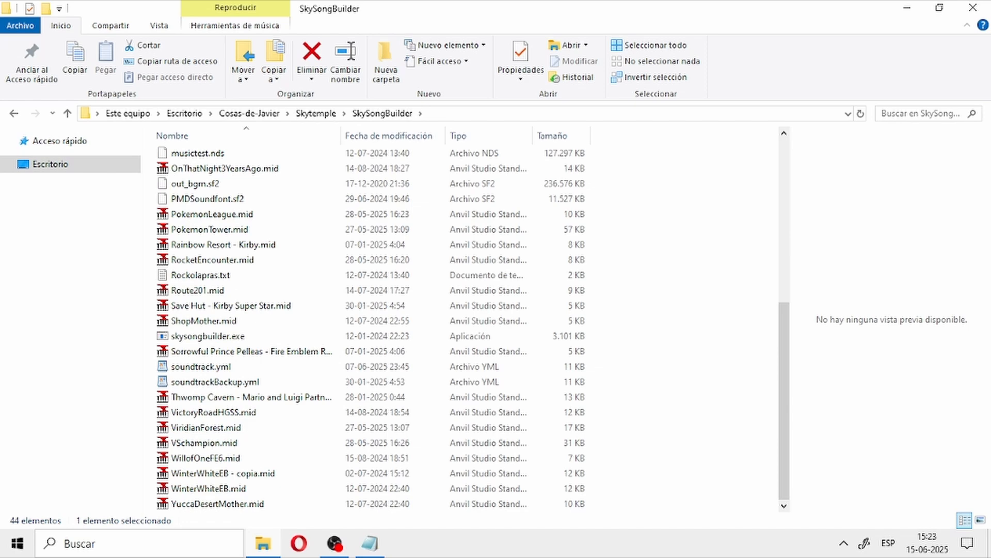
pyautogui.scroll(7, 371, 331)
pyautogui.scroll(-7, 372, 330)
pyautogui.click(651, 382)
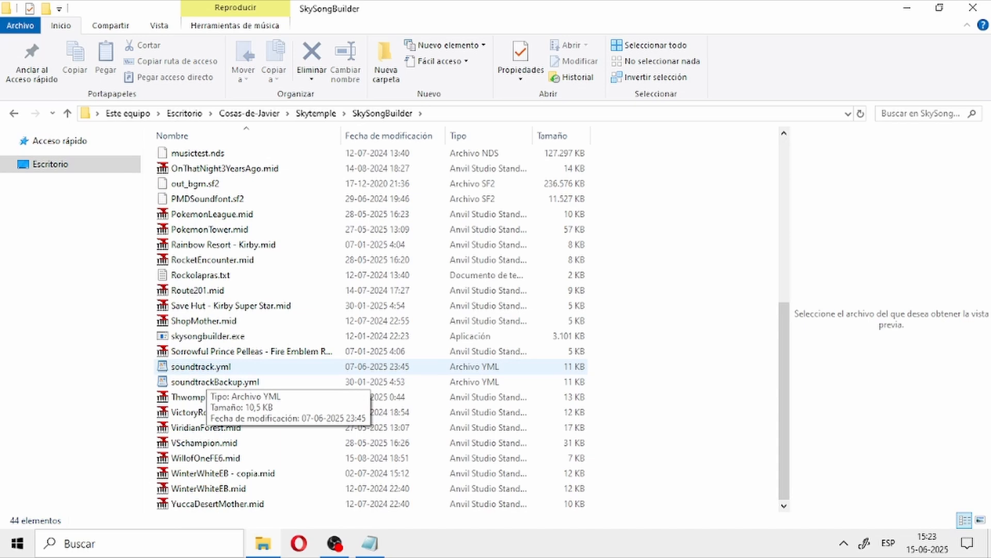
pyautogui.doubleClick(202, 367)
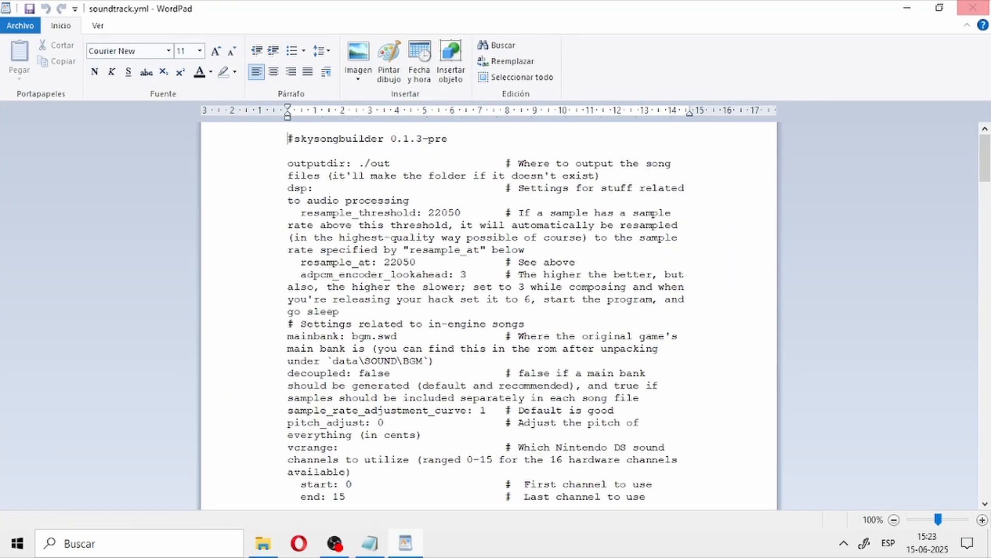
# Step: Close WordPad, open soundtrack.yml in Sublime Text instead, and close the item_effects.c and move_effects.c files
pyautogui.click(973, 7)
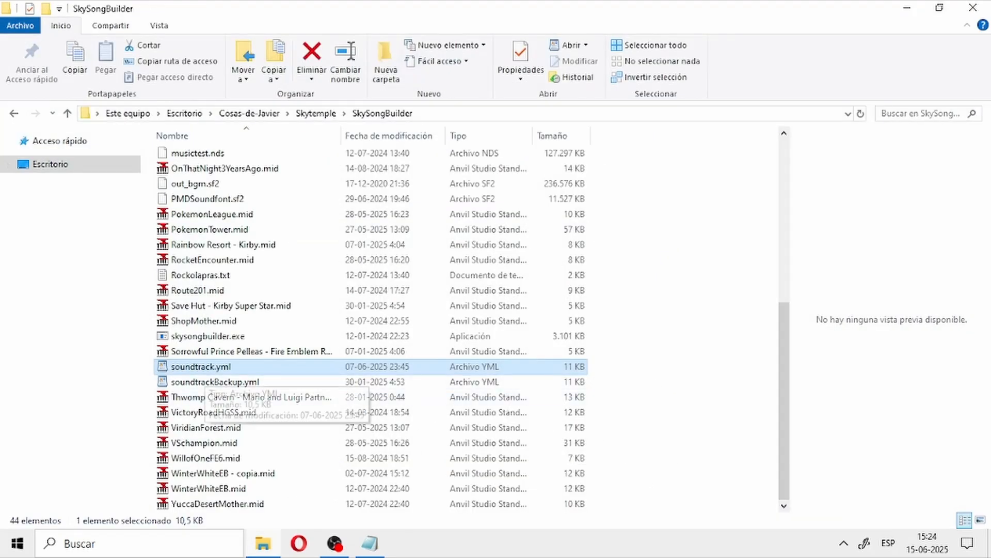
pyautogui.rightClick(251, 366)
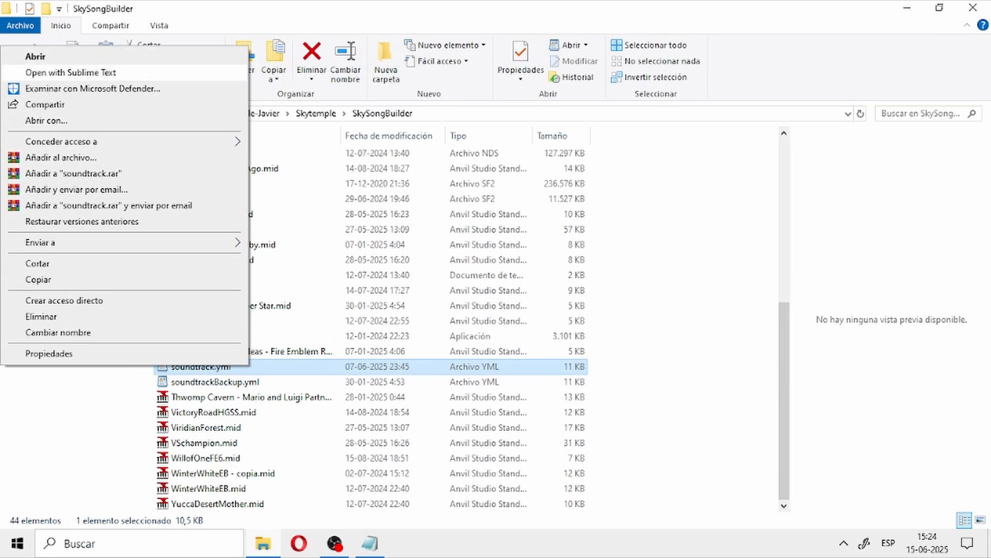
pyautogui.click(67, 72)
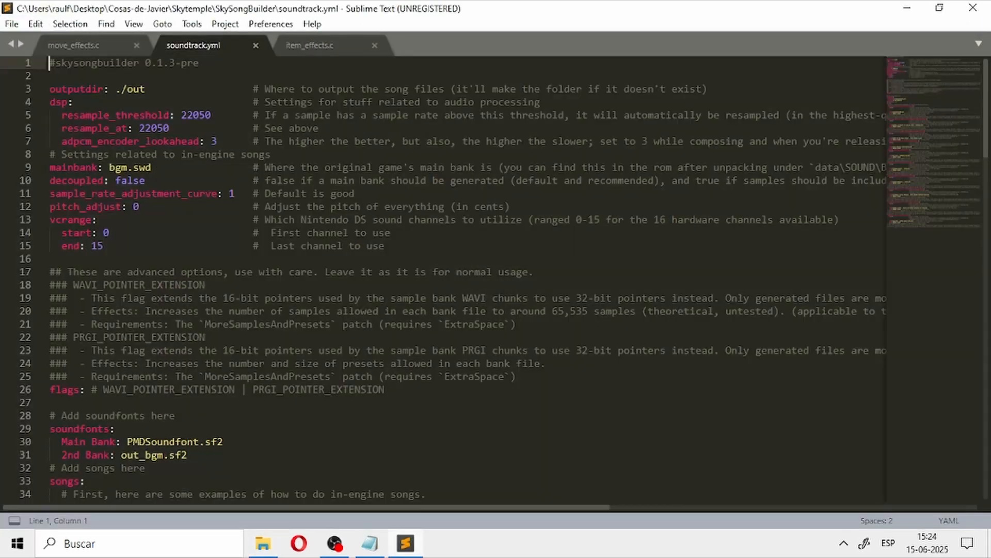
pyautogui.click(575, 279)
pyautogui.click(375, 46)
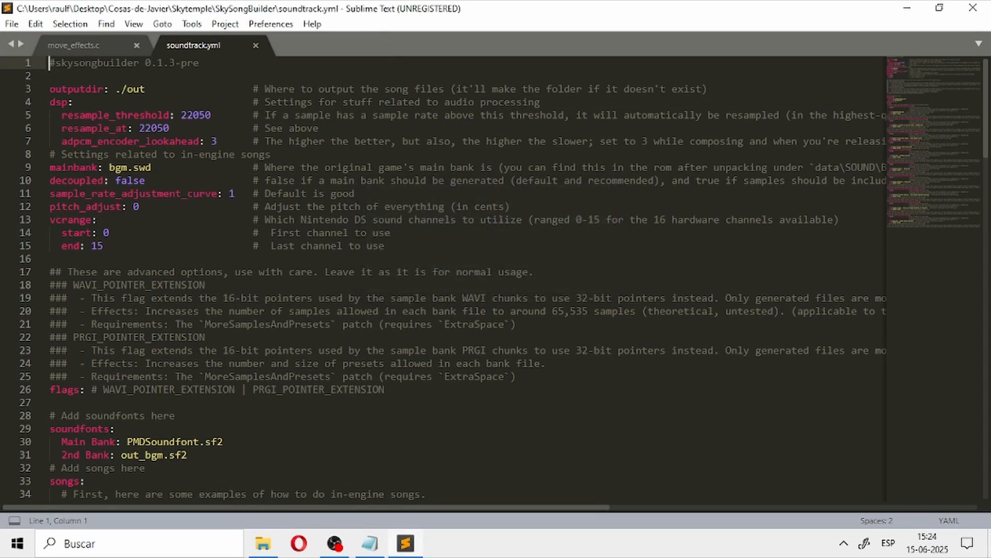
pyautogui.click(137, 46)
# Step: Remove all song entries below Winters White (Mother Franchise Music) from soundtrack.yml, keeping the comment lines beneath it
pyautogui.scroll(-8, 496, 278)
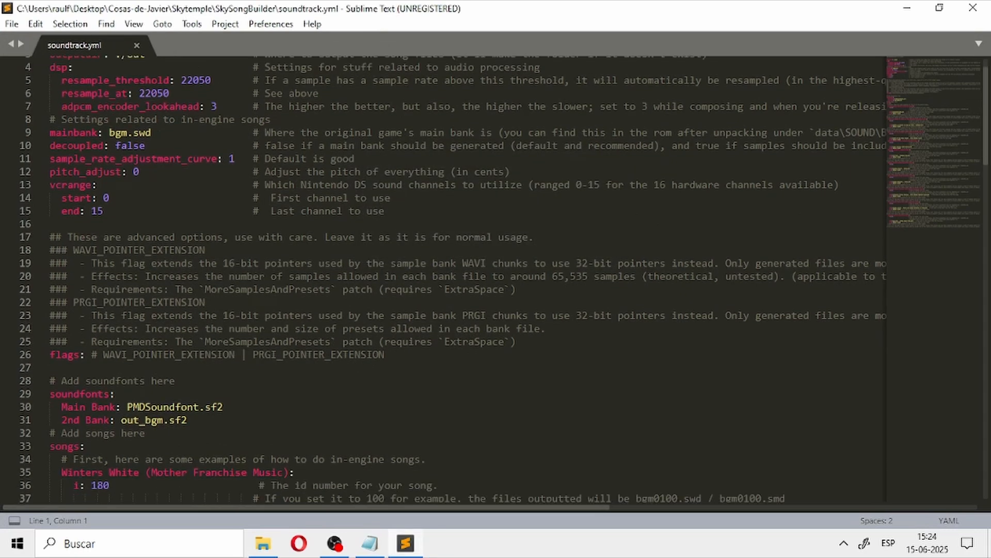
pyautogui.scroll(-5, 495, 278)
pyautogui.scroll(9, 496, 279)
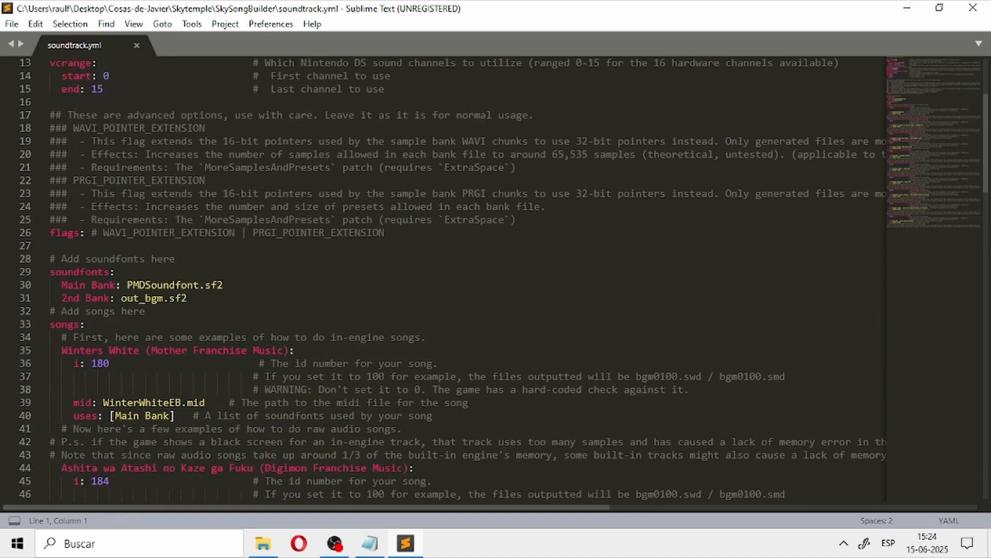
pyautogui.scroll(-6, 496, 278)
pyautogui.scroll(3, 496, 279)
pyautogui.scroll(-20, 495, 278)
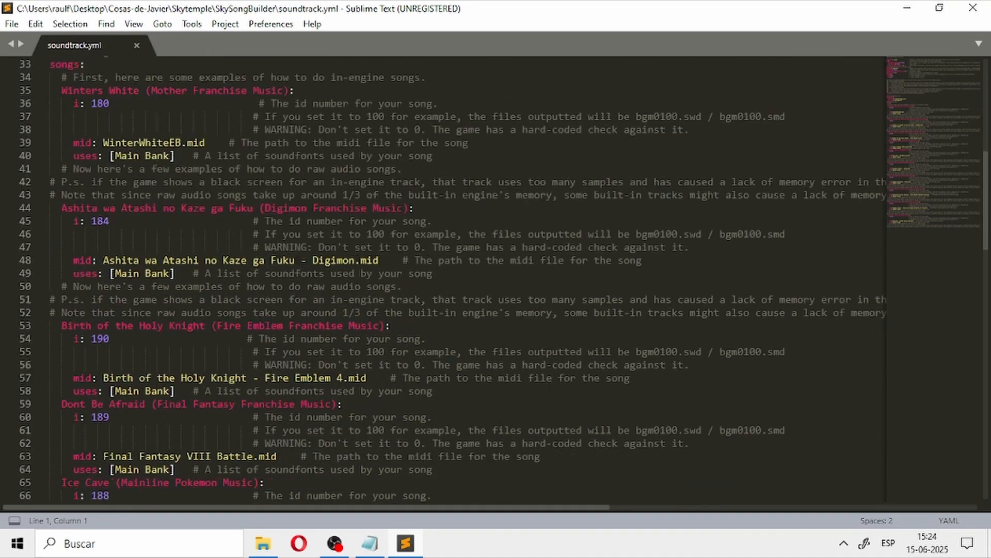
pyautogui.hotkey('ctrl', 'z')
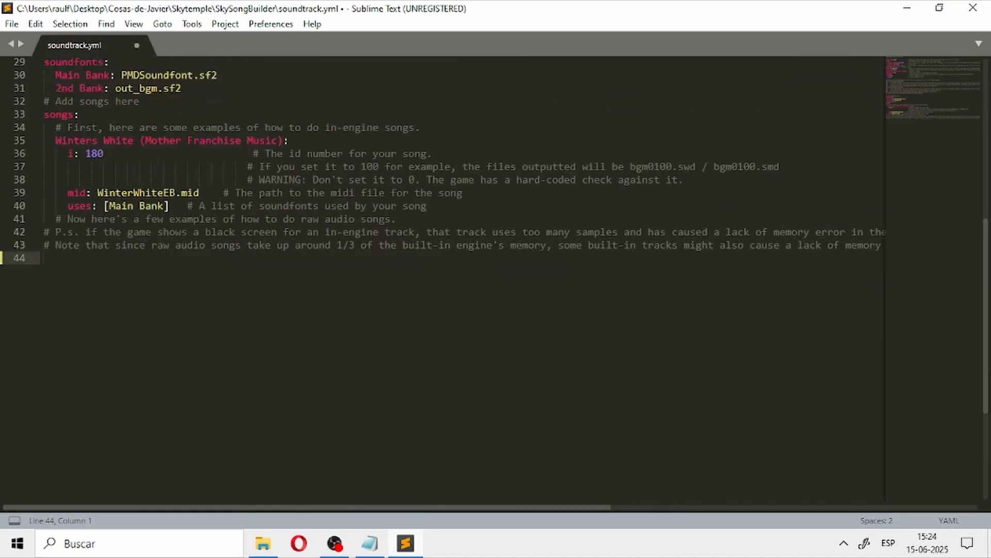
# Step: Review the general output, audio and channel settings at the start of soundtrack.yml and the two soundfont bank entries
pyautogui.scroll(9, 495, 279)
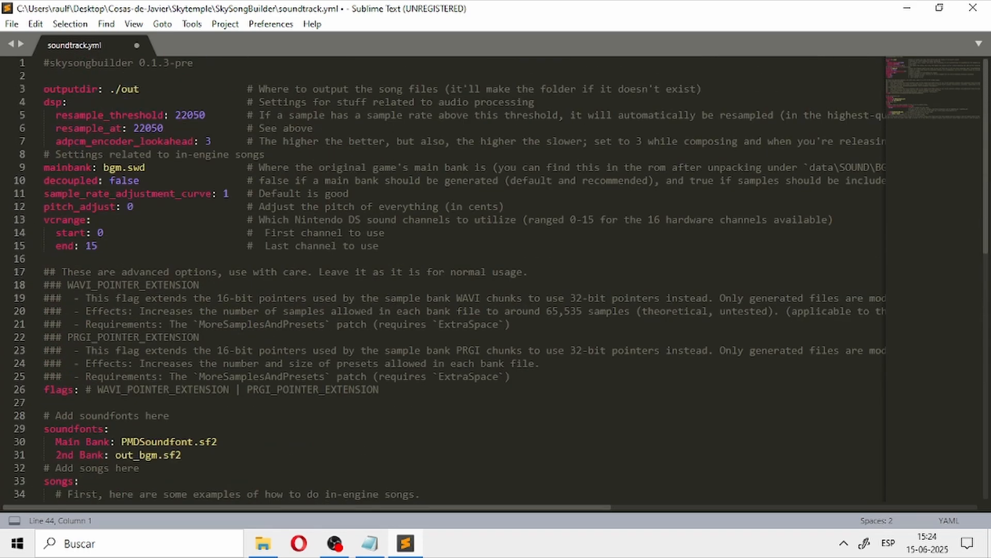
pyautogui.moveTo(150, 245); pyautogui.dragTo(43, 89)
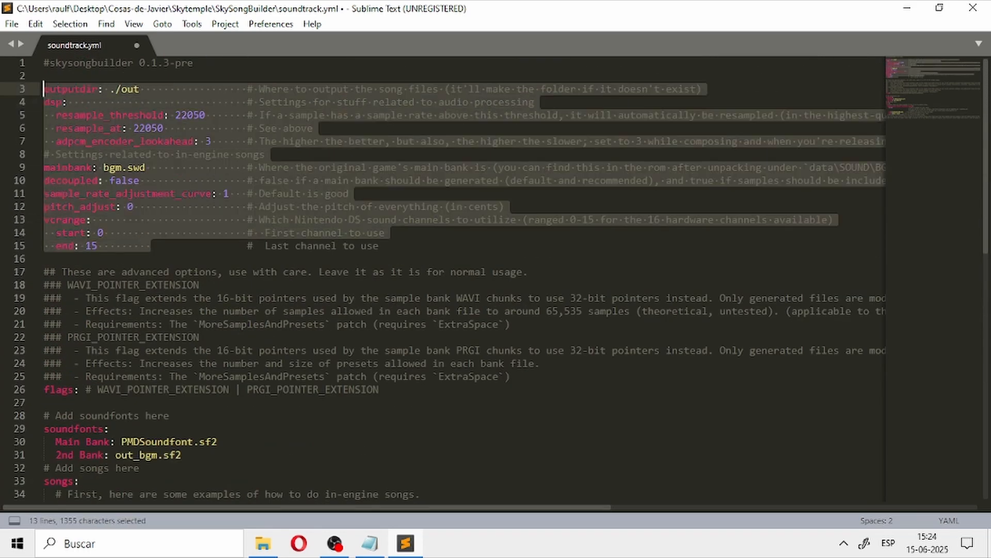
pyautogui.scroll(-2, 465, 279)
pyautogui.scroll(-2, 464, 279)
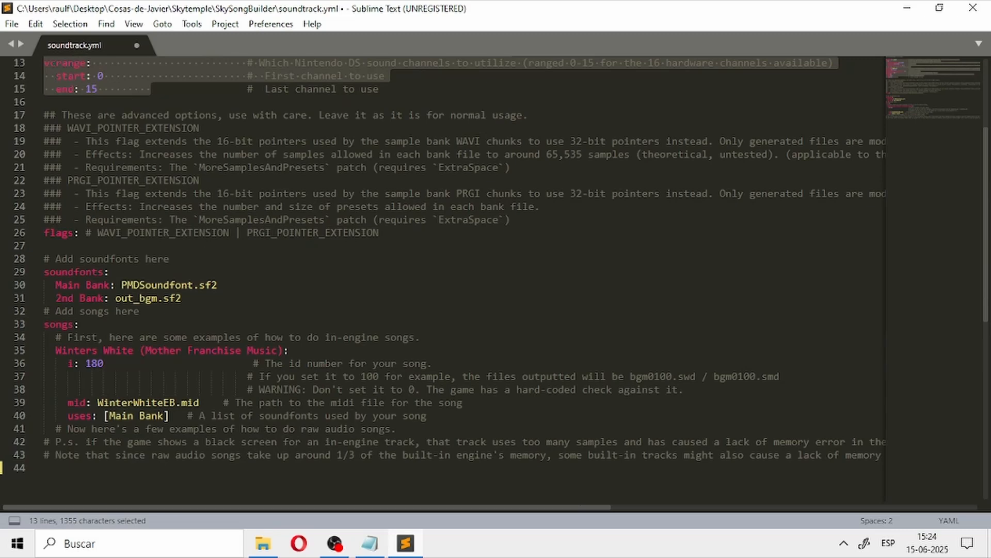
pyautogui.click(182, 298)
pyautogui.moveTo(44, 271); pyautogui.dragTo(182, 297)
pyautogui.click(181, 298)
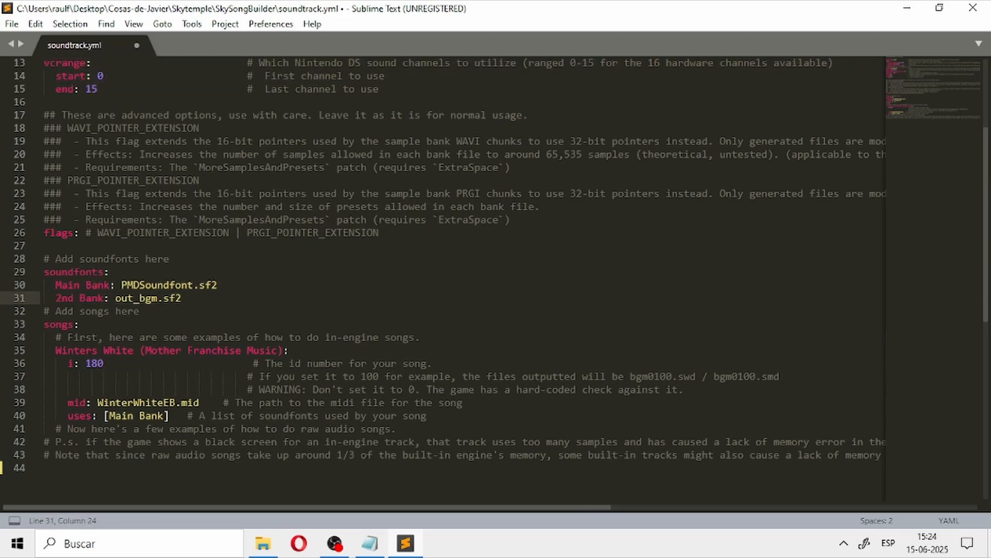
pyautogui.moveTo(121, 284); pyautogui.dragTo(218, 284)
pyautogui.moveTo(121, 285); pyautogui.dragTo(217, 285)
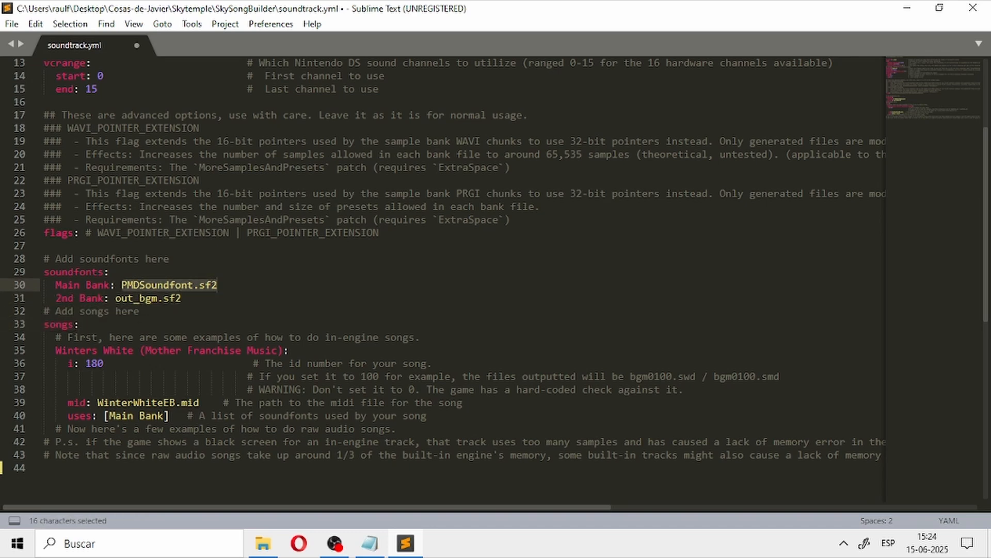
pyautogui.moveTo(115, 298); pyautogui.dragTo(182, 298)
pyautogui.click(171, 259)
pyautogui.scroll(-2, 465, 279)
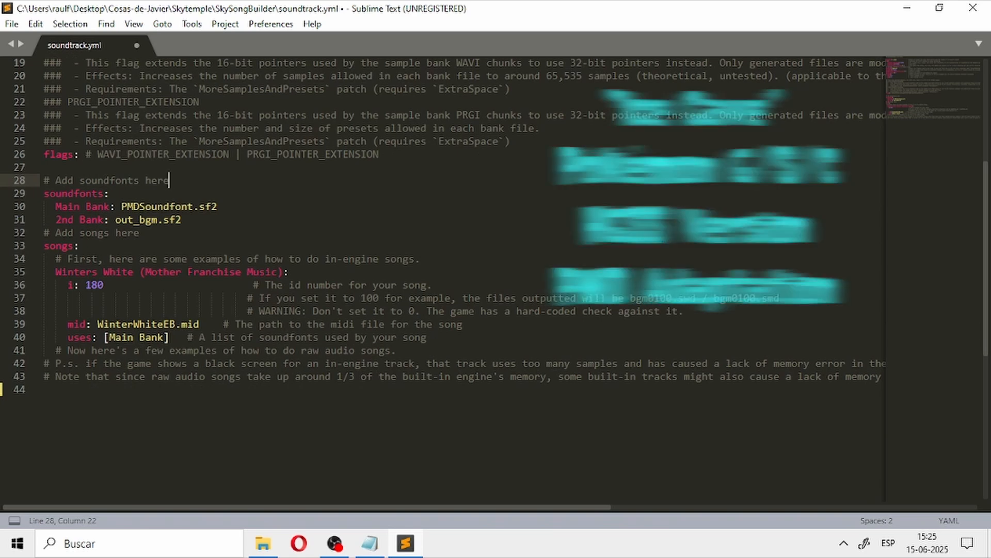
# Step: Examine the Winters White song entry's title and MIDI path along with the Main Bank soundfont file name
pyautogui.moveTo(98, 324); pyautogui.dragTo(199, 324)
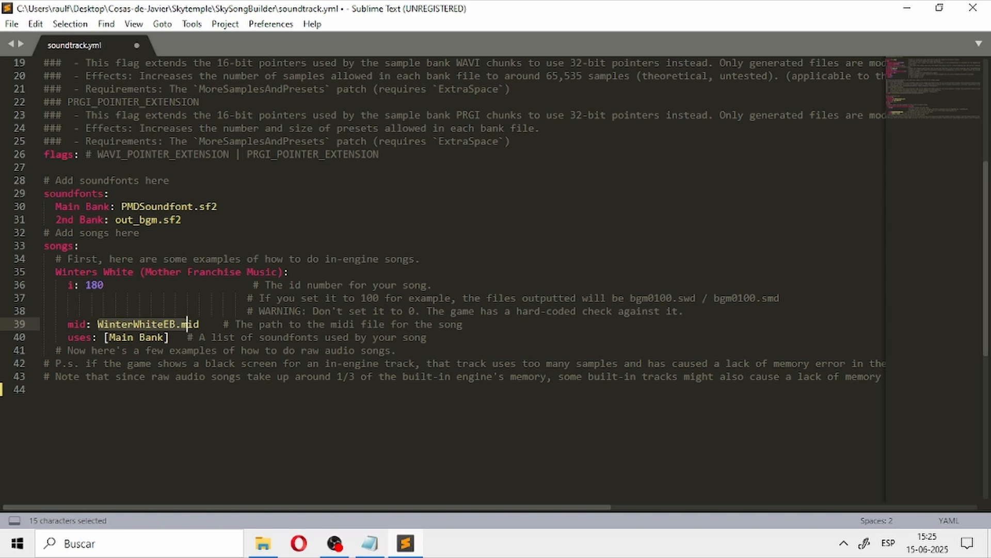
pyautogui.moveTo(121, 206); pyautogui.dragTo(218, 206)
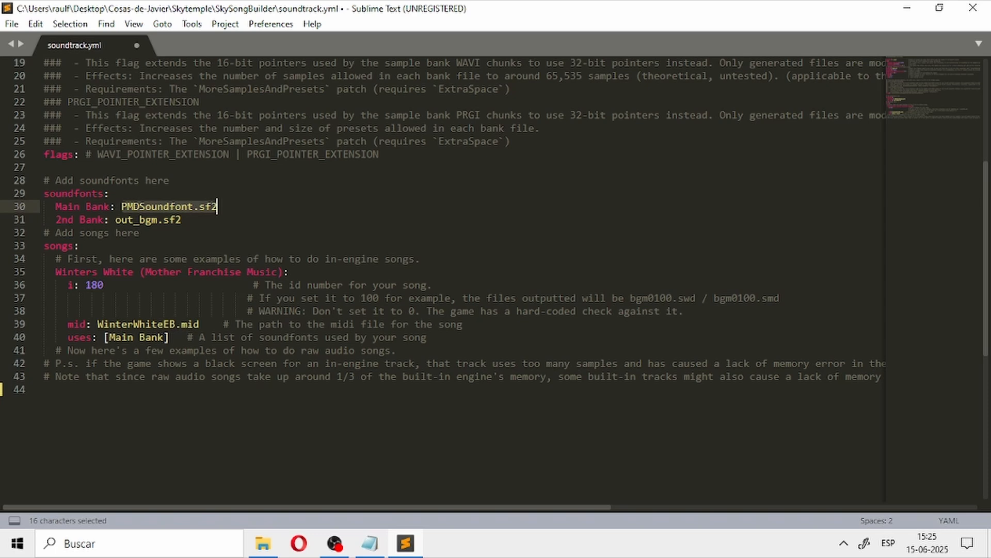
pyautogui.moveTo(98, 324); pyautogui.dragTo(200, 324)
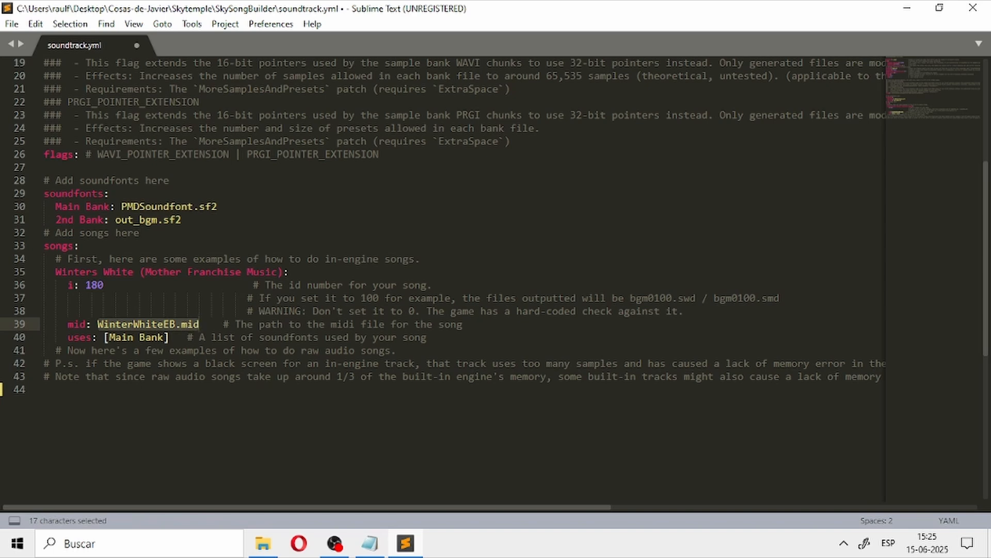
pyautogui.click(283, 272)
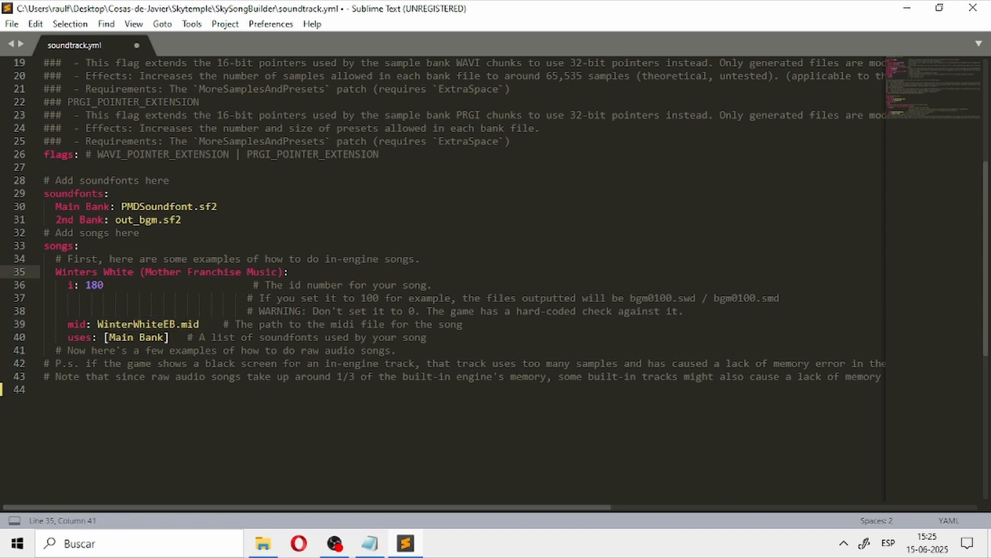
pyautogui.moveTo(55, 272); pyautogui.dragTo(289, 272)
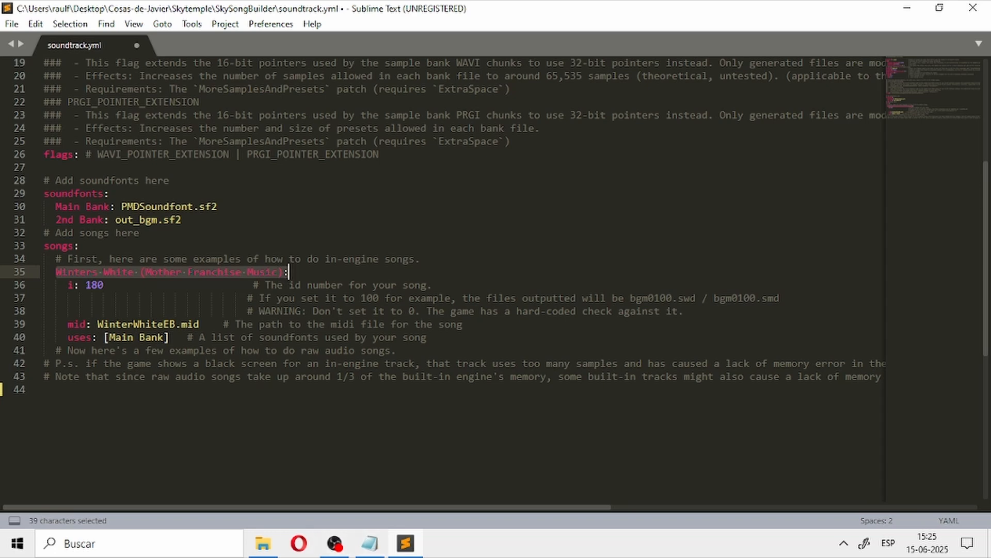
pyautogui.click(163, 272)
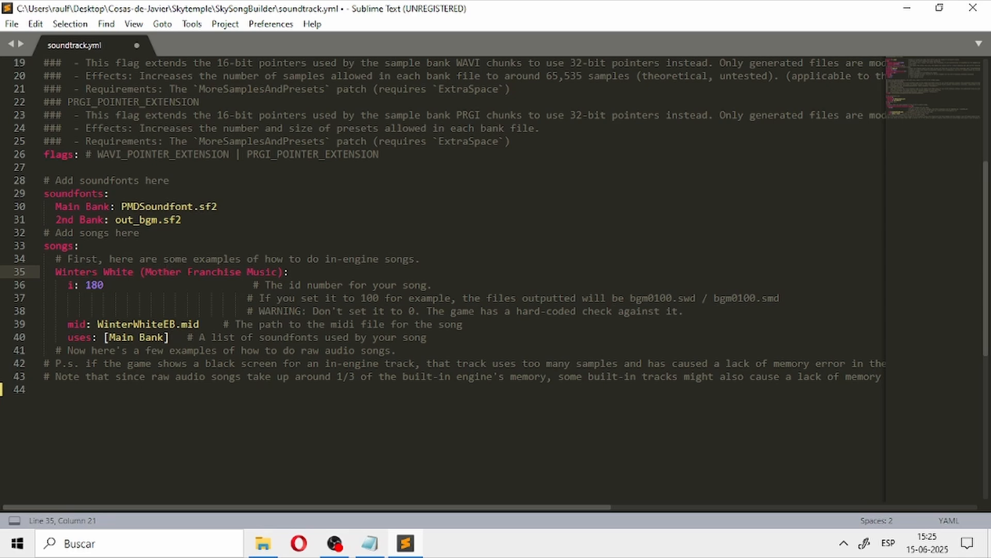
# Step: Rename the Winters White song entry to Dark Meta Knight Battle (Kirby Franchise Music)
pyautogui.moveTo(134, 271); pyautogui.dragTo(55, 271)
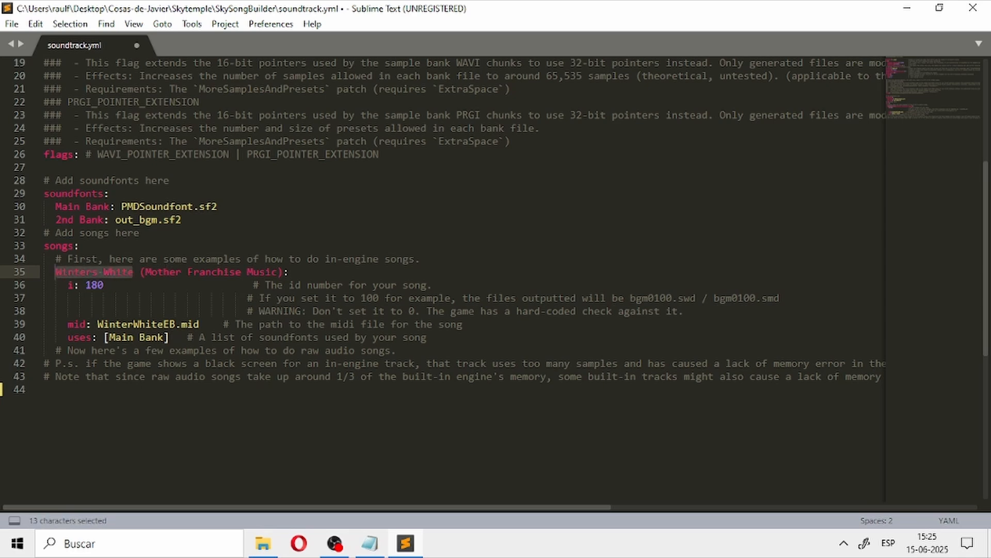
pyautogui.write('Dark Meta Kr')
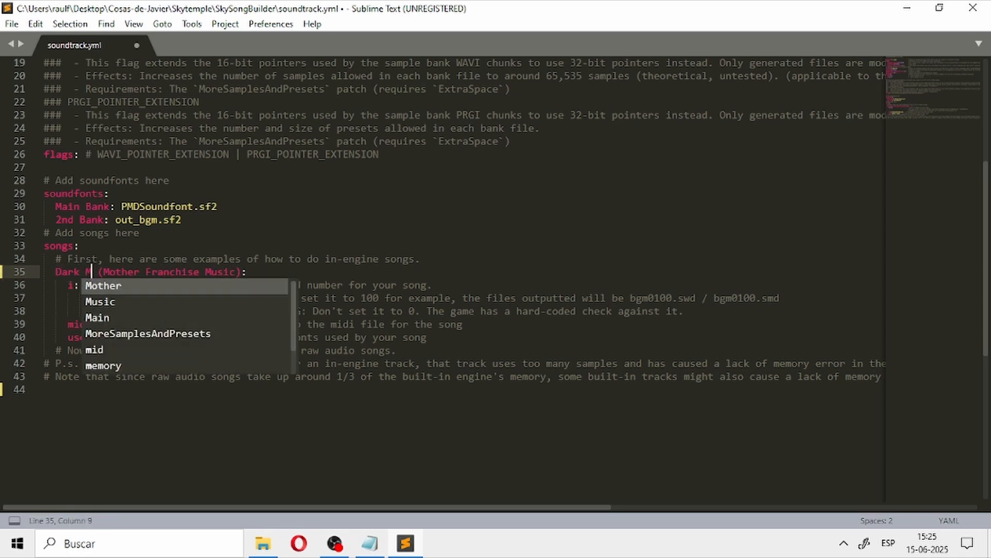
pyautogui.write('ight Battle')
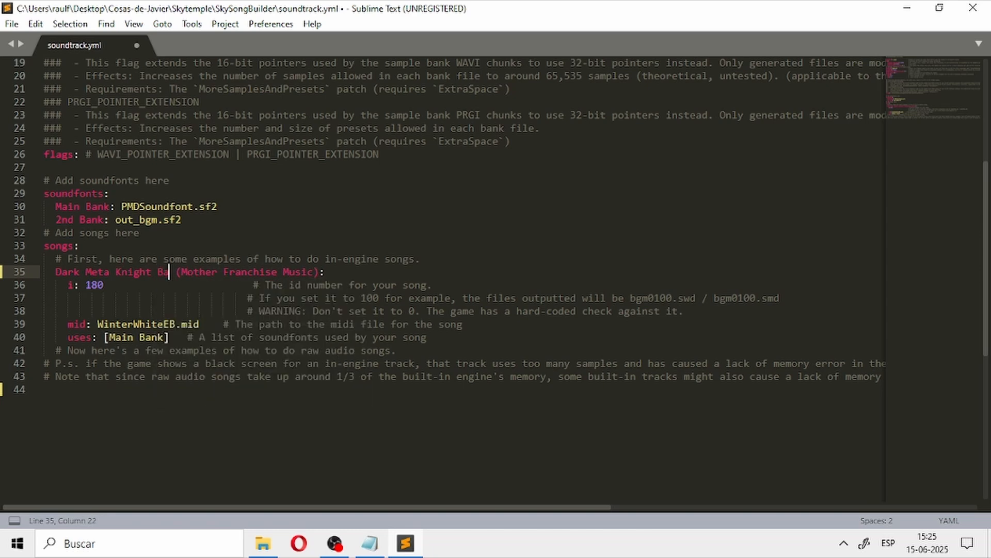
pyautogui.press('Right')
pyautogui.press('Right')
pyautogui.press('Right')
pyautogui.press('Right')
pyautogui.press('Right')
pyautogui.press('Right')
pyautogui.press('Right')
pyautogui.press('Right')
pyautogui.press('Right')
pyautogui.press('Right')
pyautogui.press('Right')
pyautogui.press('Right')
pyautogui.press('Right')
pyautogui.press('Right')
pyautogui.press('Right')
pyautogui.press('Right')
pyautogui.press('Left')
pyautogui.press('Left')
pyautogui.press('Left')
pyautogui.press('Left')
pyautogui.press('Left')
pyautogui.press('Left')
pyautogui.press('Left')
pyautogui.press('Left')
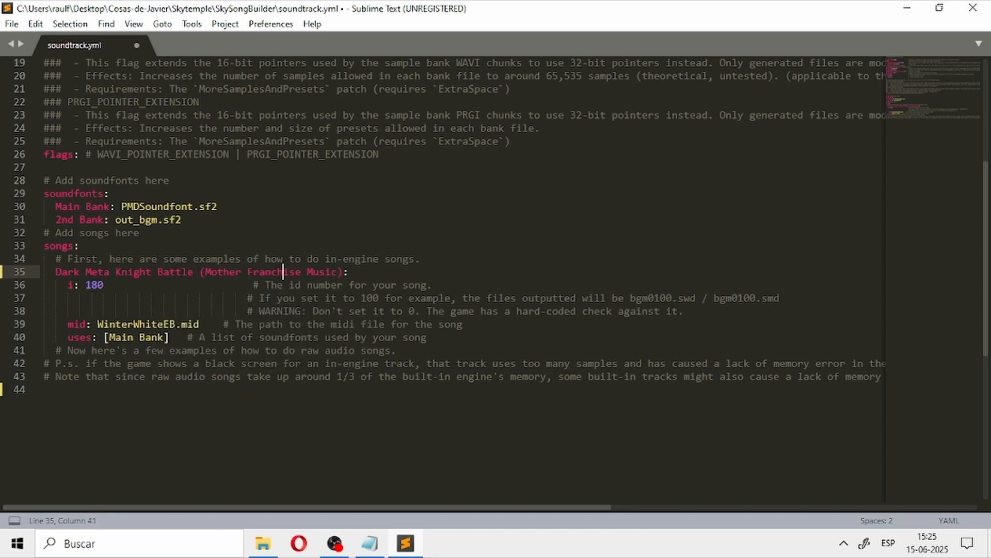
pyautogui.press('BackSpace')
pyautogui.press('BackSpace')
pyautogui.press('BackSpace')
pyautogui.press('BackSpace')
pyautogui.press('BackSpace')
pyautogui.press('BackSpace')
pyautogui.write('Kirby')
# Step: Copy DarkMetaKnightBattlePMDPort.mid from the Tutorial folder into the SkySongBuilder folder
pyautogui.moveTo(175, 324); pyautogui.dragTo(98, 324)
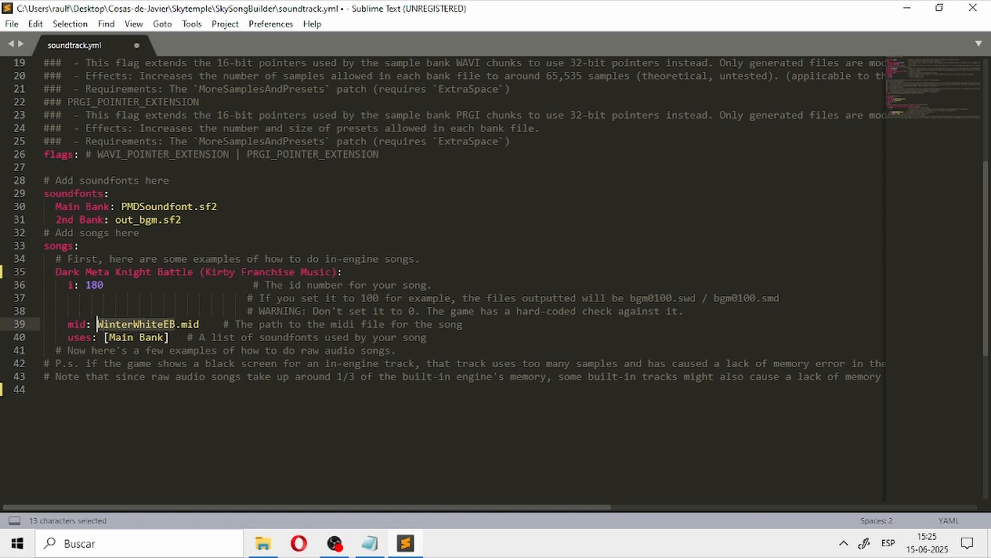
pyautogui.hotkey('alt', 'Tab')
pyautogui.scroll(4, 361, 259)
pyautogui.scroll(3, 310, 259)
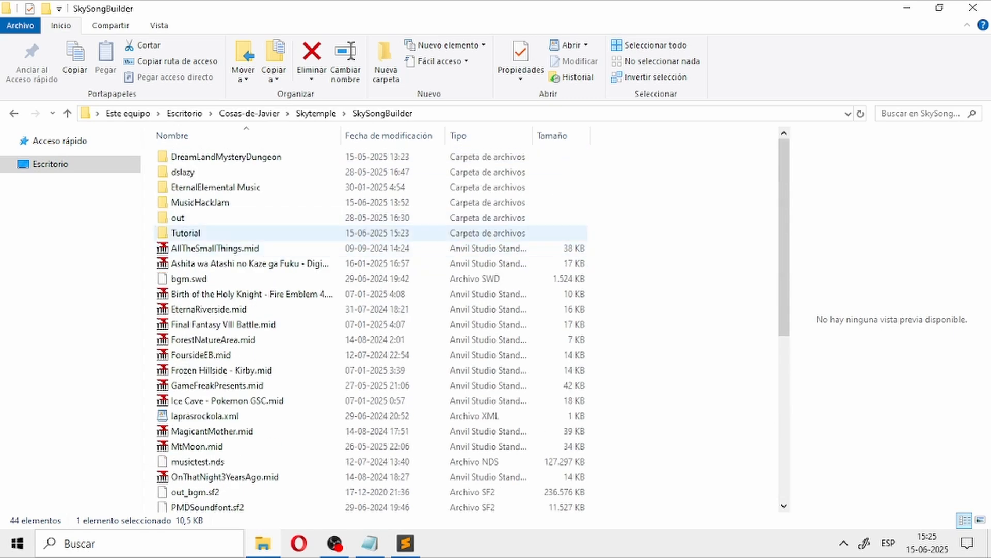
pyautogui.doubleClick(217, 229)
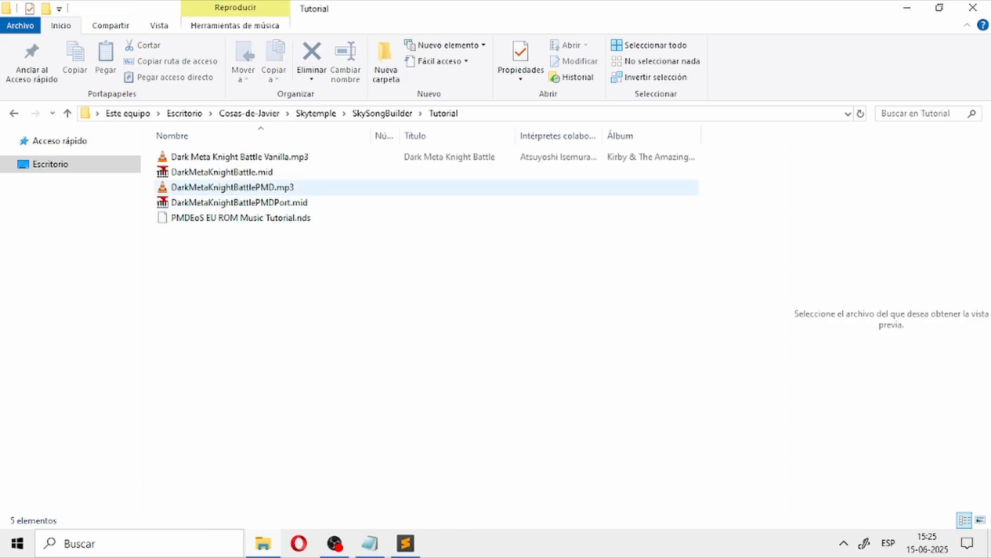
pyautogui.click(258, 187)
pyautogui.click(289, 202)
pyautogui.hotkey('ctrl', 'c')
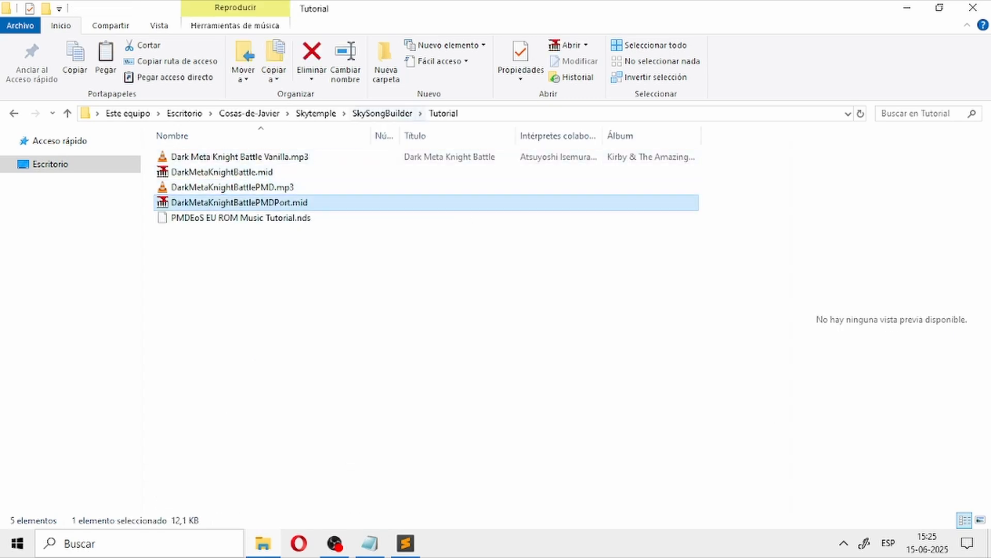
pyautogui.click(382, 114)
pyautogui.hotkey('ctrl', 'v')
# Step: Copy the name of the new MIDI file and use it to set the song entry's mid path to DarkMetaKnightBattlePMDPort.mid
pyautogui.rightClick(327, 151)
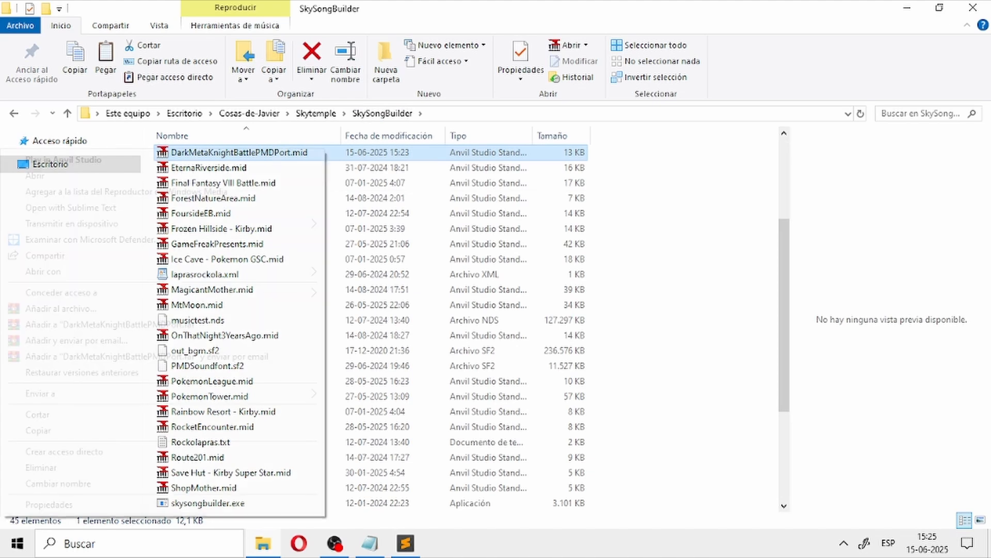
pyautogui.click(289, 482)
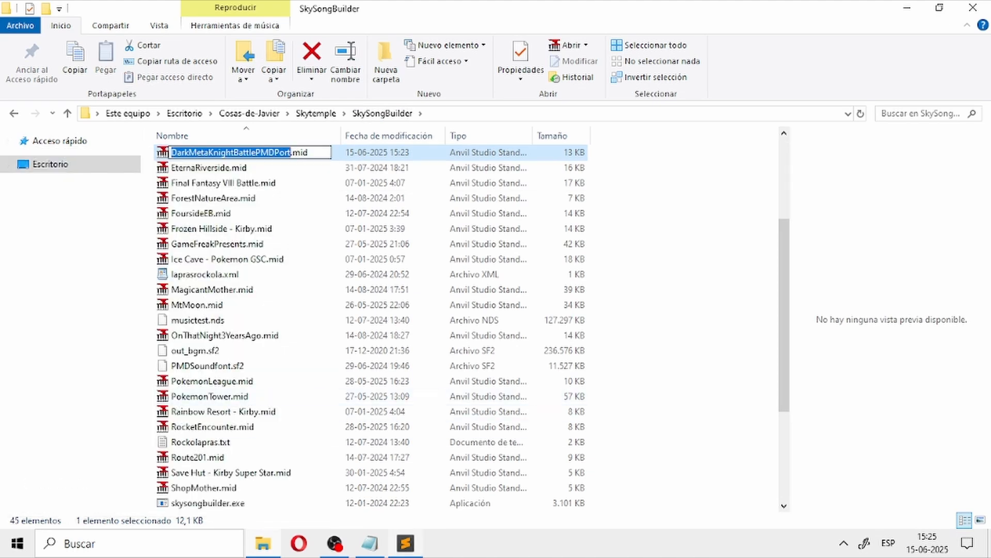
pyautogui.hotkey('ctrl', 'c')
pyautogui.hotkey('alt', 'Tab')
pyautogui.hotkey('ctrl', 'v')
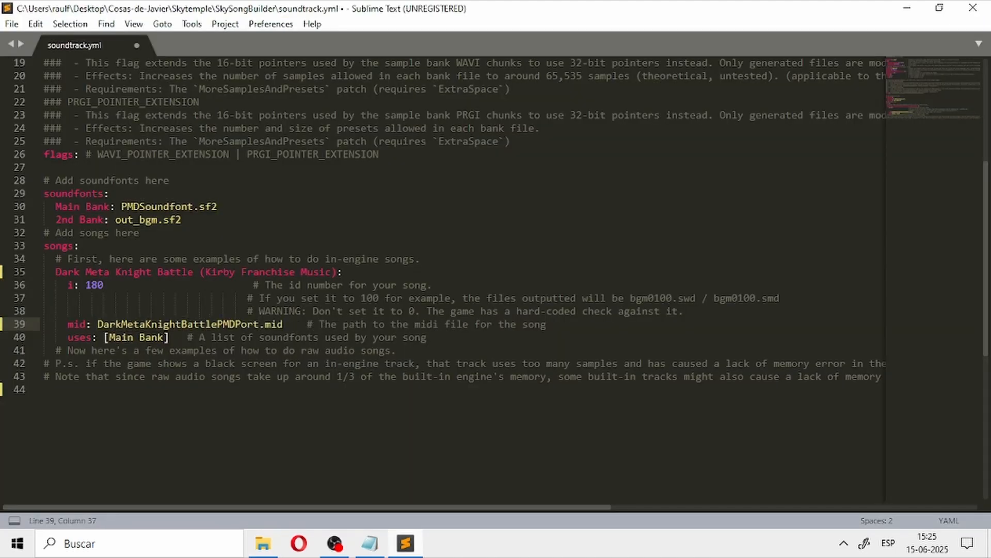
# Step: Look over the edited soundtrack.yml and examine the id number line of the Dark Meta Knight Battle entry
pyautogui.scroll(6, 444, 232)
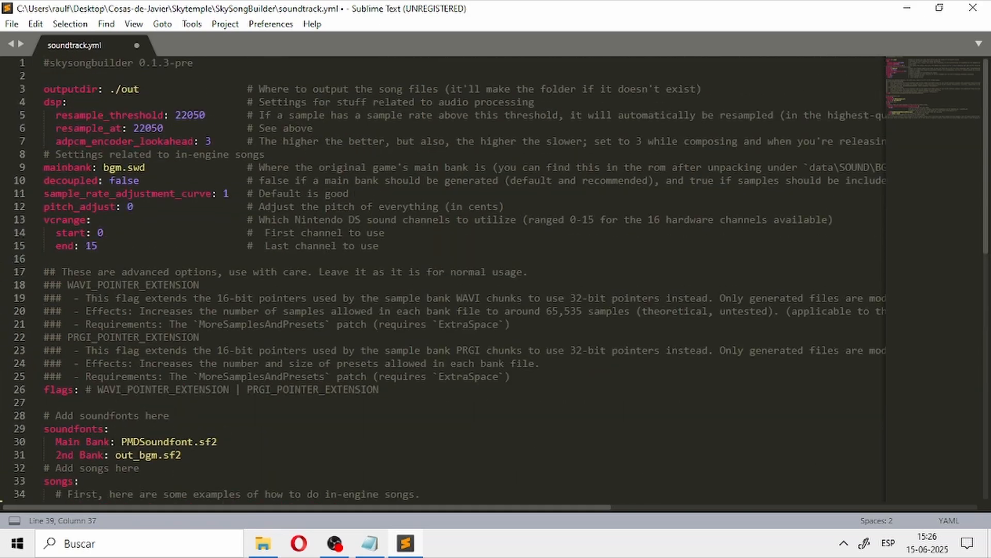
pyautogui.scroll(-8, 444, 233)
pyautogui.scroll(2, 444, 232)
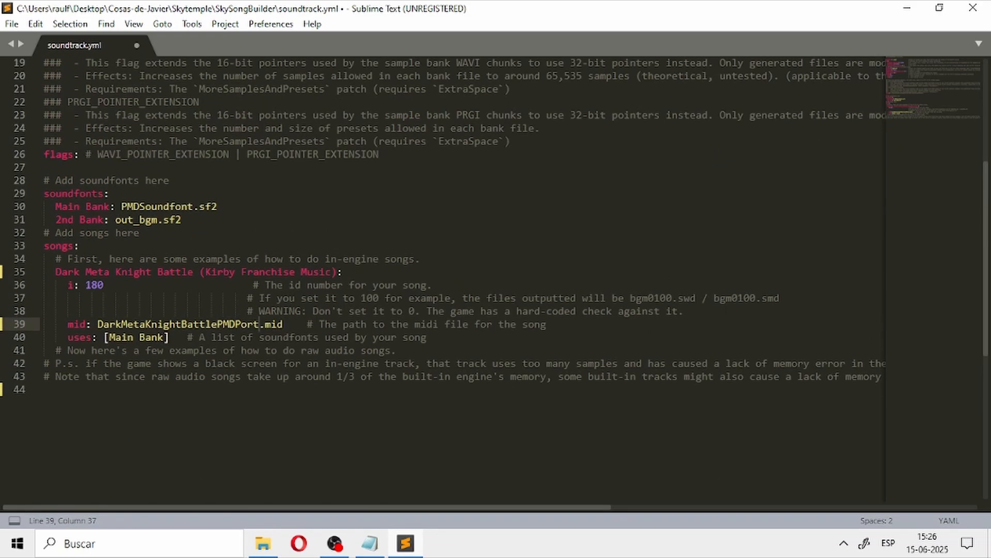
pyautogui.moveTo(86, 285); pyautogui.dragTo(434, 285)
pyautogui.click(79, 246)
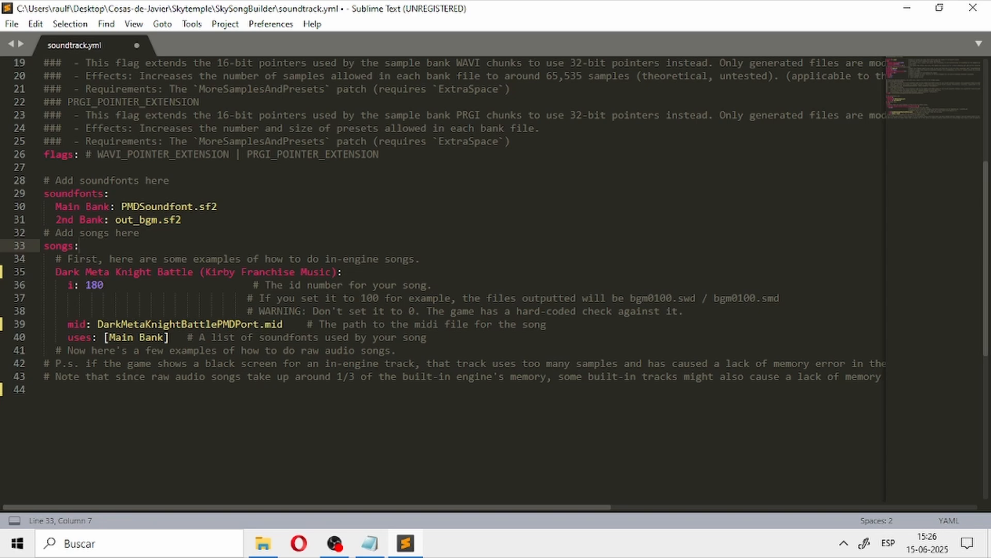
pyautogui.moveTo(86, 285); pyautogui.dragTo(433, 285)
pyautogui.click(421, 259)
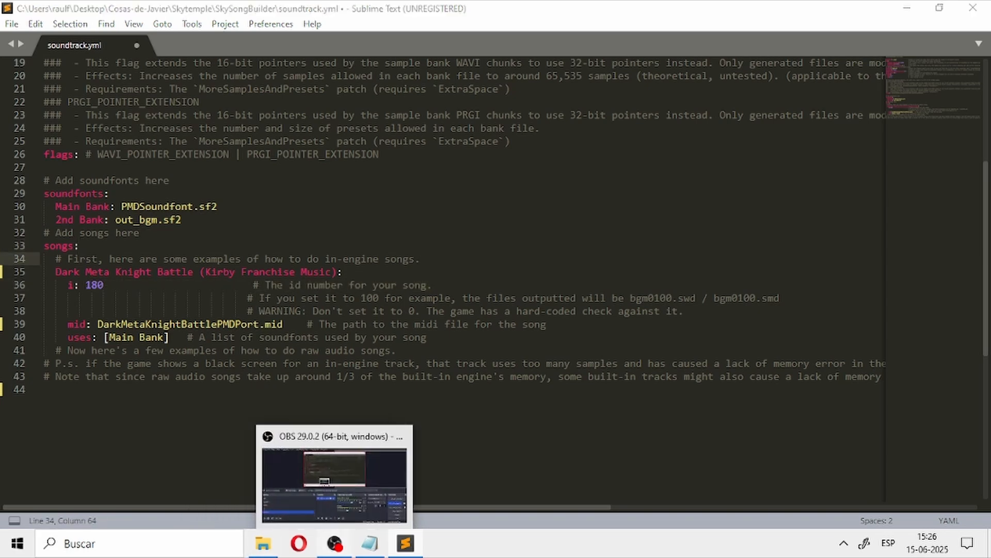
pyautogui.click(335, 543)
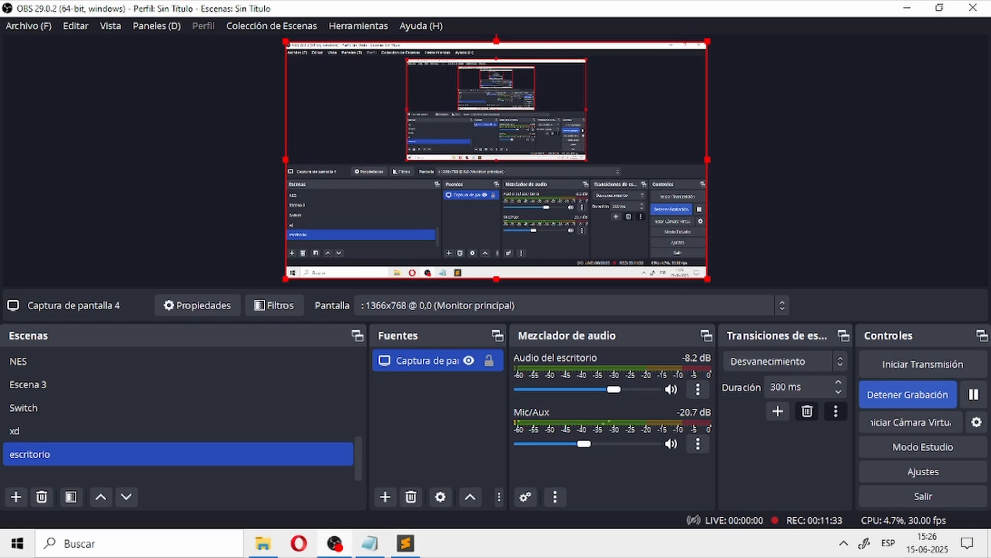
pyautogui.click(908, 395)
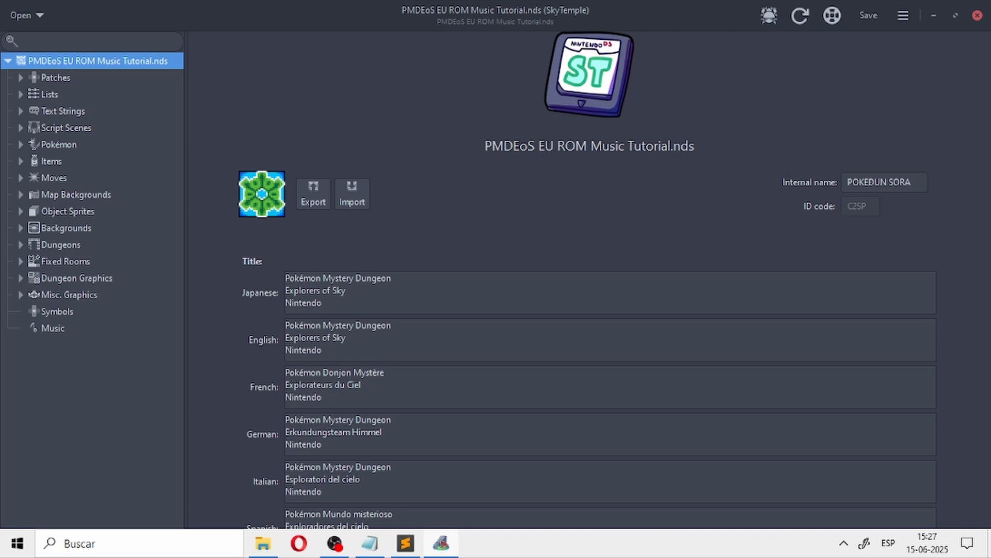
pyautogui.click(20, 94)
pyautogui.click(21, 94)
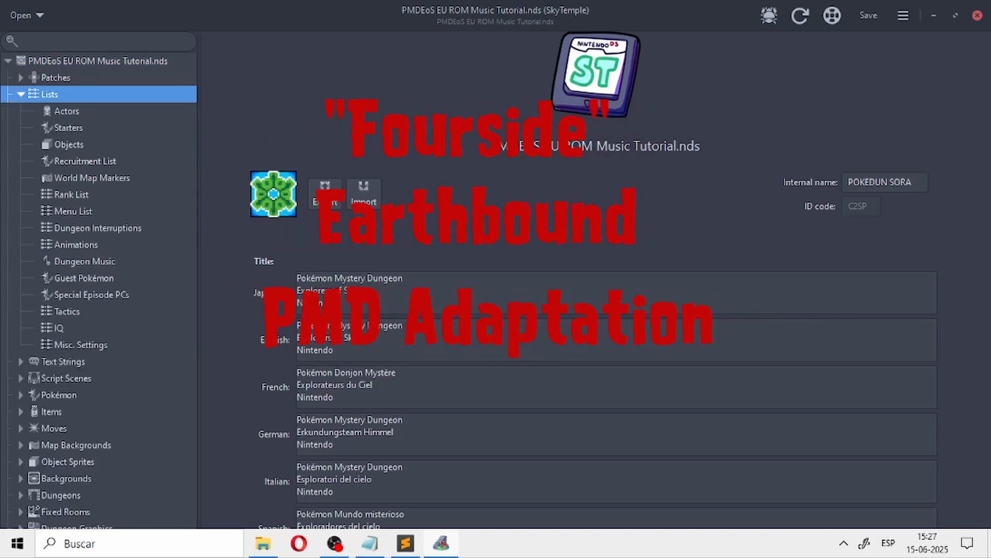
pyautogui.click(21, 94)
pyautogui.click(20, 77)
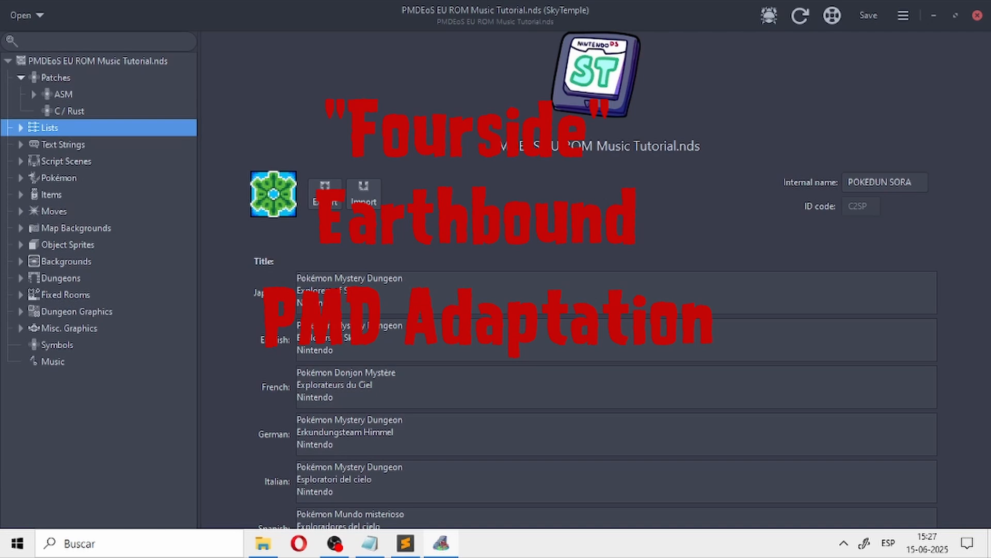
pyautogui.click(20, 78)
pyautogui.click(21, 111)
pyautogui.click(20, 111)
pyautogui.click(21, 94)
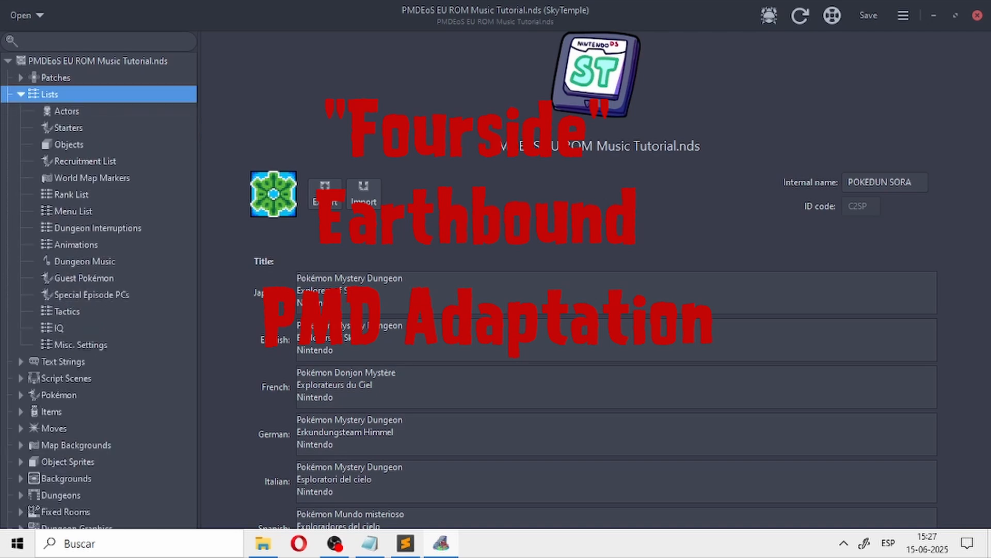
pyautogui.click(20, 94)
pyautogui.click(21, 128)
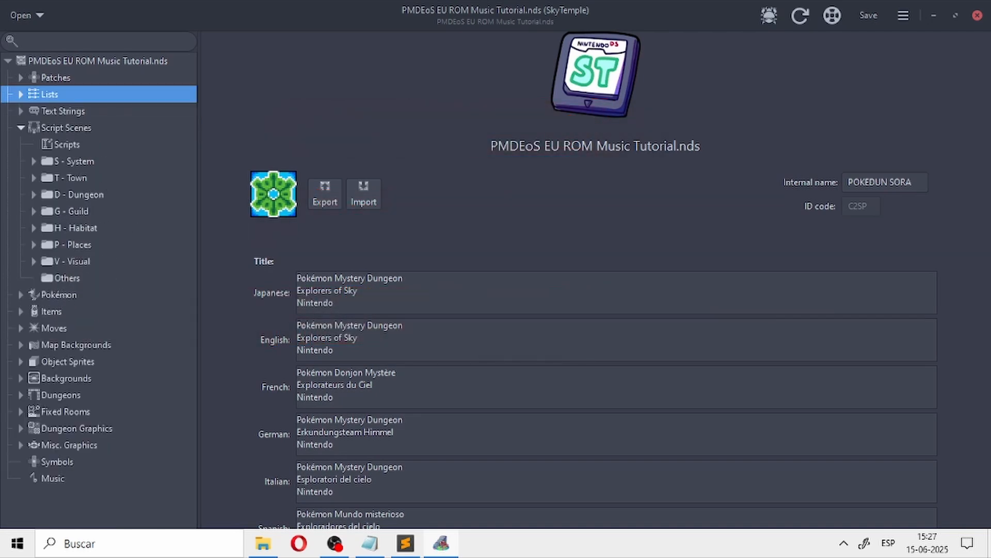
pyautogui.click(21, 127)
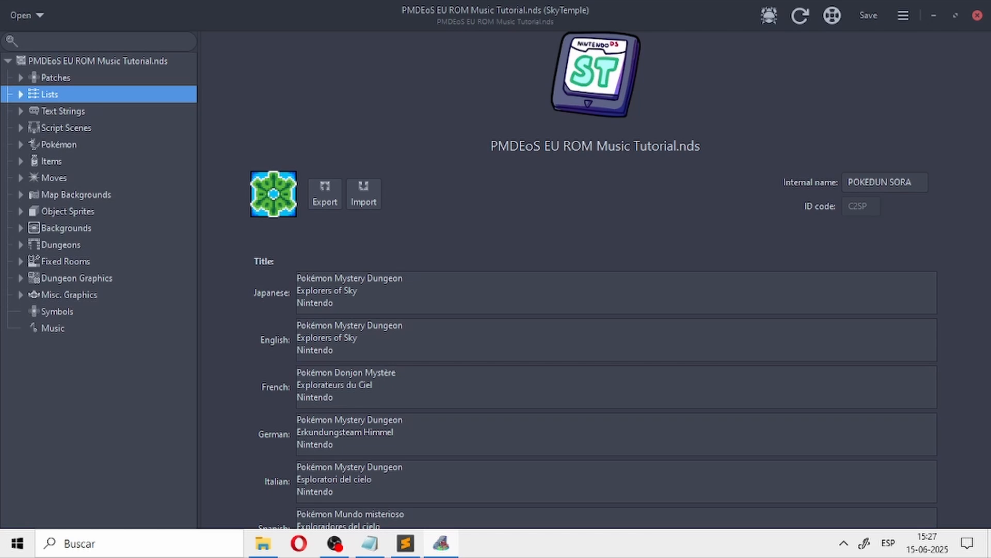
# Step: Open SkyTemple's Dungeon Music list and look through the track choices of entry 1 for the BossBattle track's number
pyautogui.click(21, 77)
pyautogui.click(21, 128)
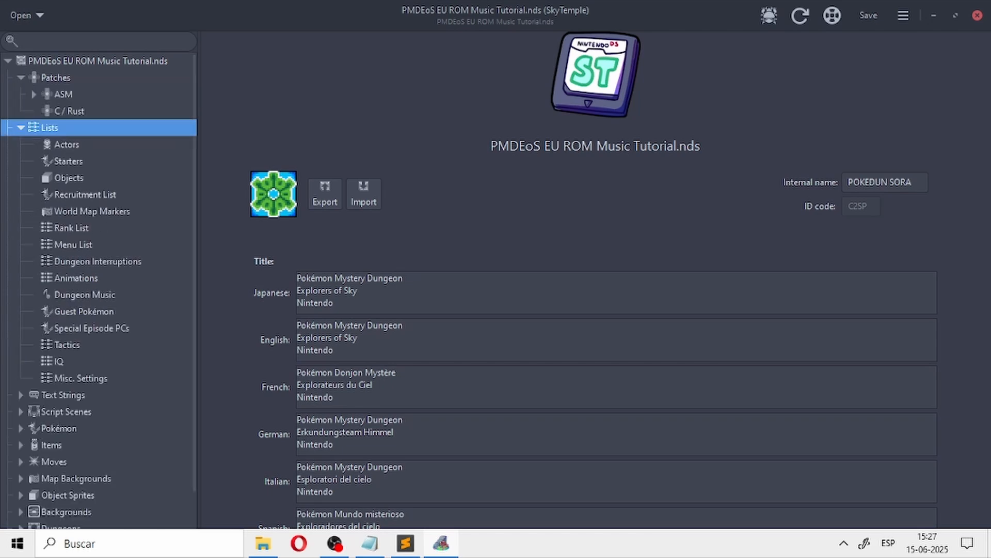
pyautogui.click(84, 295)
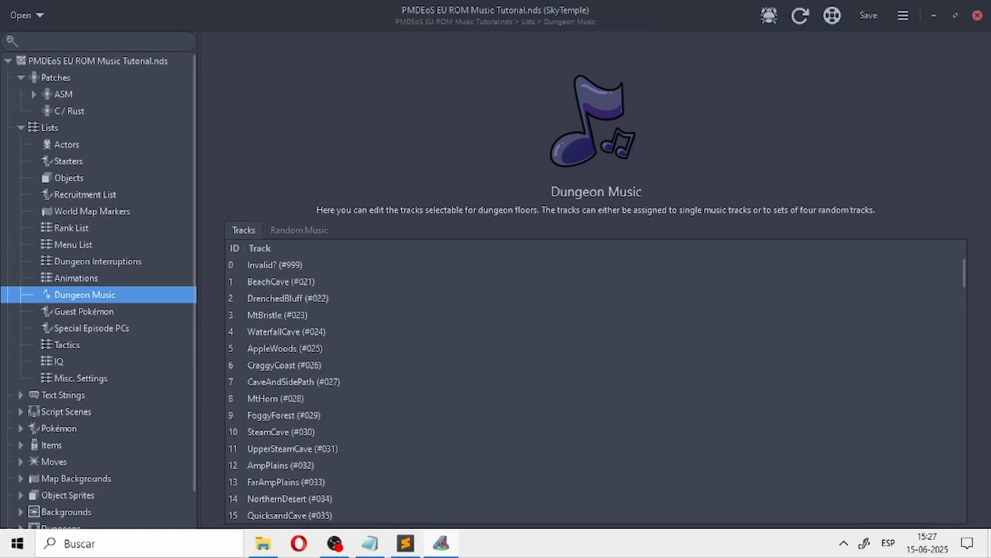
pyautogui.doubleClick(290, 282)
pyautogui.click(953, 282)
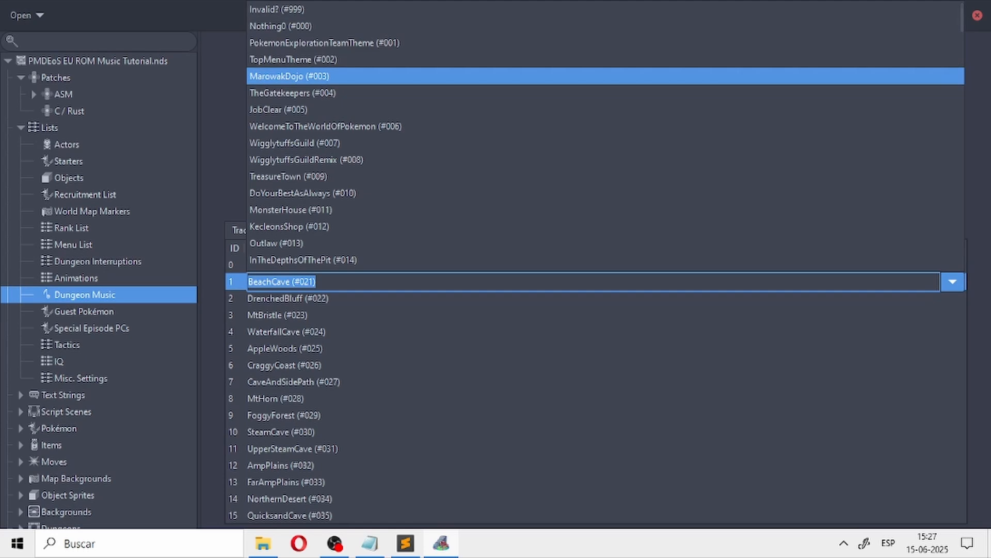
pyautogui.scroll(-2, 605, 89)
pyautogui.scroll(-2, 605, 136)
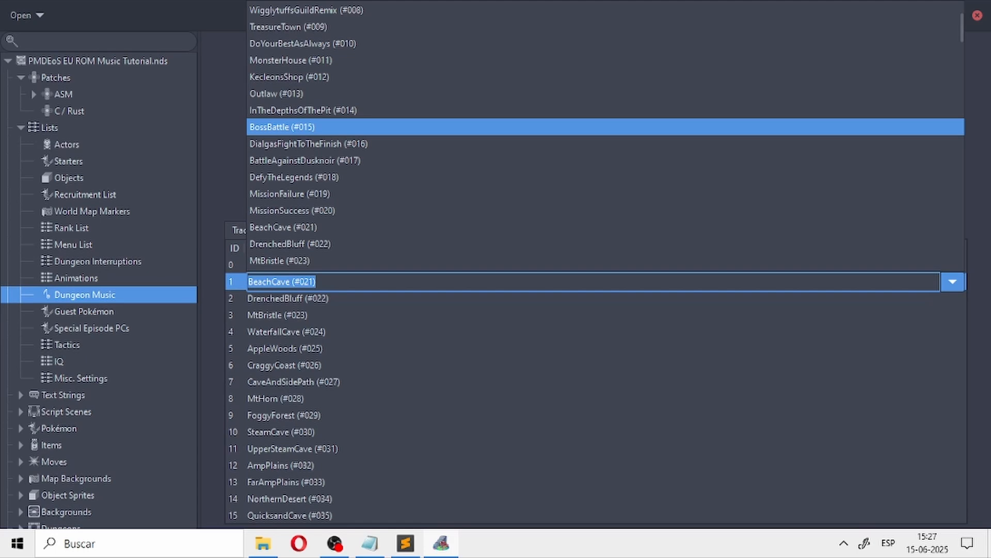
pyautogui.press('Escape')
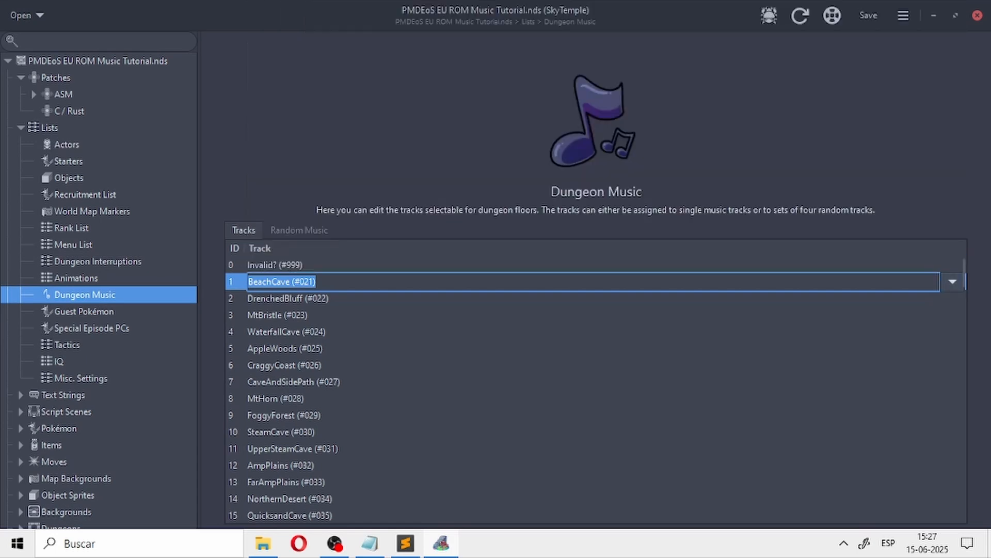
# Step: Switch to soundtrack.yml in Sublime Text and set the Dark Meta Knight Battle entry's id number to 15
pyautogui.moveTo(442, 543)
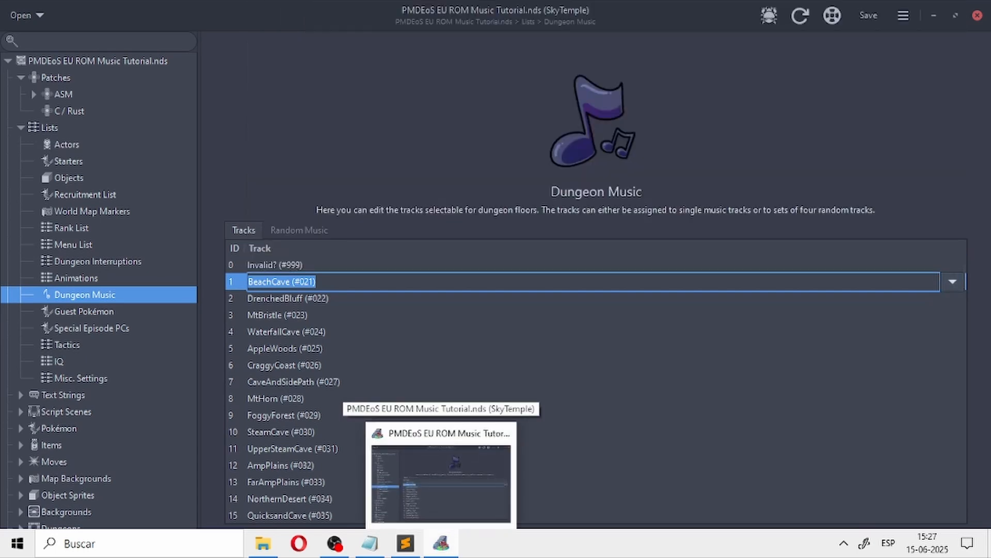
pyautogui.click(405, 543)
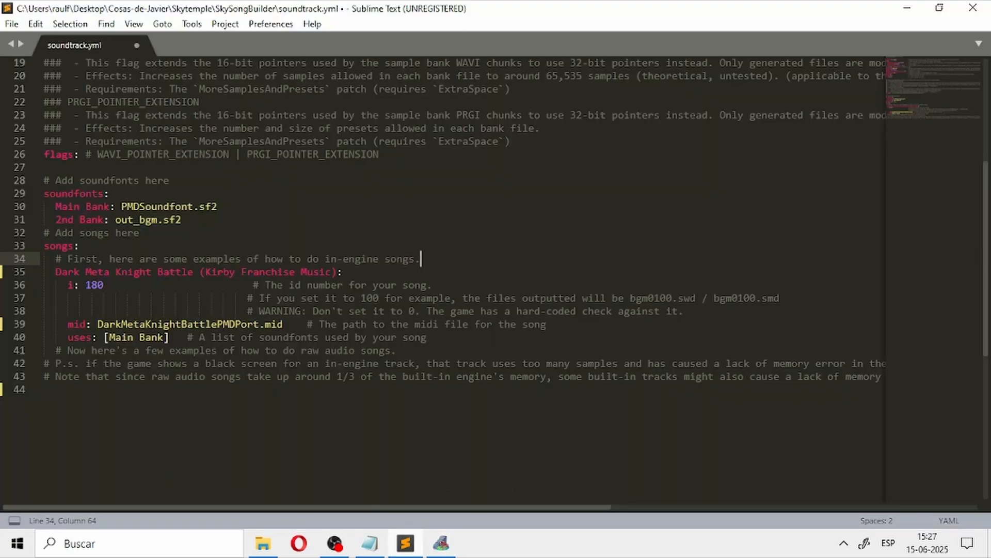
pyautogui.click(110, 285)
pyautogui.press('BackSpace')
pyautogui.press('BackSpace')
pyautogui.press('BackSpace')
pyautogui.write('5')
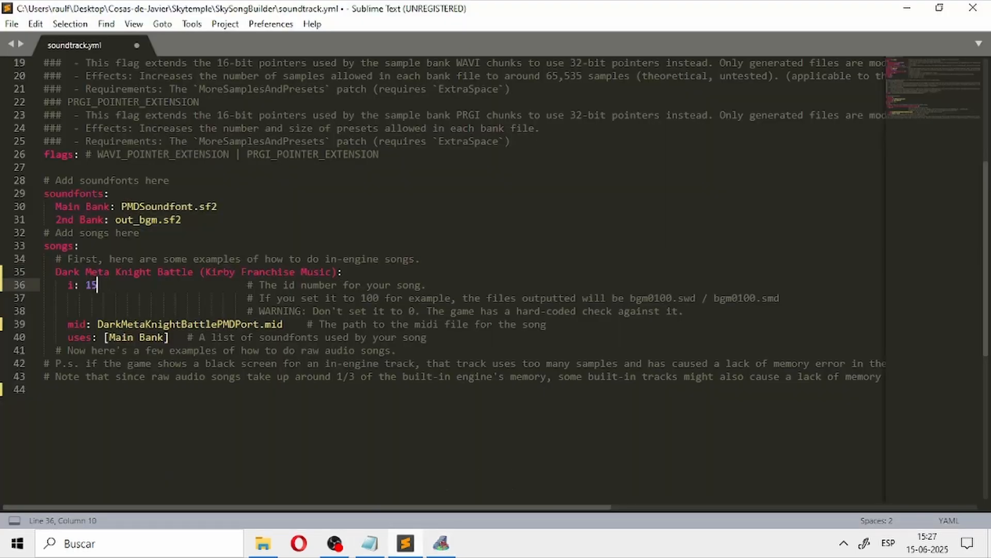
# Step: Review the track choices of entry 1 in SkyTemple's Dungeon Music list again and close SkyTemple
pyautogui.click(441, 543)
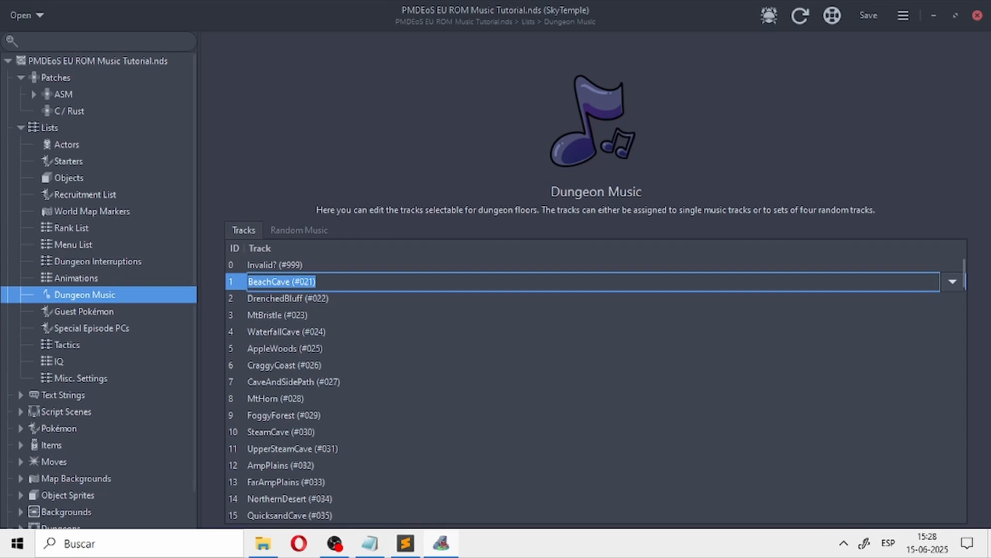
pyautogui.click(952, 282)
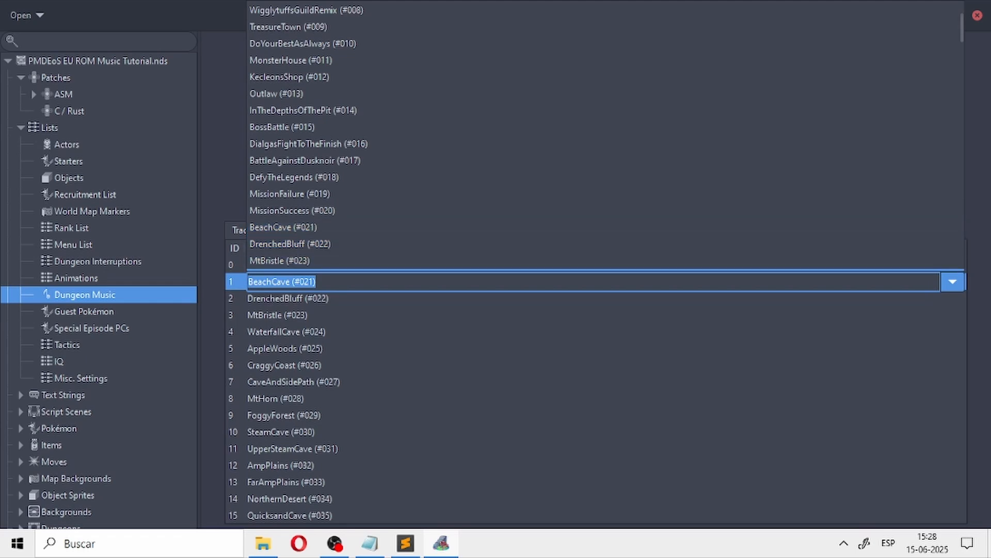
pyautogui.press('Escape')
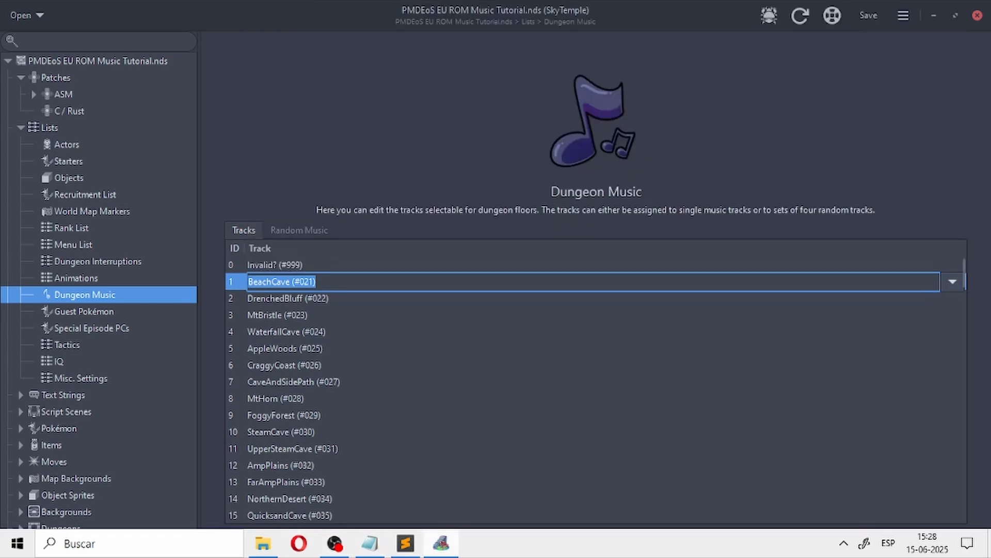
pyautogui.moveTo(440, 544)
pyautogui.click(977, 15)
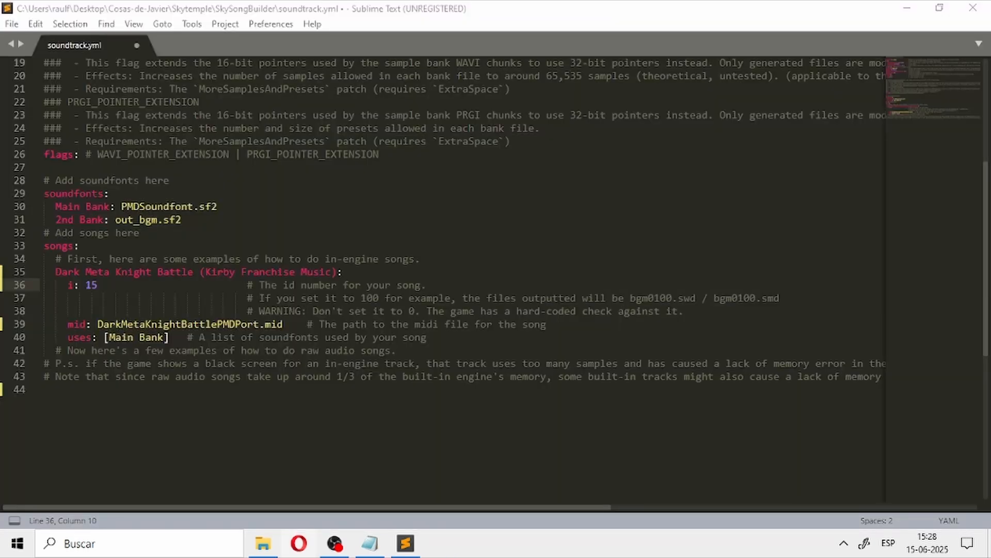
# Step: Open the SkySongBuilder folder inside the Skytemple folder in File Explorer and look over the edited soundtrack.yml
pyautogui.moveTo(263, 543)
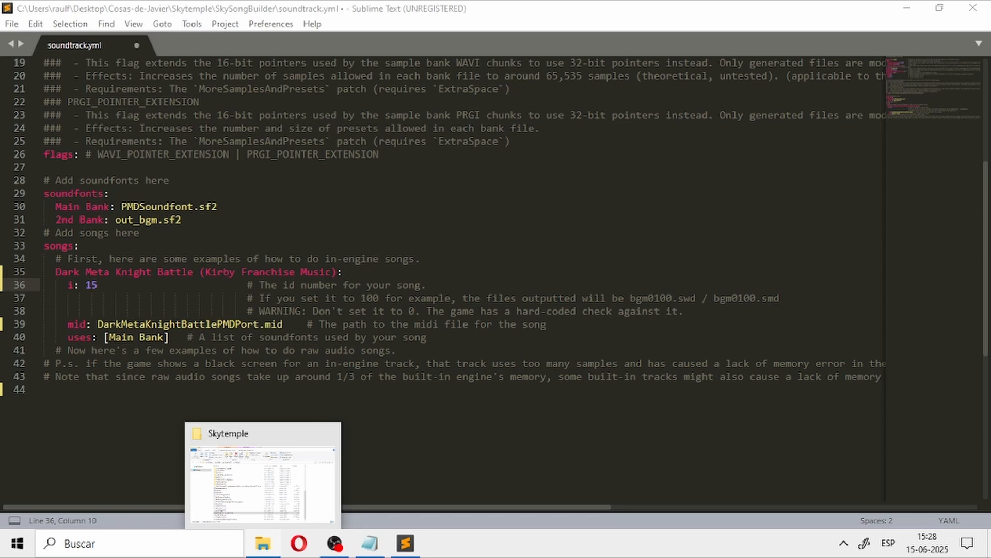
pyautogui.click(263, 484)
pyautogui.scroll(10, 203, 342)
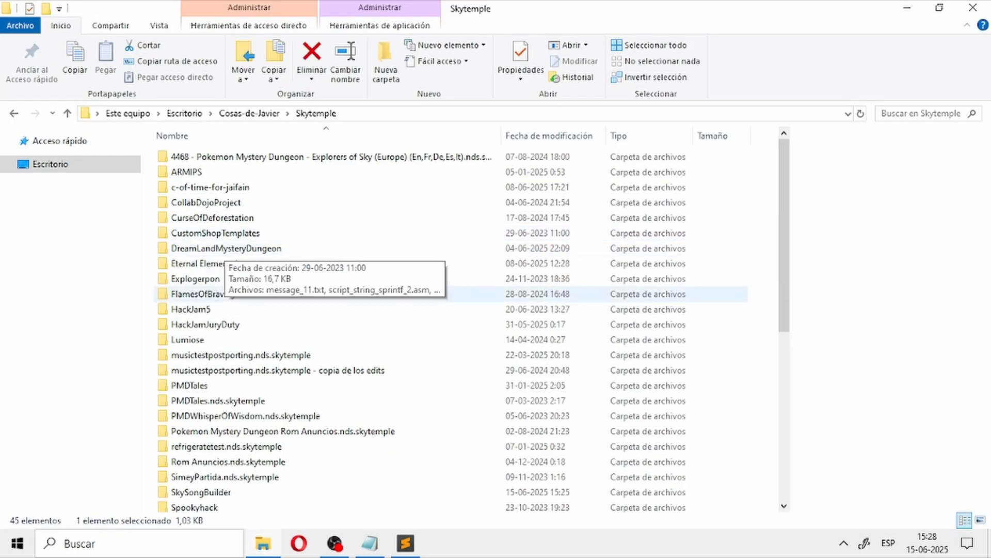
pyautogui.scroll(-2, 202, 339)
pyautogui.scroll(2, 203, 392)
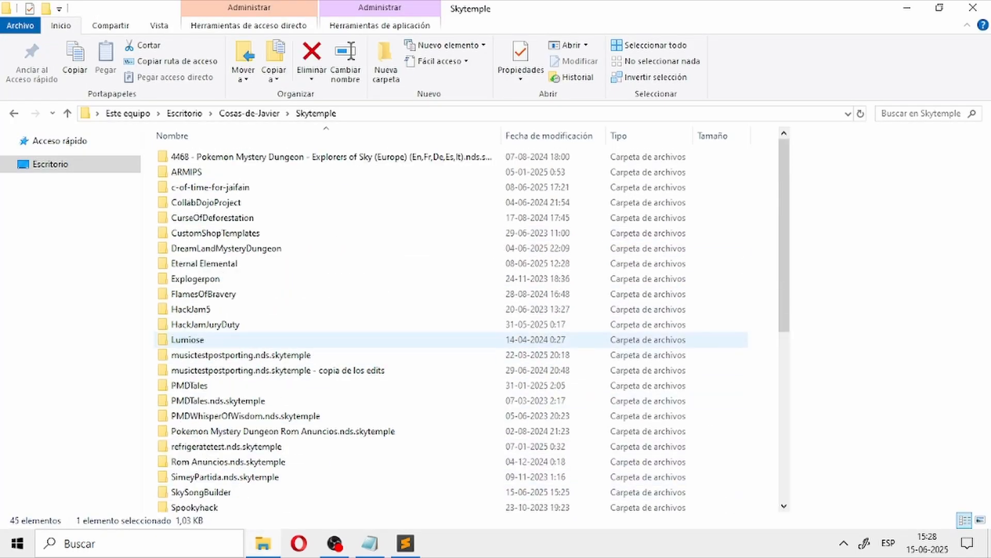
pyautogui.scroll(-1, 207, 356)
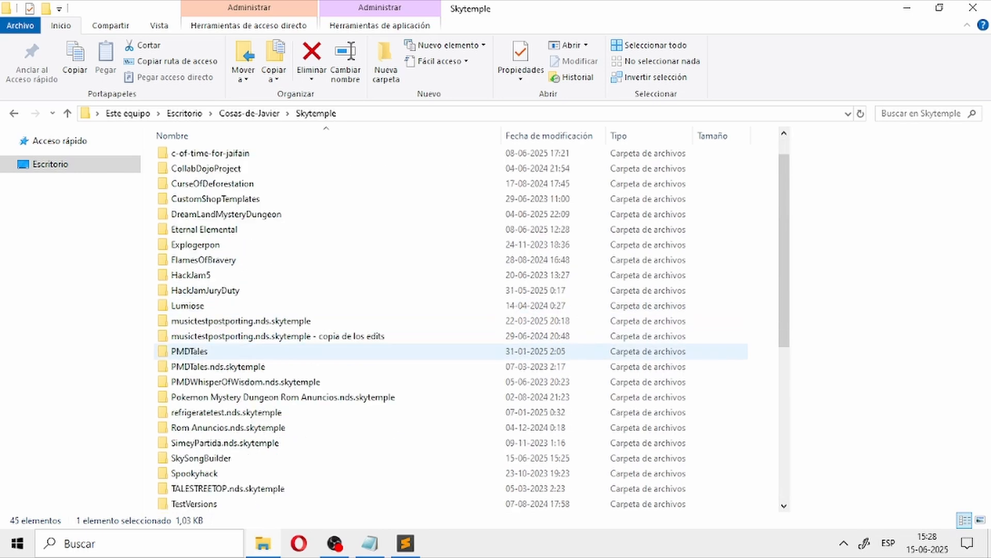
pyautogui.scroll(-1, 207, 381)
pyautogui.doubleClick(201, 412)
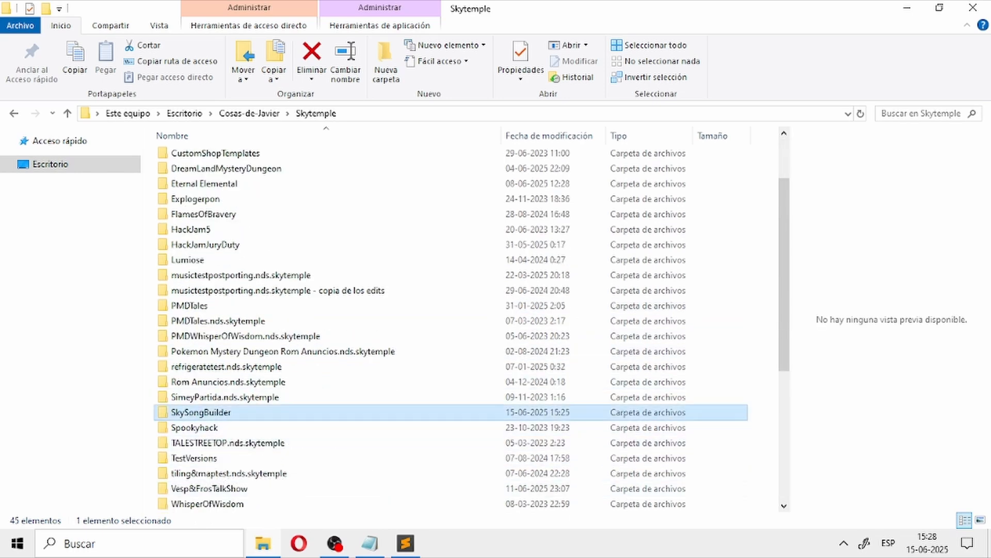
pyautogui.scroll(-7, 207, 339)
pyautogui.scroll(7, 206, 233)
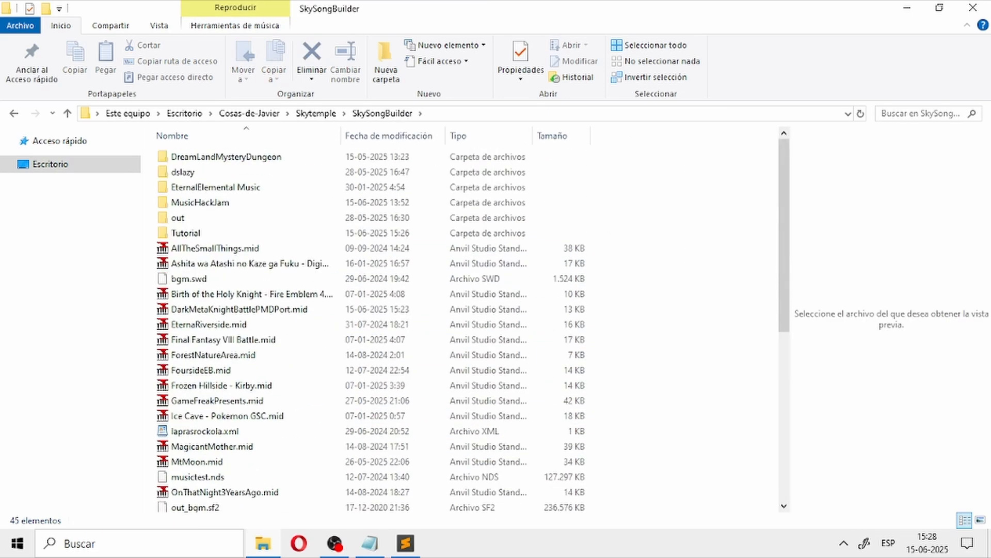
pyautogui.click(405, 543)
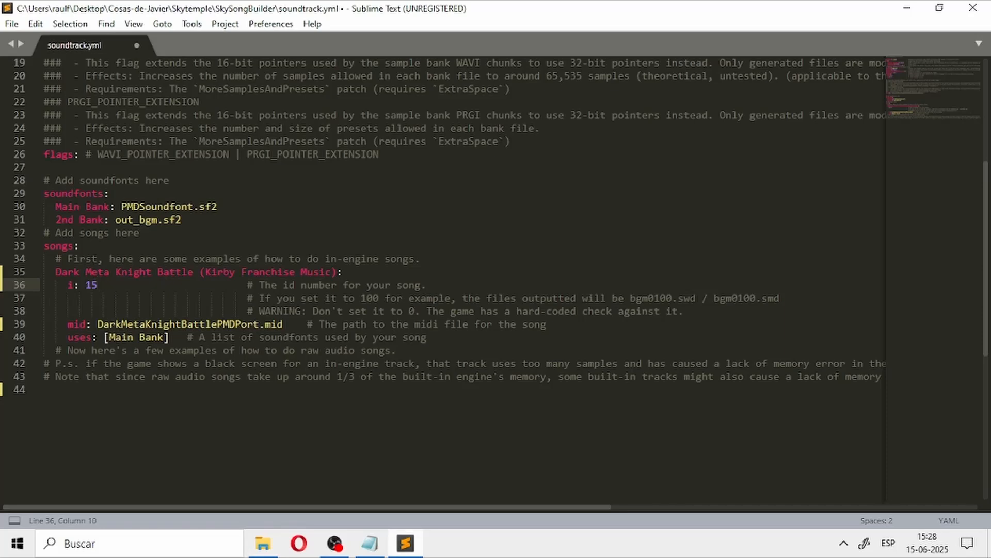
pyautogui.click(973, 7)
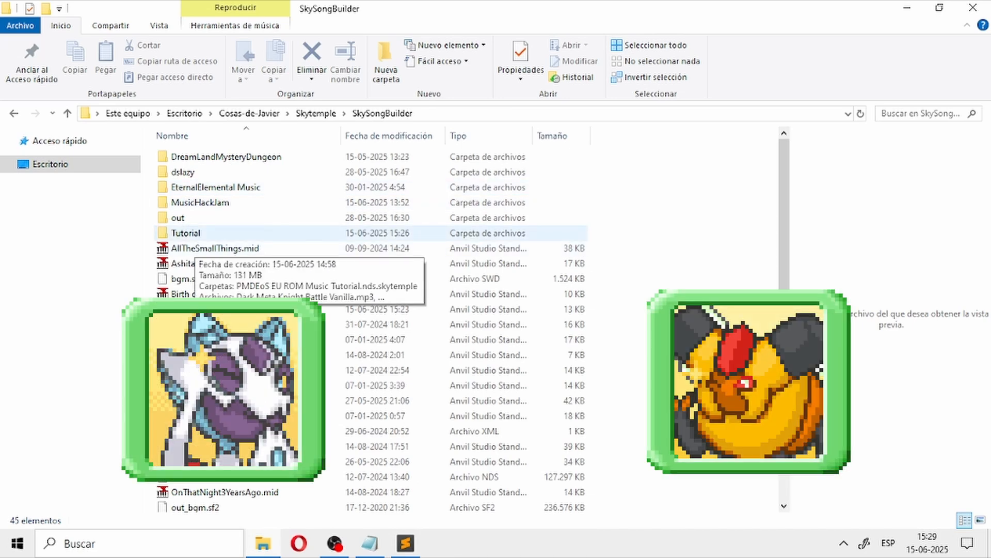
# Step: Copy PMDEoS EU ROM Music Tutorial.nds from the Tutorial folder and return to the SkySongBuilder folder
pyautogui.doubleClick(196, 234)
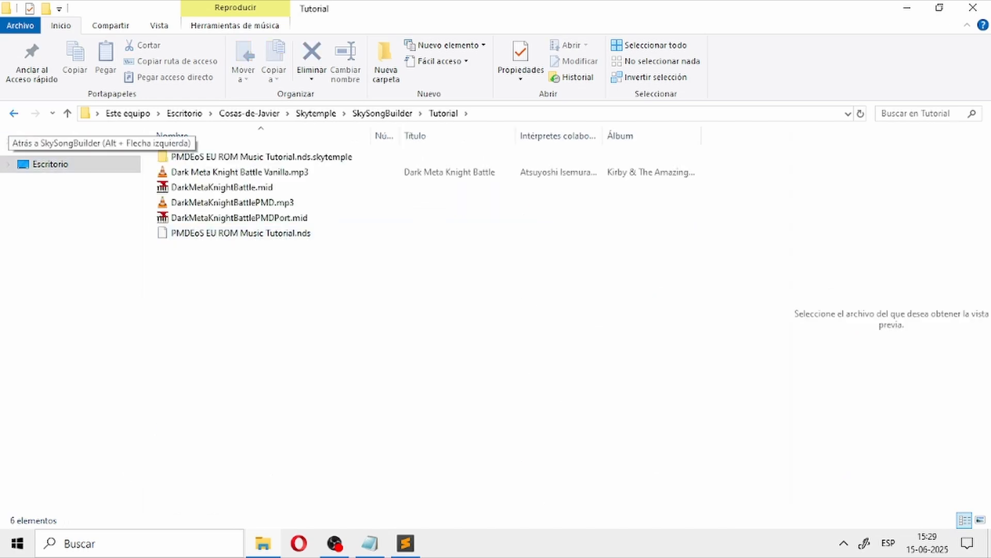
pyautogui.click(14, 113)
pyautogui.doubleClick(195, 233)
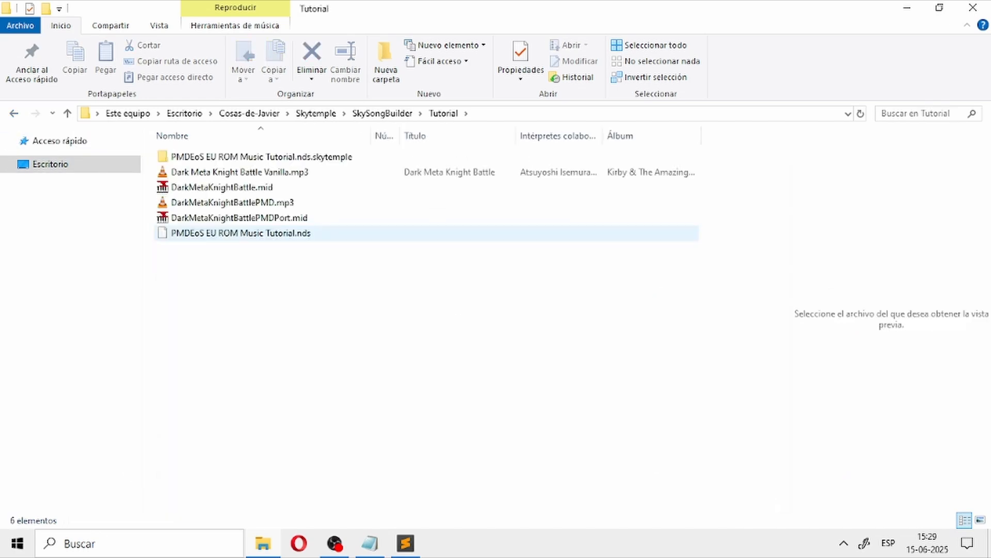
pyautogui.click(240, 234)
pyautogui.click(382, 113)
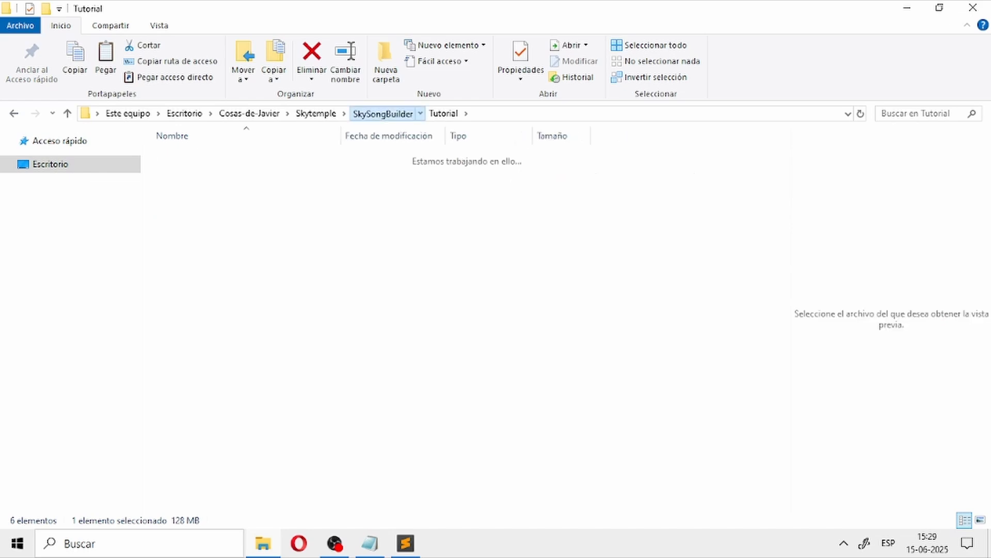
# Step: Switch to Sublime Text, save the edited soundtrack.yml and close the editor
pyautogui.hotkey('alt', 'Tab')
pyautogui.click(11, 23)
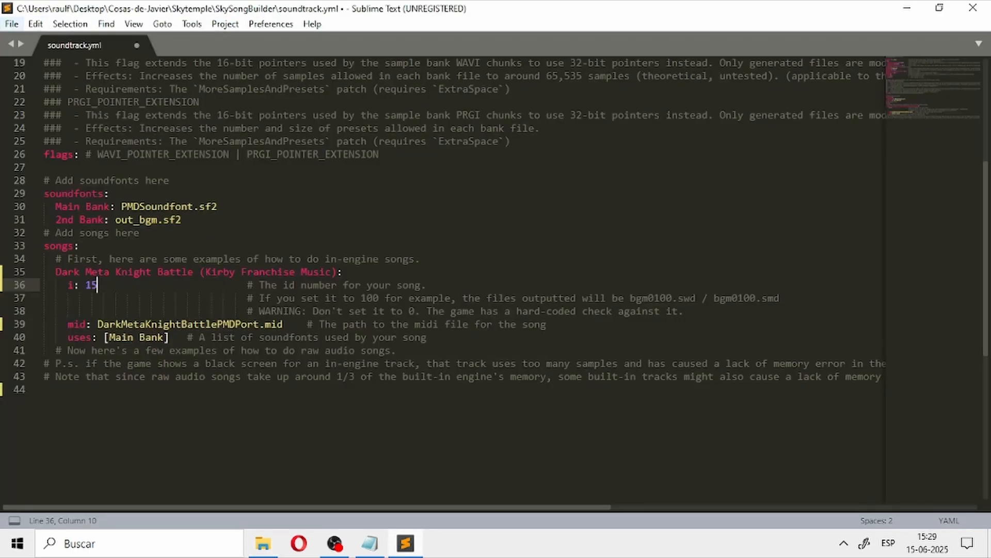
pyautogui.click(20, 137)
pyautogui.hotkey('alt', 'Tab')
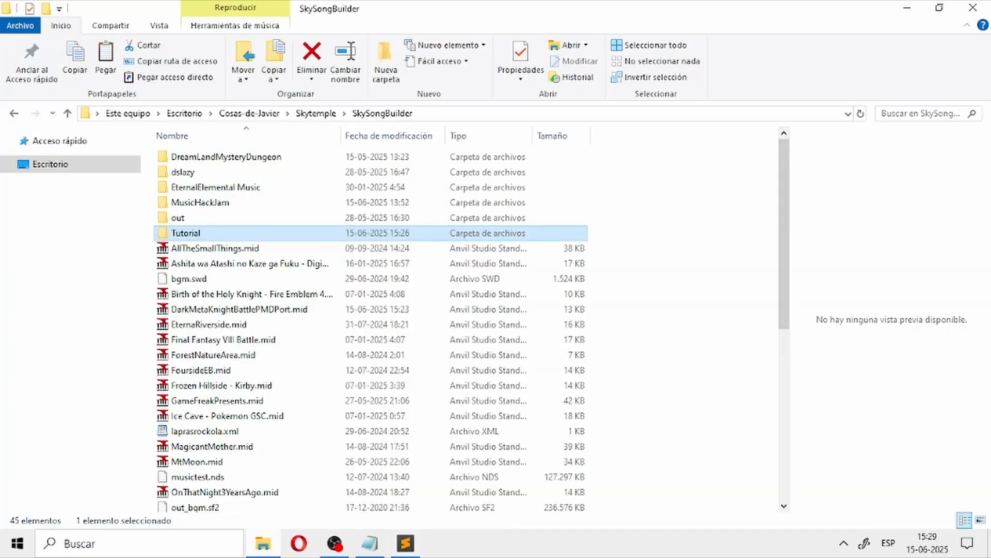
pyautogui.hotkey('alt', 'Tab')
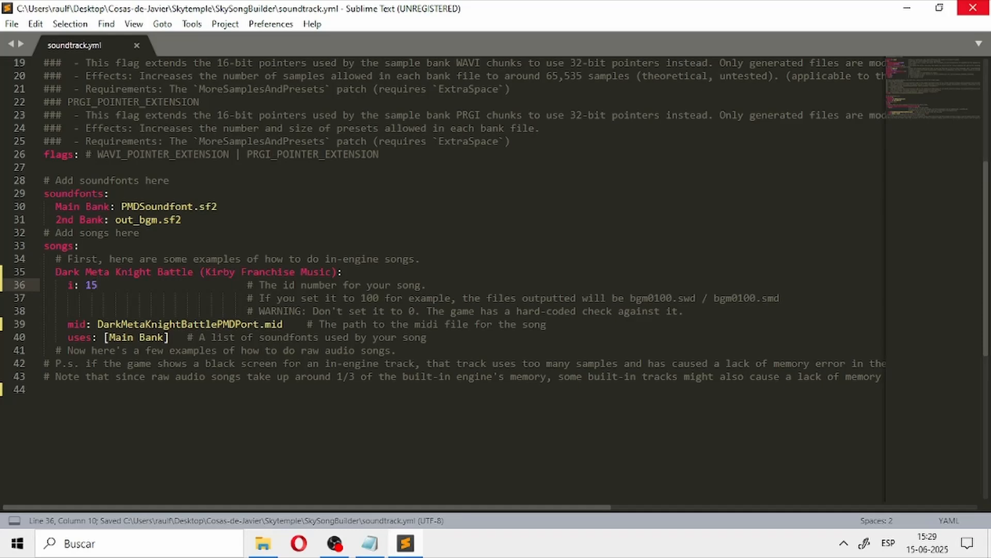
pyautogui.click(972, 8)
# Step: Paste the copied PMDEoS EU ROM Music Tutorial.nds into the SkySongBuilder folder
pyautogui.click(656, 266)
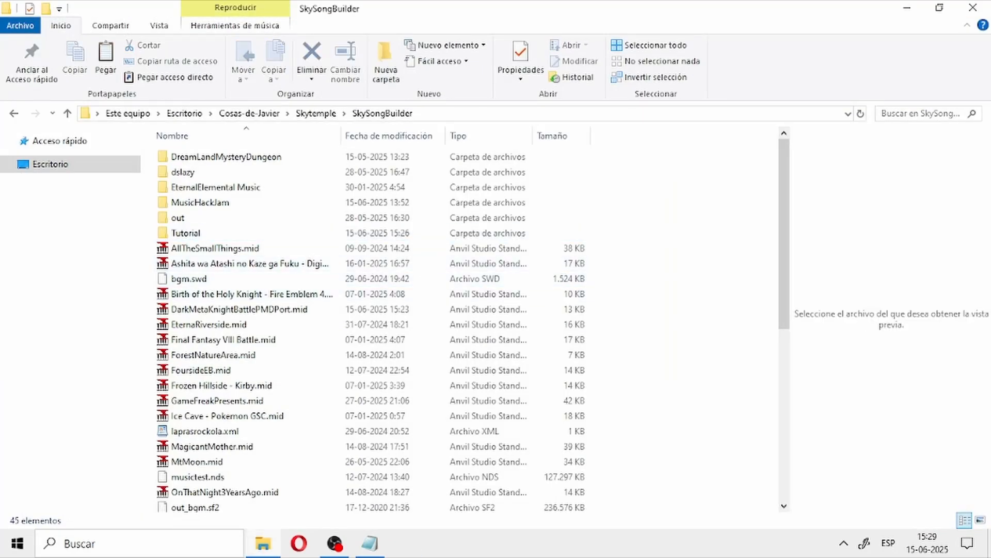
pyautogui.hotkey('ctrl', 'v')
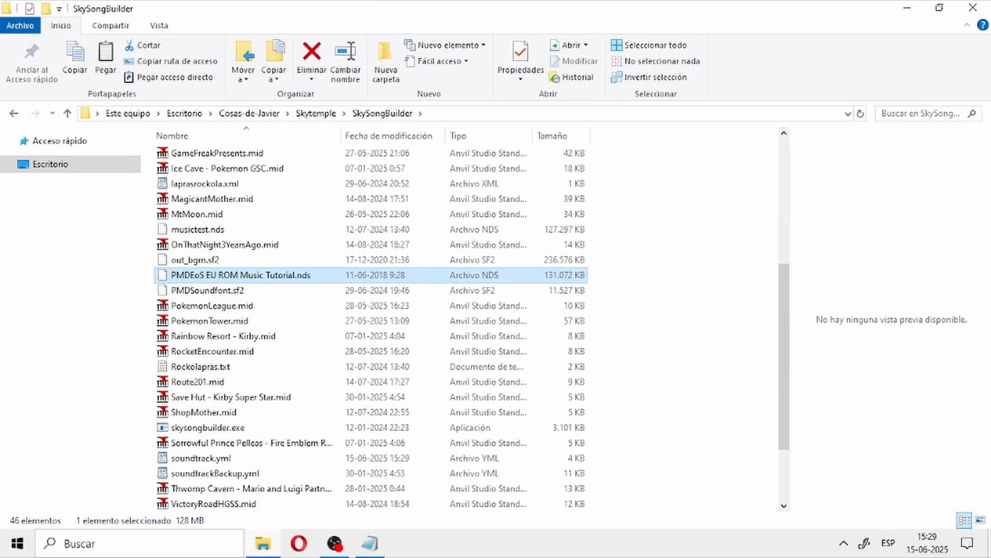
# Step: Delete PMDEoS EU ROM Music Tutorial.nds from the SkySongBuilder folder, then paste it into the dslazy folder and delete that copy too
pyautogui.press('Delete')
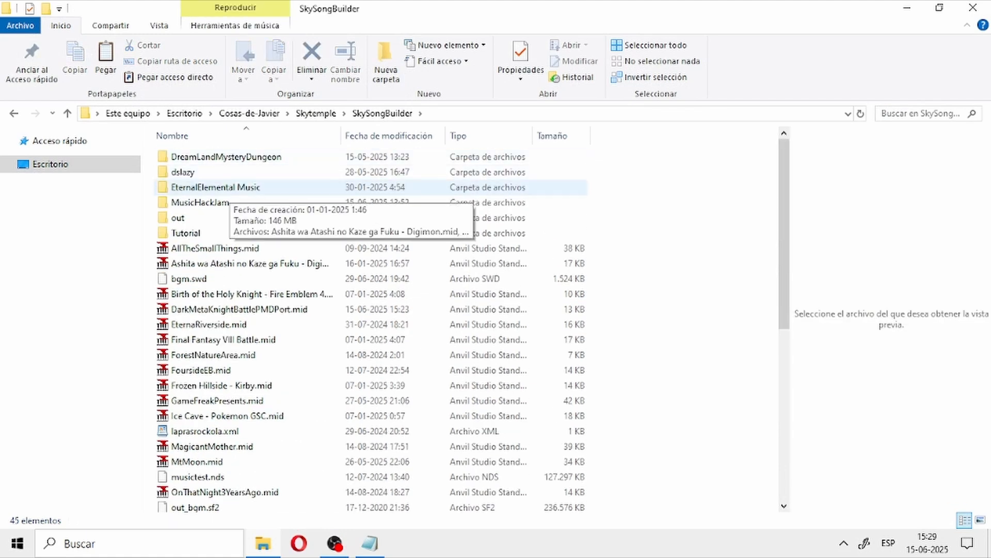
pyautogui.doubleClick(183, 172)
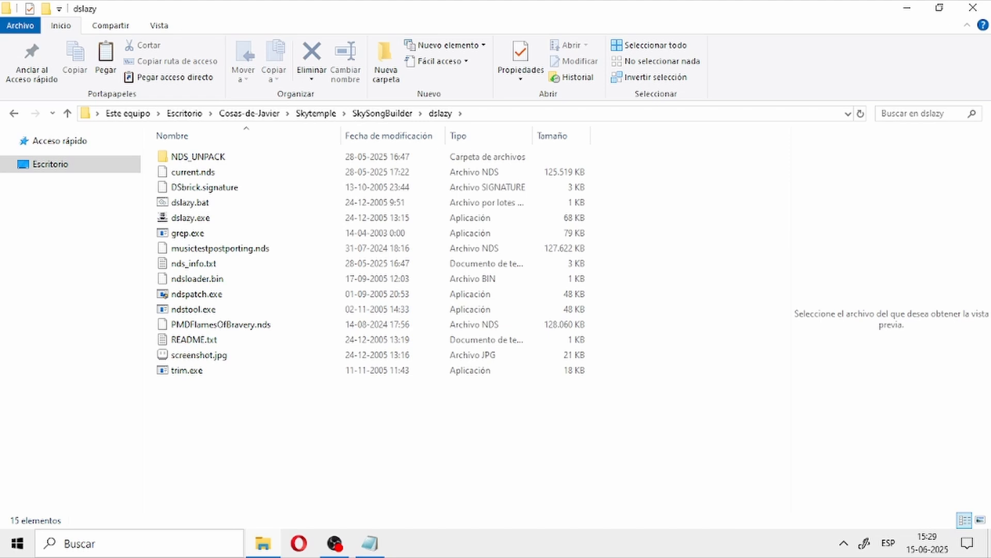
pyautogui.hotkey('ctrl', 'v')
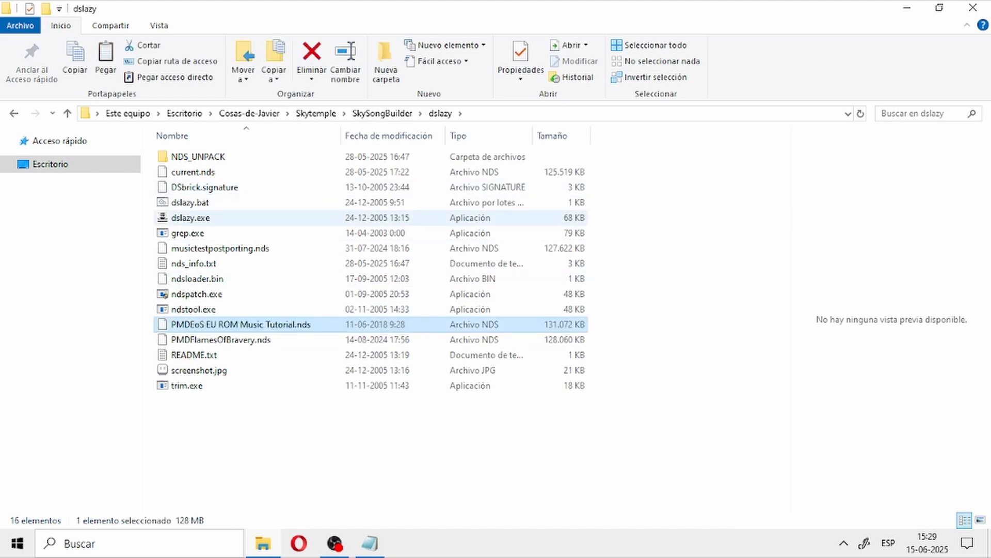
pyautogui.press('Delete')
# Step: Launch dslazy.exe, load PMDEoS EU ROM Music Tutorial.nds from SkySongBuilder's Tutorial folder and unpack it
pyautogui.click(192, 219)
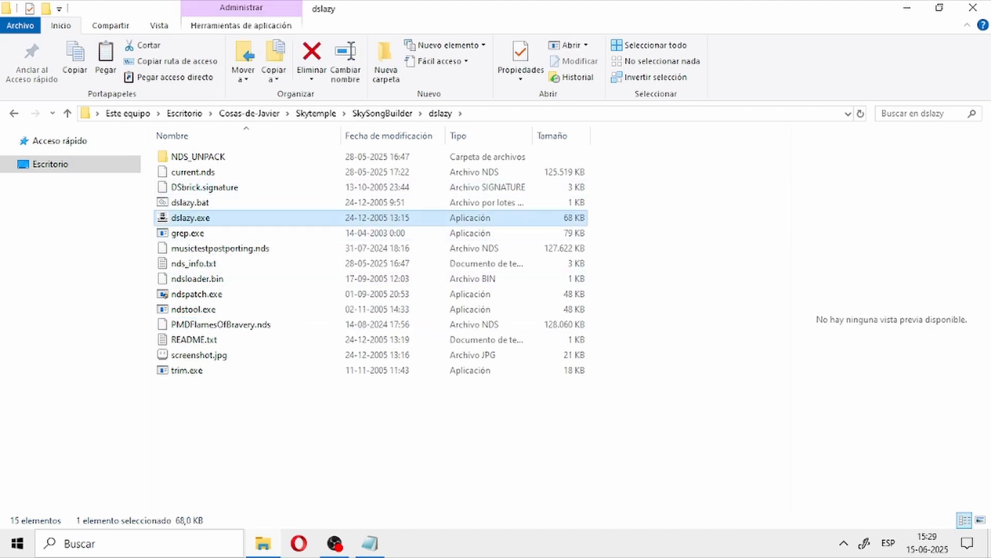
pyautogui.press('Return')
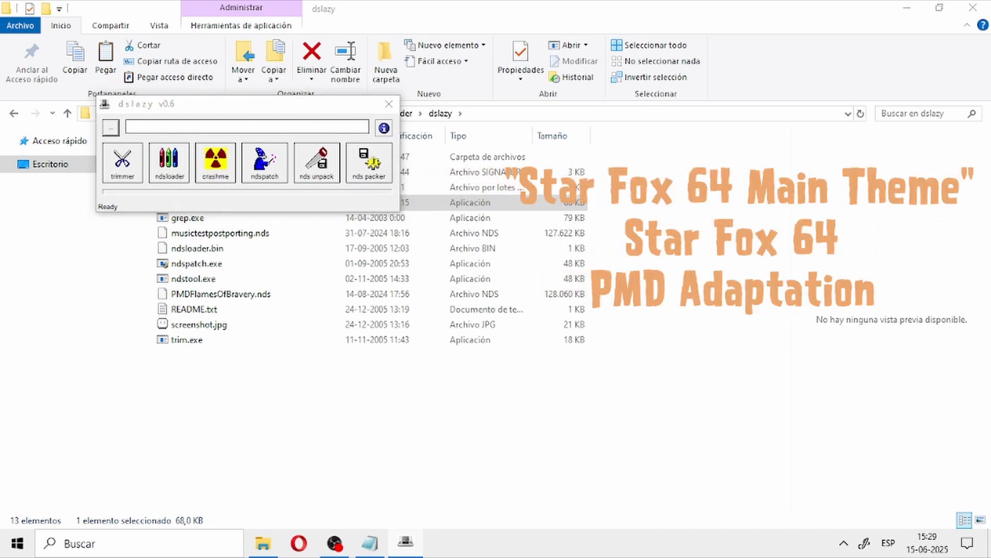
pyautogui.click(111, 128)
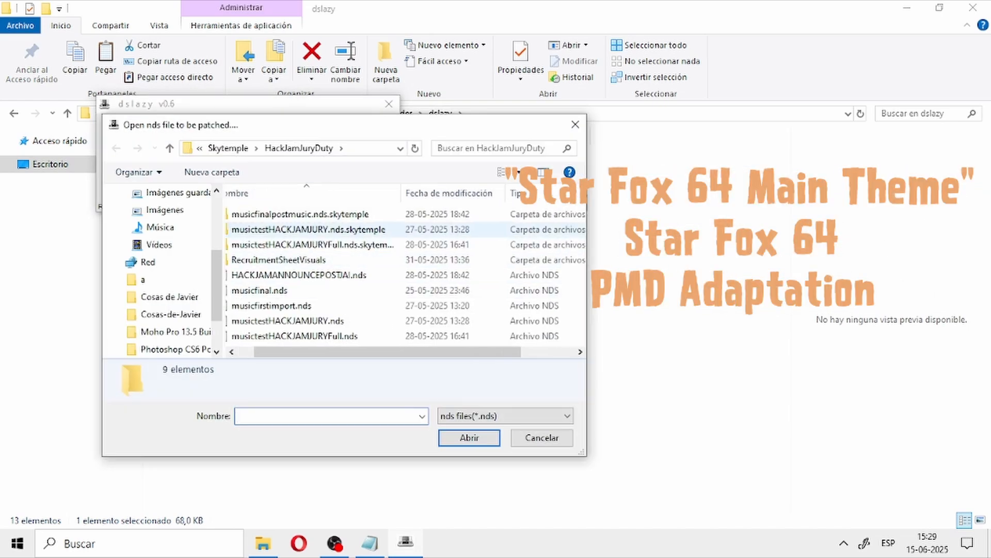
pyautogui.click(228, 148)
pyautogui.scroll(-4, 402, 269)
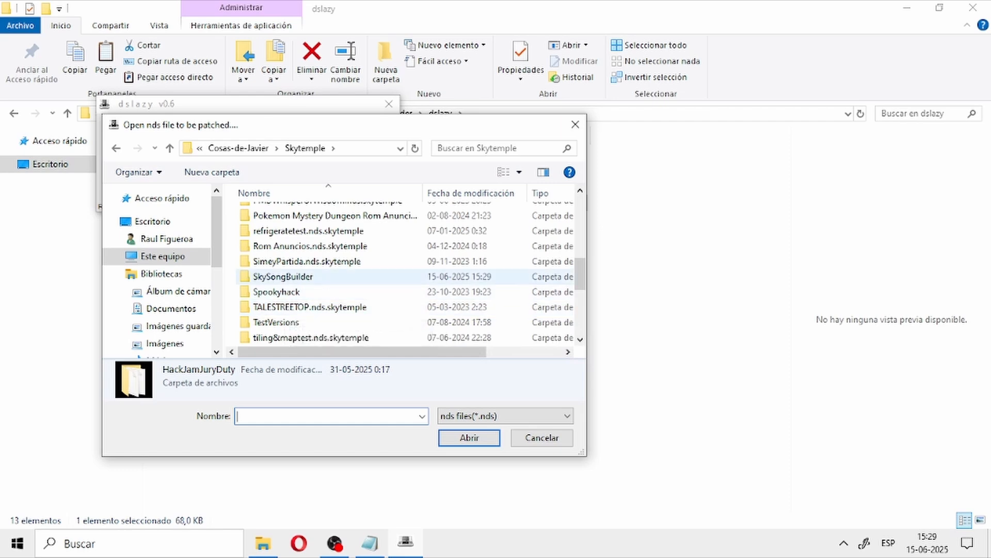
pyautogui.doubleClick(283, 276)
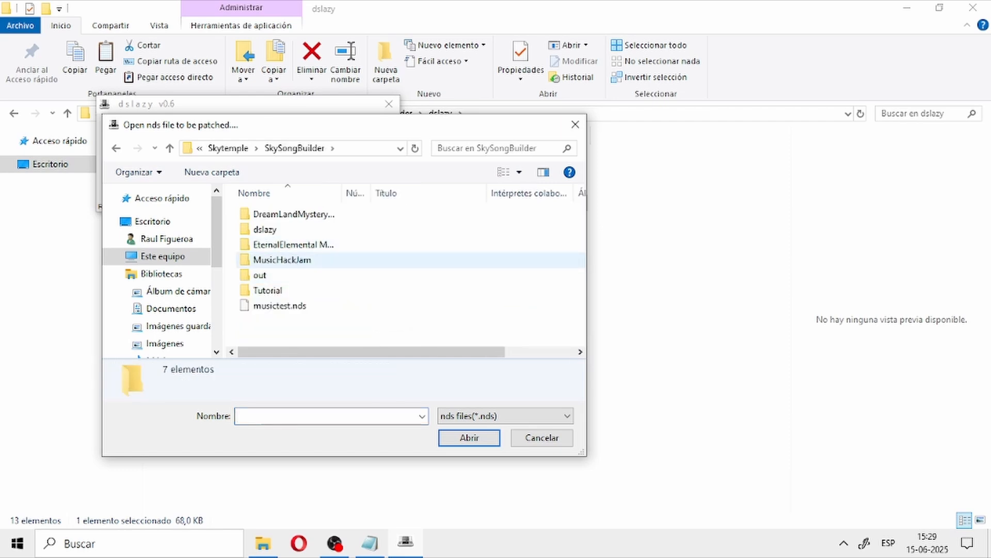
pyautogui.doubleClick(267, 290)
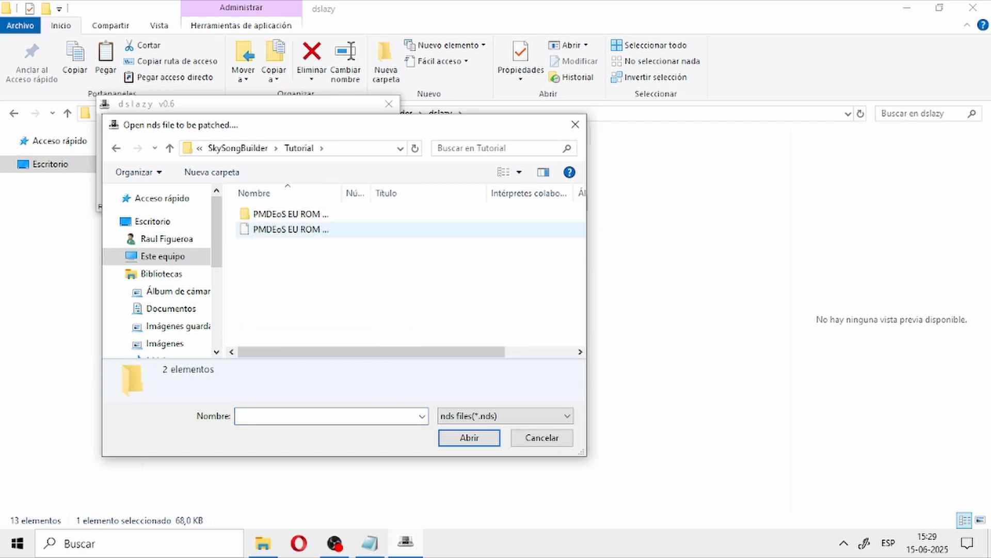
pyautogui.click(290, 229)
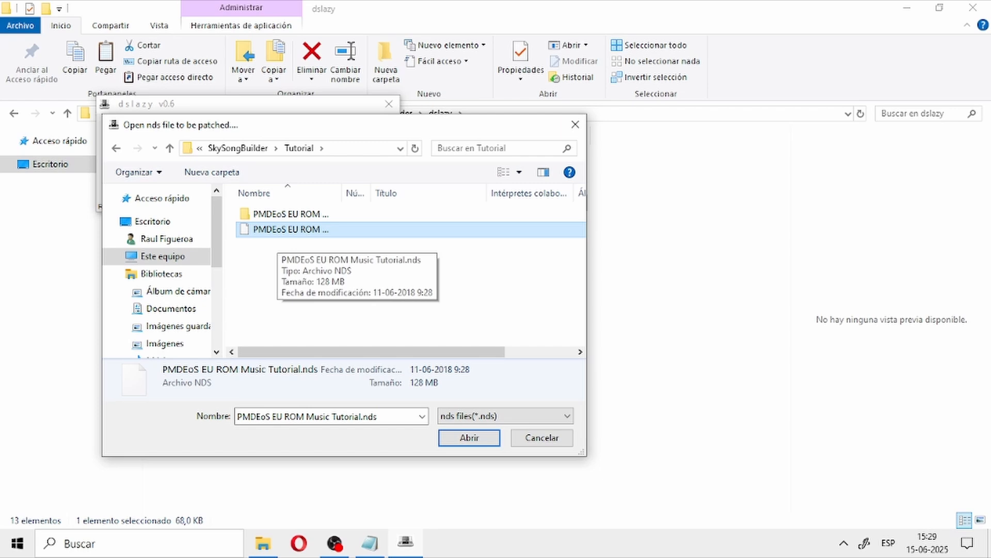
pyautogui.doubleClick(279, 231)
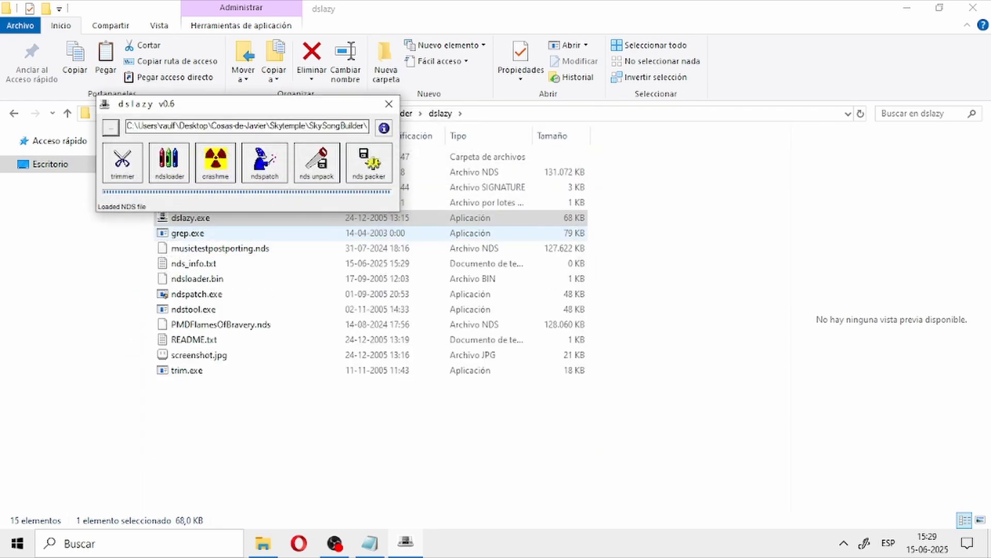
pyautogui.click(317, 163)
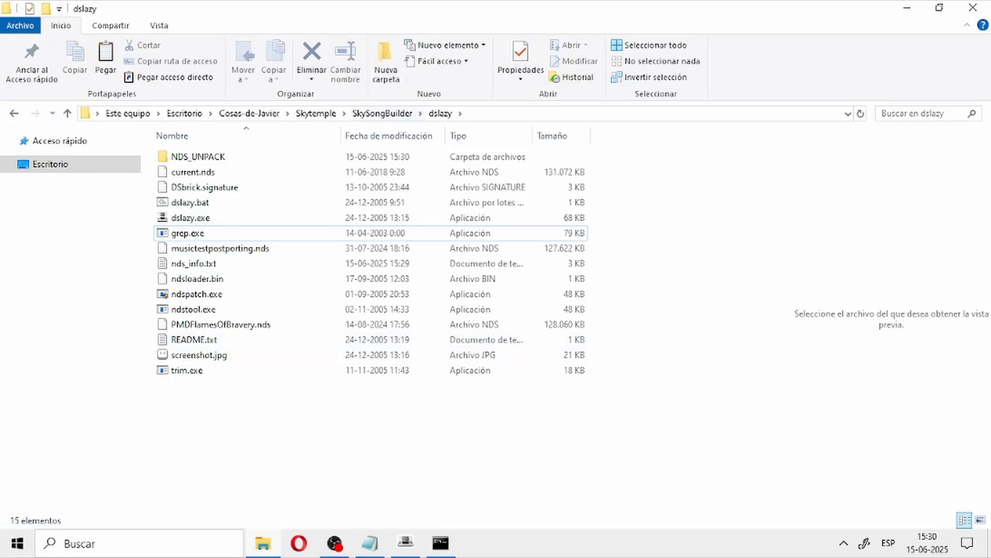
# Step: Return to the SkySongBuilder folder in File Explorer and open a PowerShell window in that folder
pyautogui.click(382, 114)
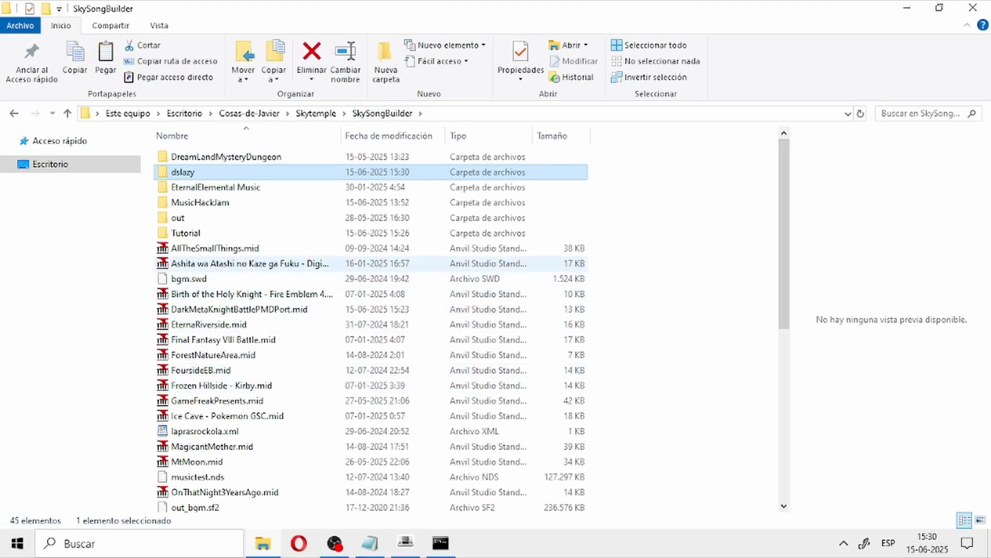
pyautogui.scroll(-7, 371, 329)
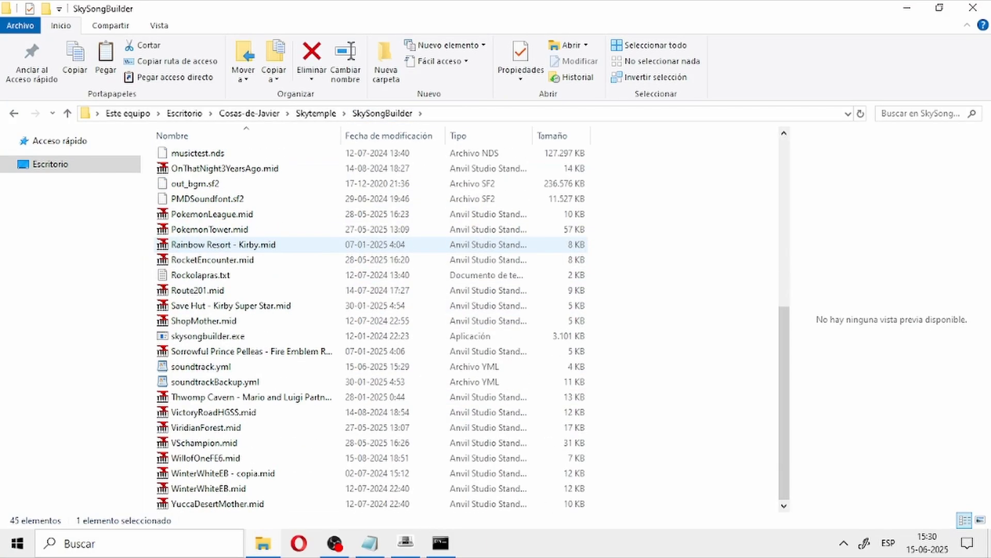
pyautogui.scroll(7, 371, 329)
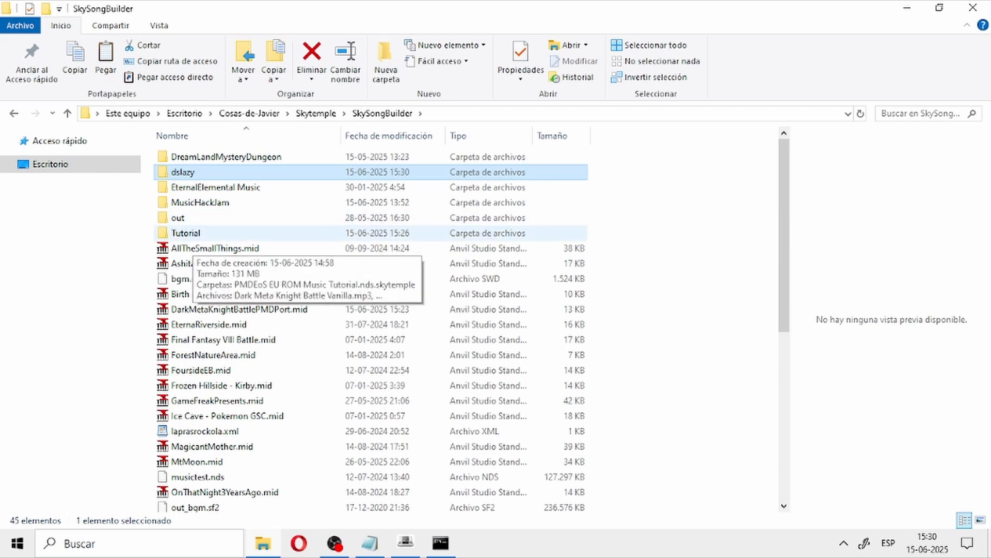
pyautogui.scroll(-7, 371, 329)
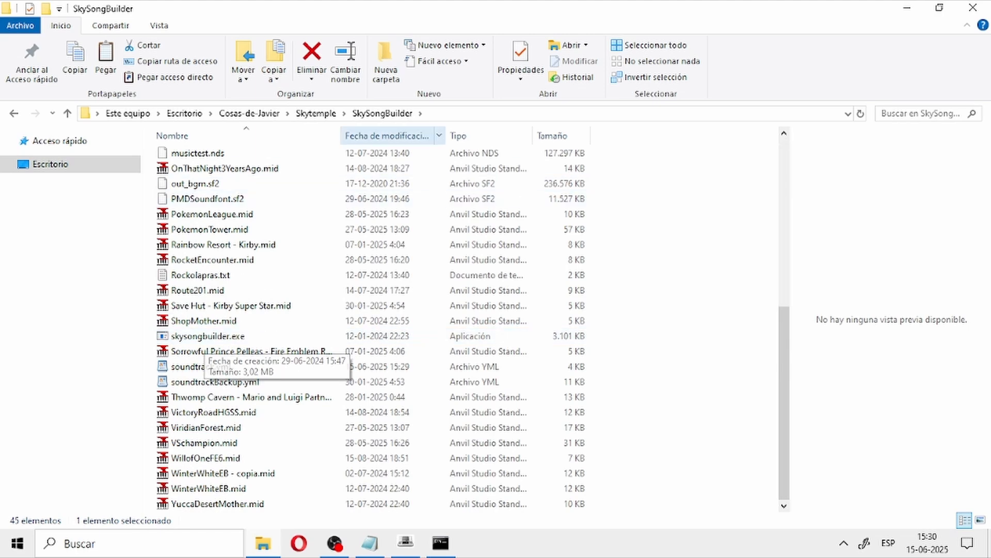
pyautogui.click(459, 114)
pyautogui.write('powershell')
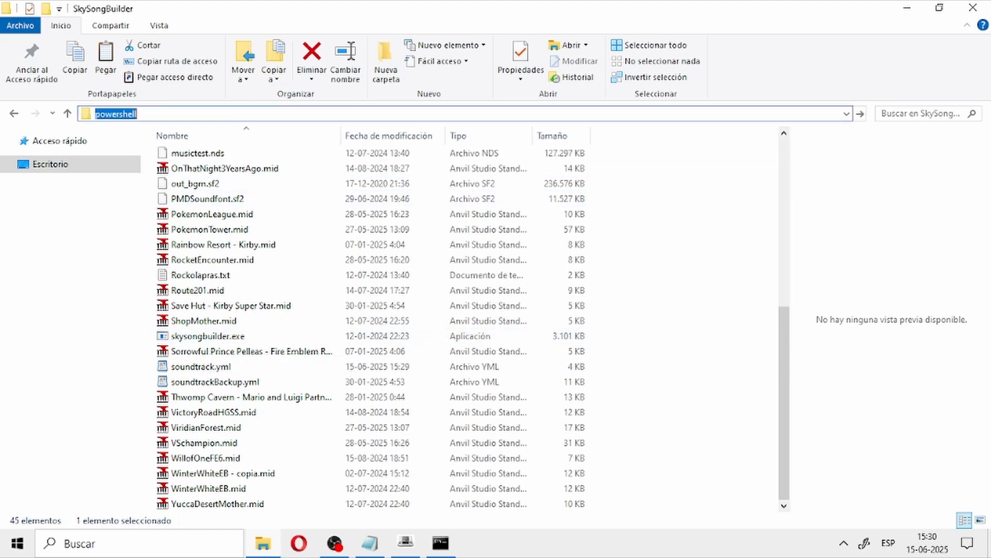
pyautogui.press('Return')
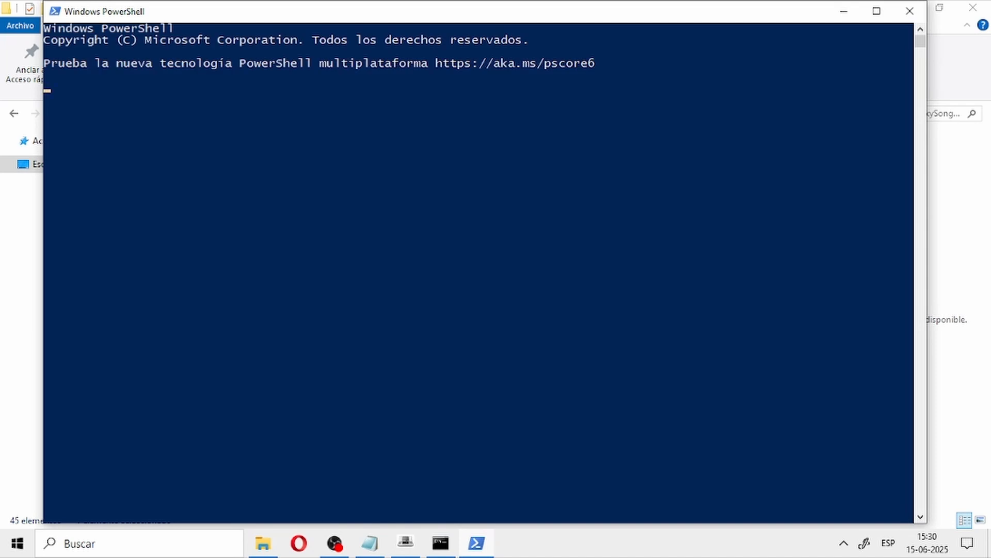
# Step: Bring up the earlier ./skysongbuilder.exe command at the PowerShell prompt
pyautogui.hotkey('alt', 'Tab')
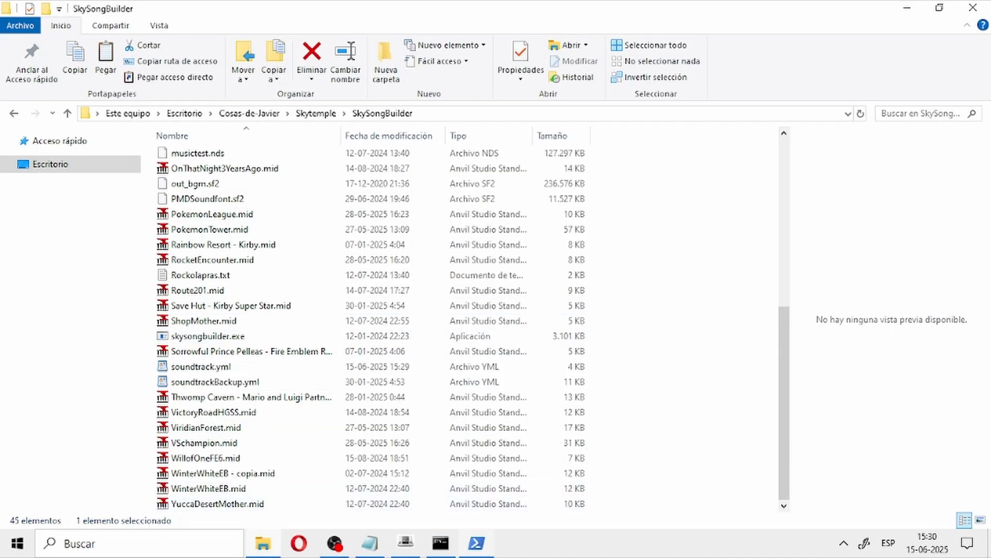
pyautogui.click(476, 543)
pyautogui.press('Up')
pyautogui.press('Up')
pyautogui.press('Up')
pyautogui.press('Up')
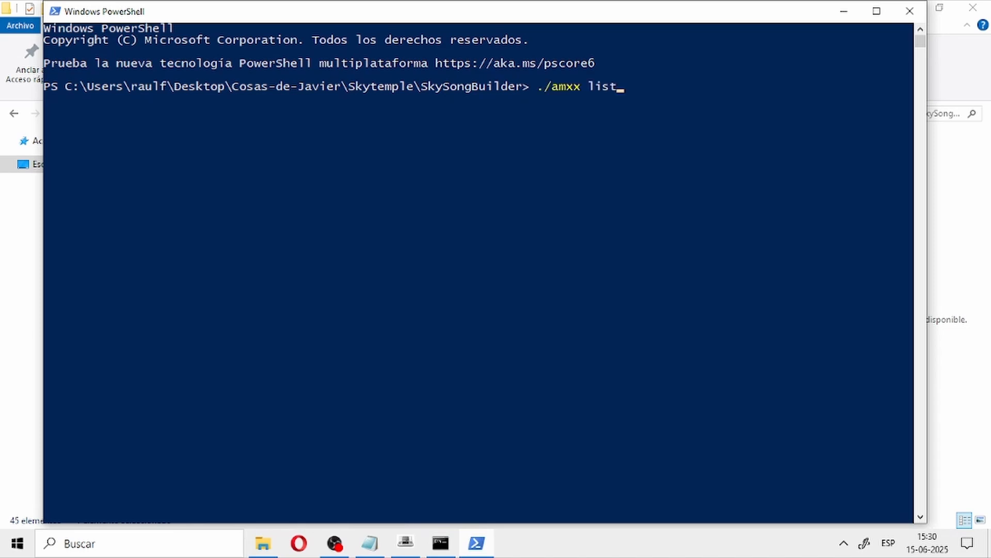
pyautogui.press('Up')
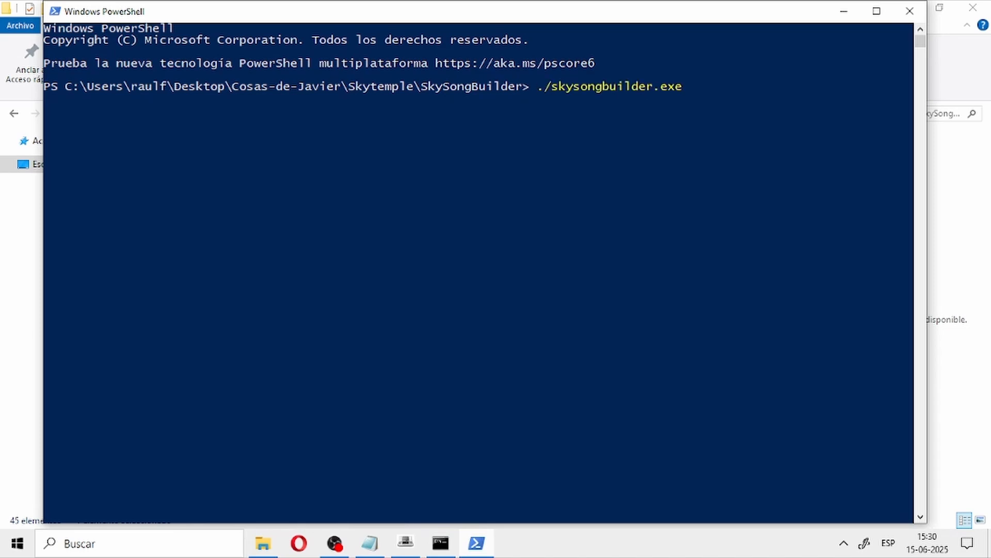
pyautogui.press('Return')
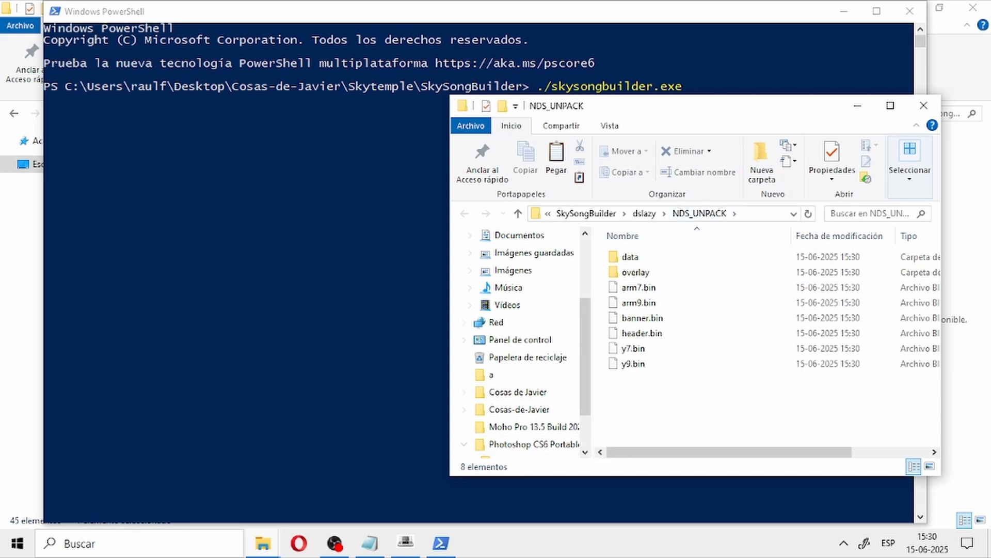
# Step: Maximize the NDS_UNPACK window, check dslazy's unpacking status, and run ./skysongbuilder.exe in PowerShell
pyautogui.click(890, 105)
pyautogui.click(406, 543)
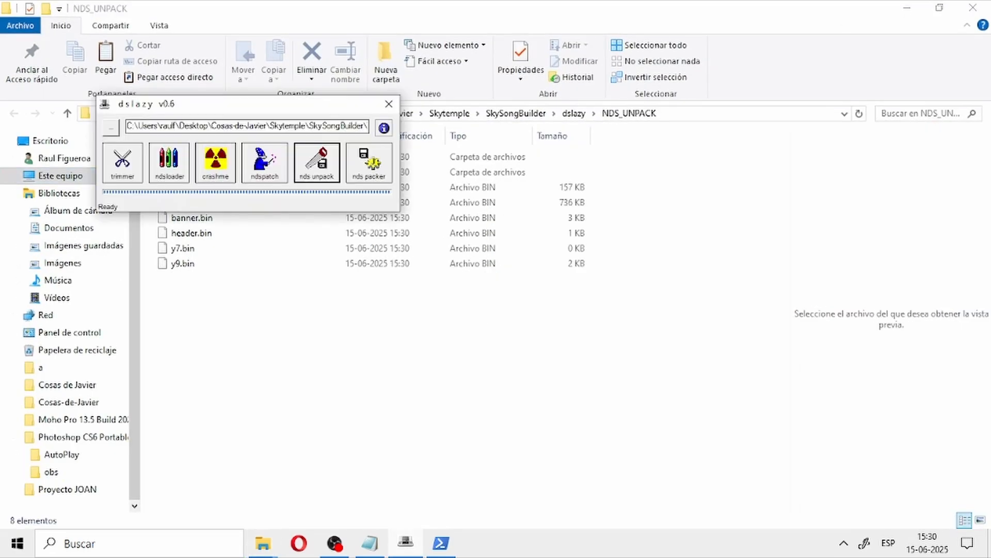
pyautogui.click(440, 543)
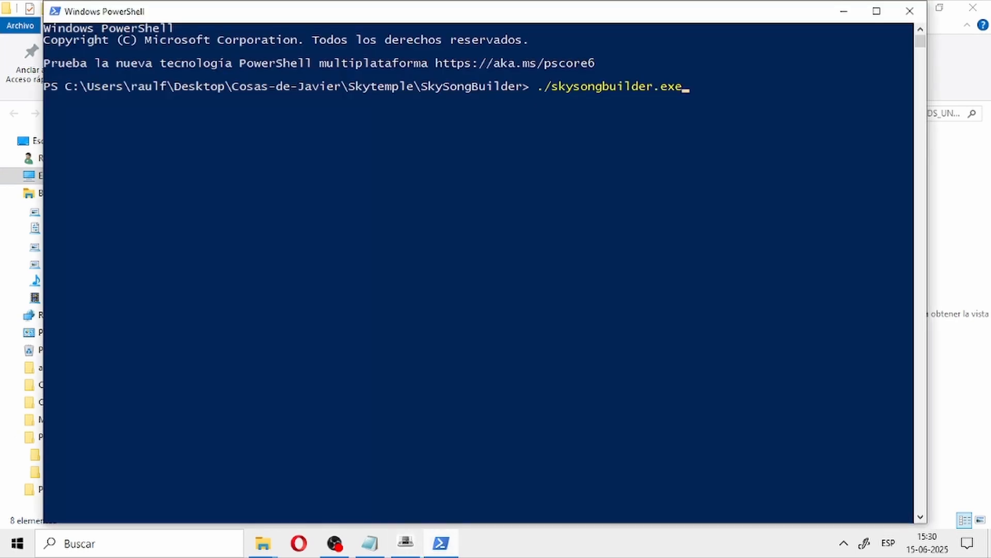
pyautogui.press('Return')
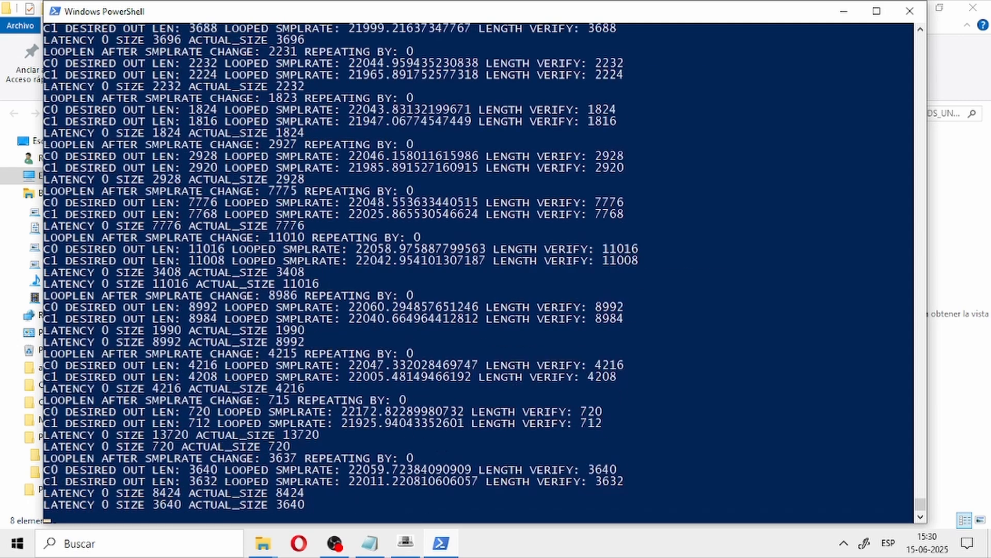
# Step: Open the out folder inside SkySongBuilder and select bgm.swd, bgm0015.smd and bgm0015.swd
pyautogui.hotkey('alt', 'Tab')
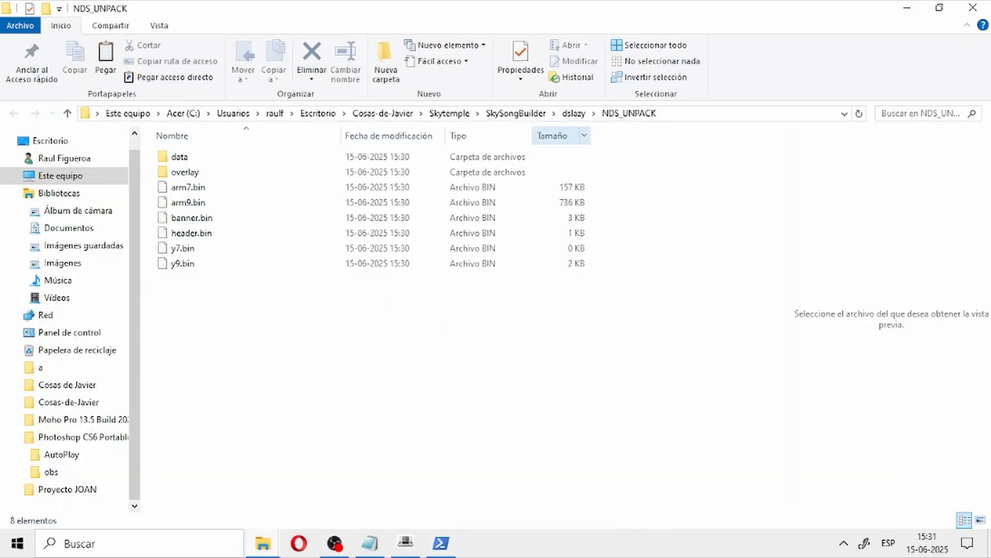
pyautogui.click(575, 114)
pyautogui.click(515, 113)
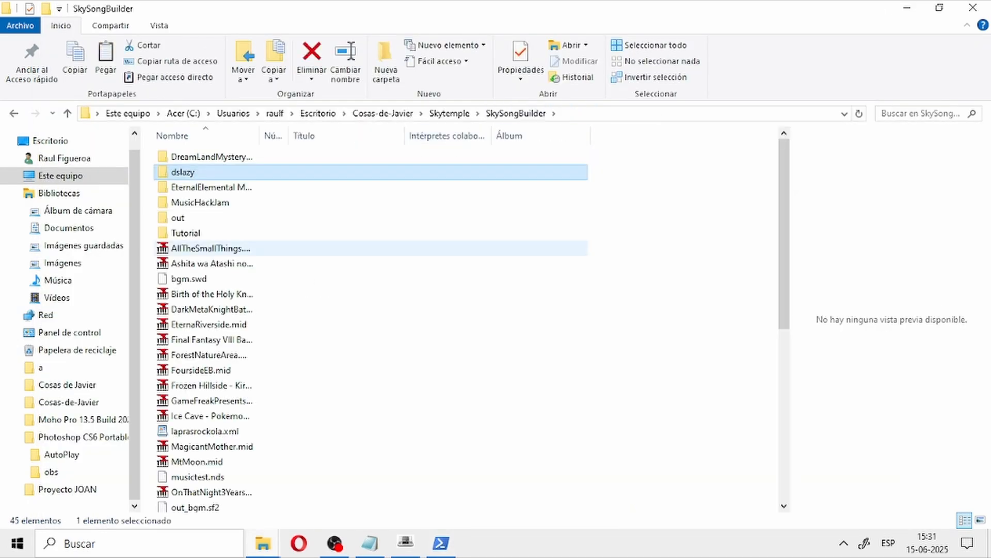
pyautogui.doubleClick(186, 217)
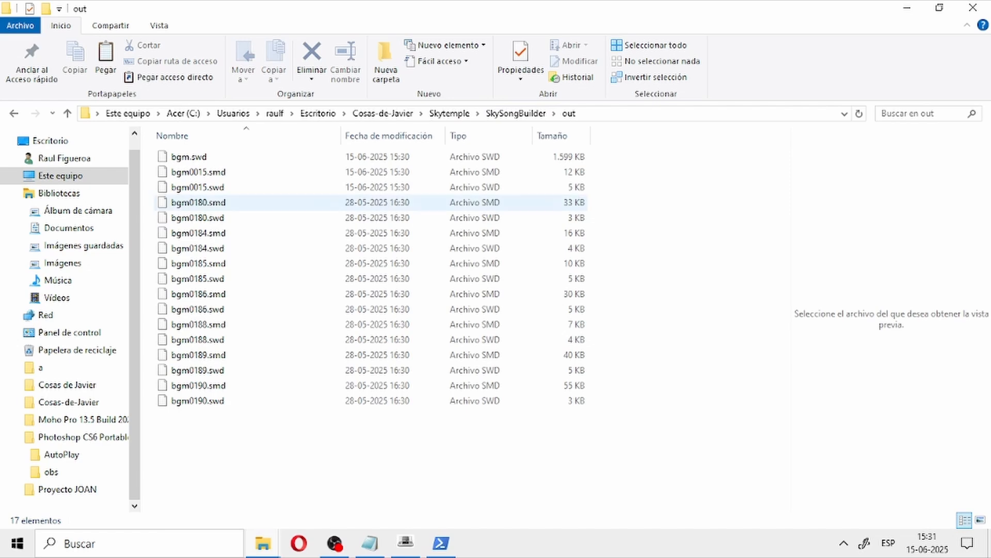
pyautogui.moveTo(646, 433); pyautogui.dragTo(186, 200)
pyautogui.click(640, 310)
pyautogui.moveTo(608, 194); pyautogui.dragTo(178, 147)
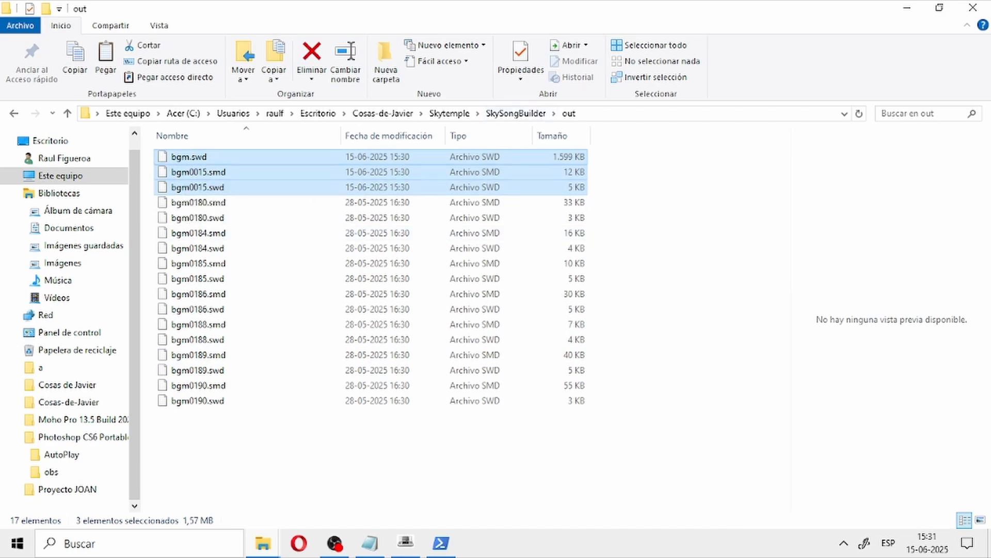
# Step: Return to the SkySongBuilder folder in File Explorer and open its dslazy folder
pyautogui.click(516, 113)
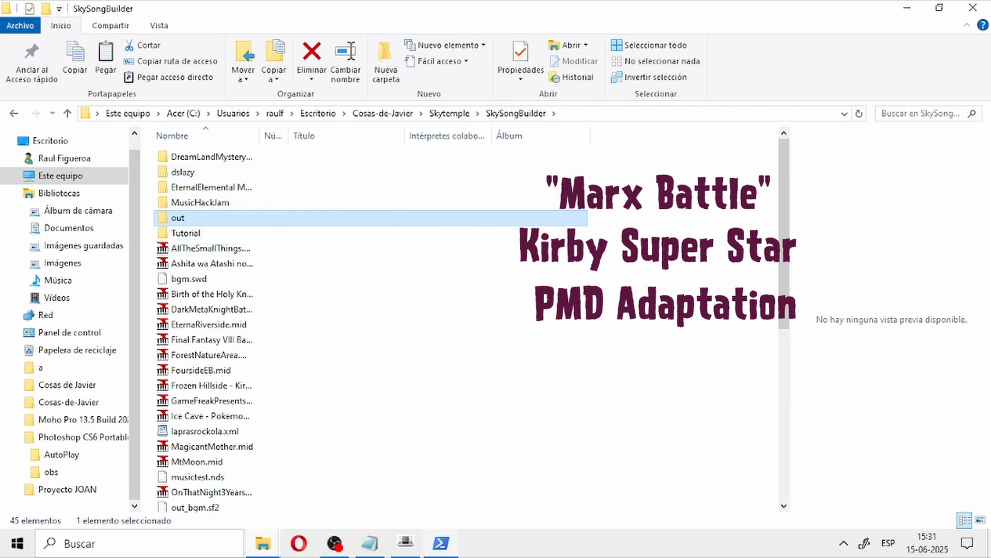
pyautogui.click(263, 543)
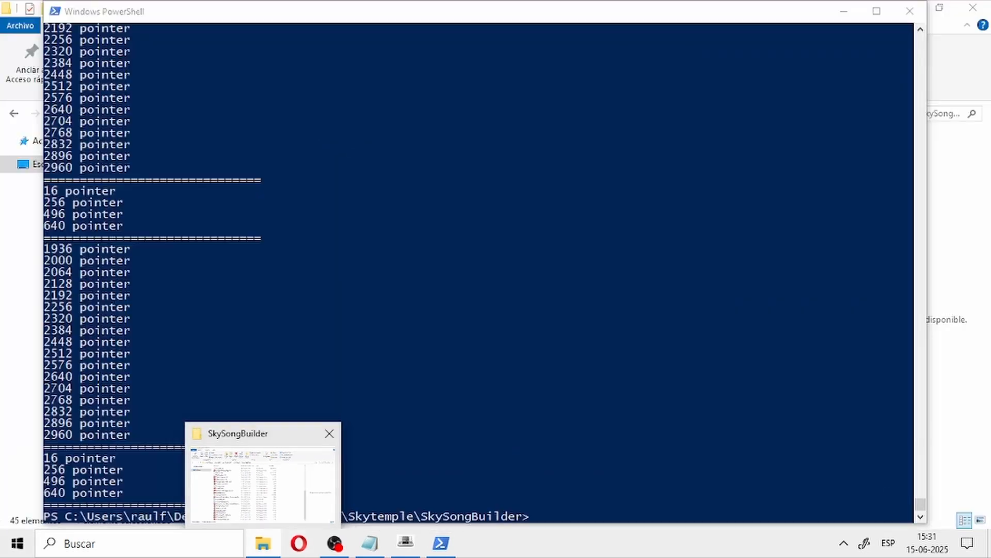
pyautogui.click(185, 485)
pyautogui.scroll(3, 206, 258)
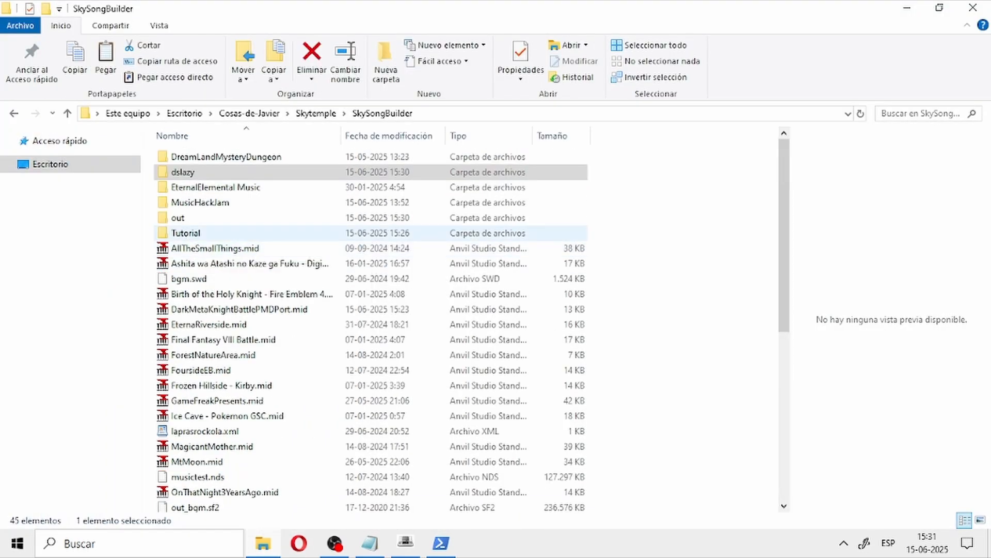
pyautogui.doubleClick(178, 167)
pyautogui.click(192, 158)
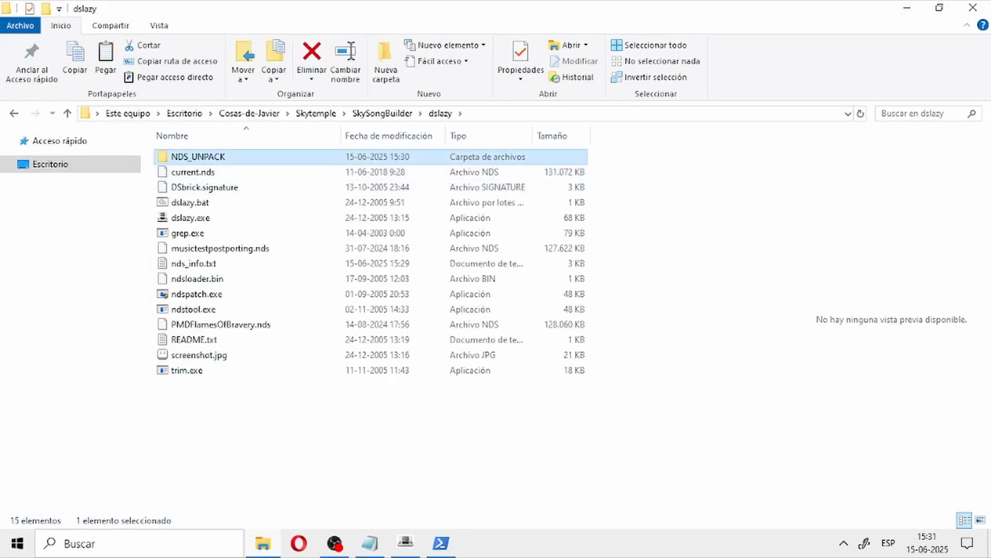
# Step: Open NDS_UNPACK\data\SOUND\BGM and paste the copied bgm.swd, bgm0015.smd and bgm0015.swd there, replacing the existing files
pyautogui.doubleClick(192, 156)
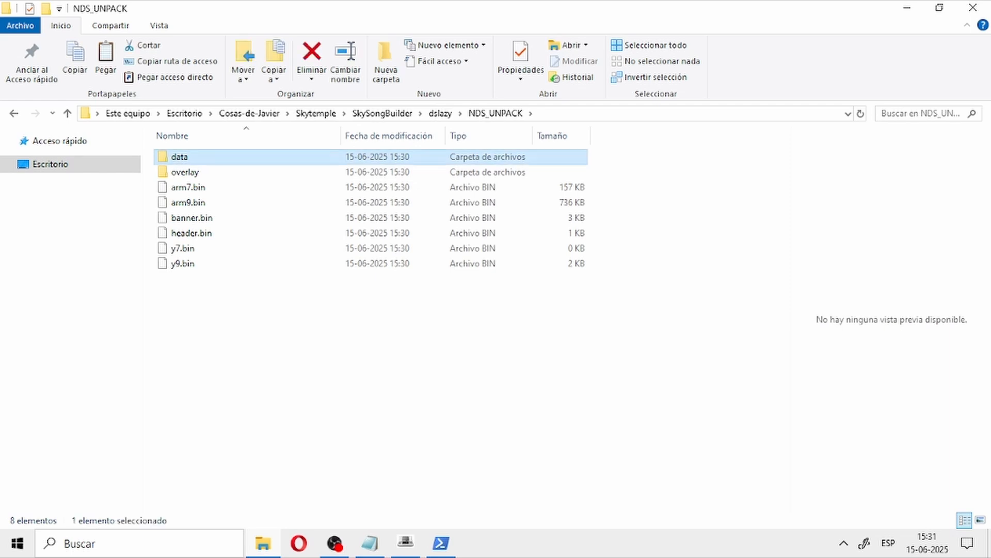
pyautogui.doubleClick(186, 156)
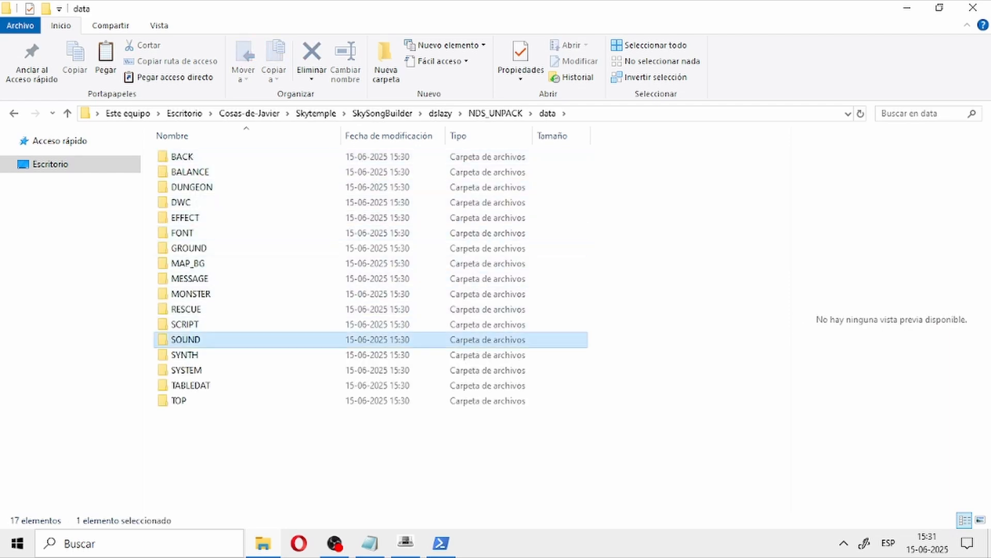
pyautogui.doubleClick(185, 340)
pyautogui.doubleClick(181, 156)
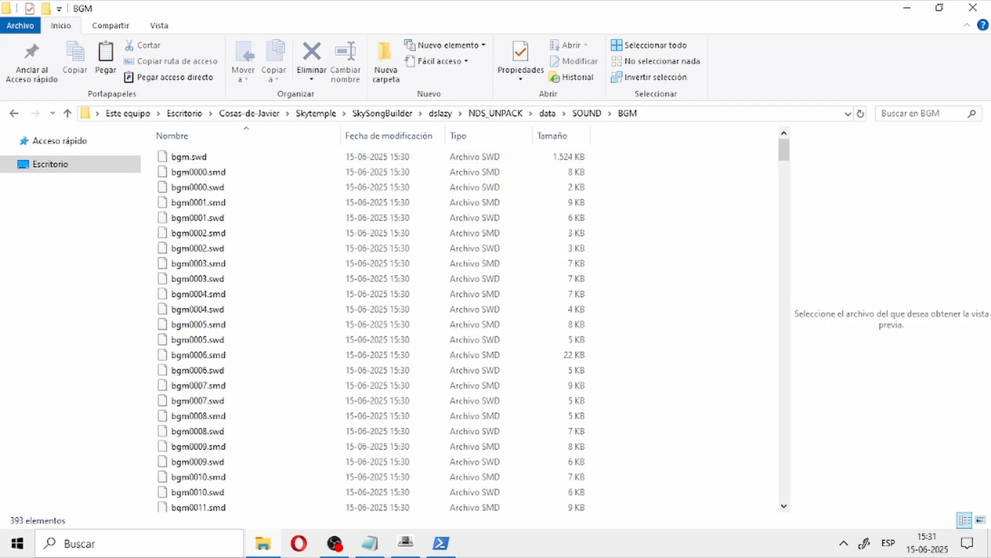
pyautogui.hotkey('ctrl', 'v')
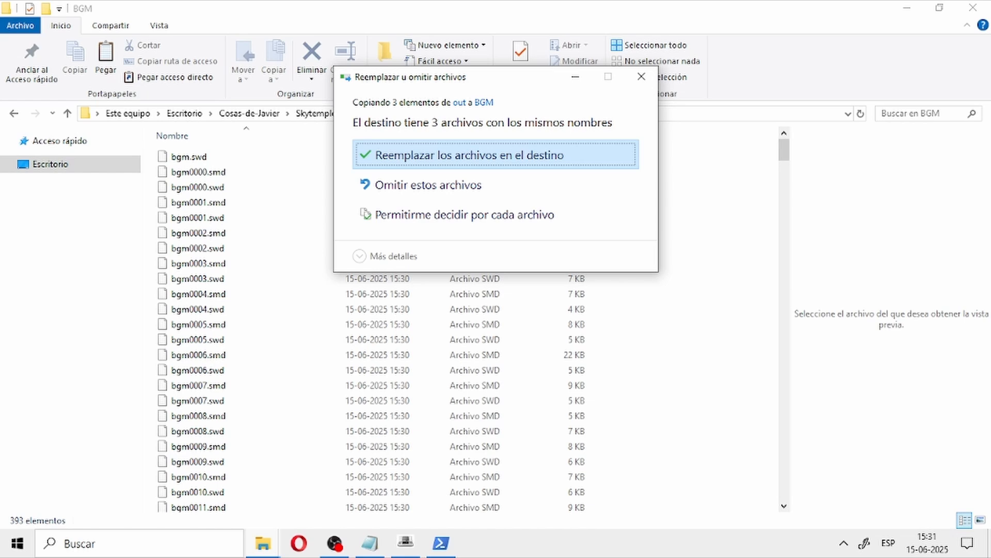
pyautogui.press('Return')
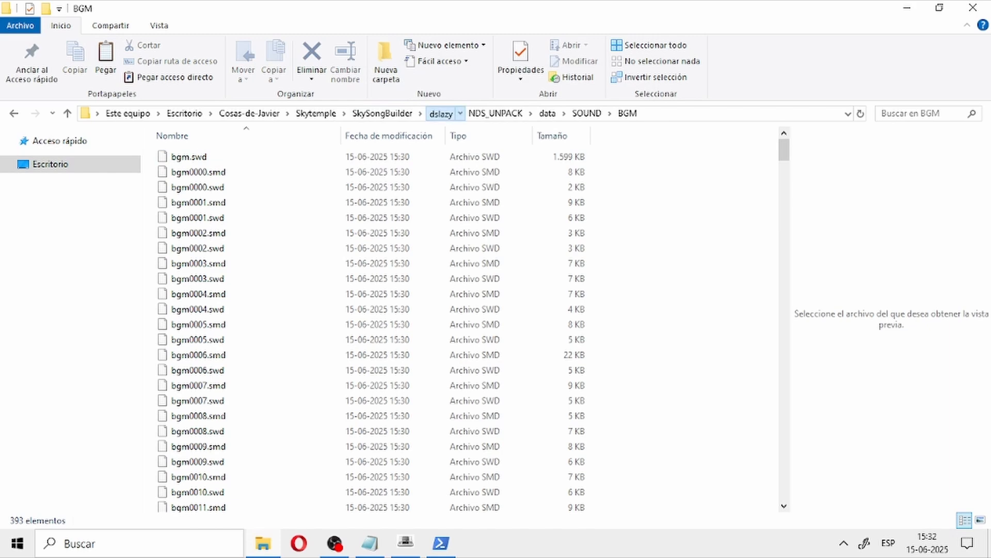
# Step: Pack the ROM with dslazy's nds packer as PMDEoS EU ROM Music Tutorial Post Port.nds in the Tutorial folder, and close dslazy
pyautogui.click(440, 113)
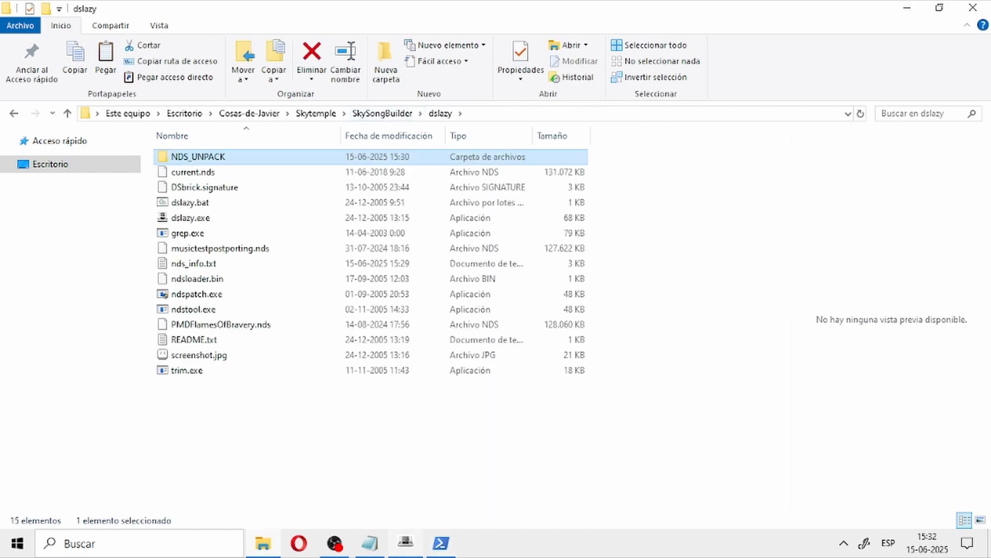
pyautogui.click(405, 542)
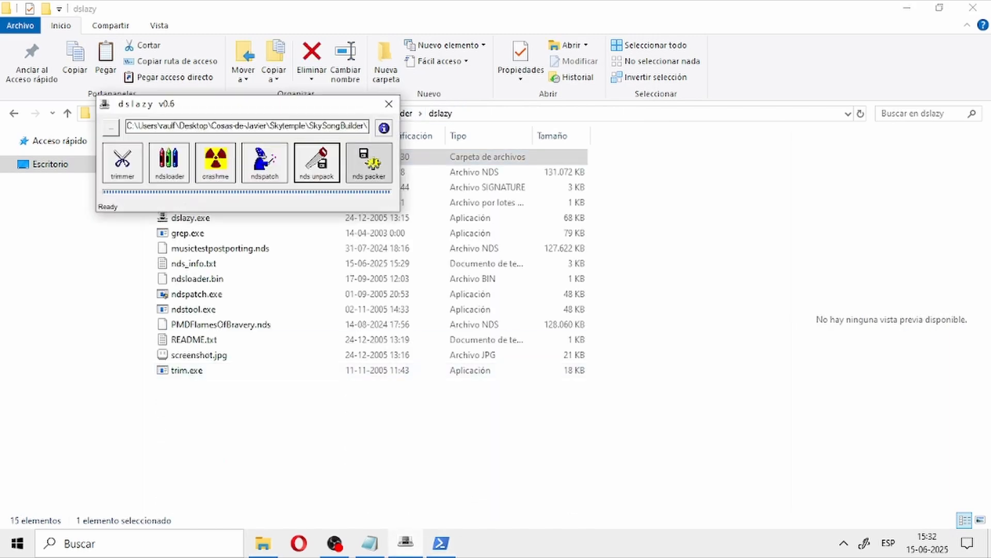
pyautogui.click(368, 162)
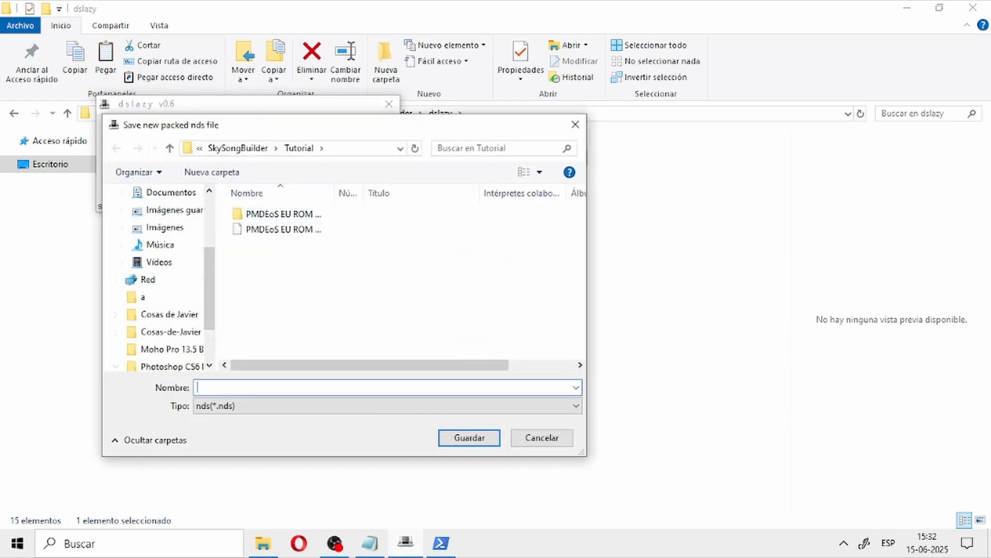
pyautogui.click(283, 229)
pyautogui.click(322, 387)
pyautogui.click(321, 387)
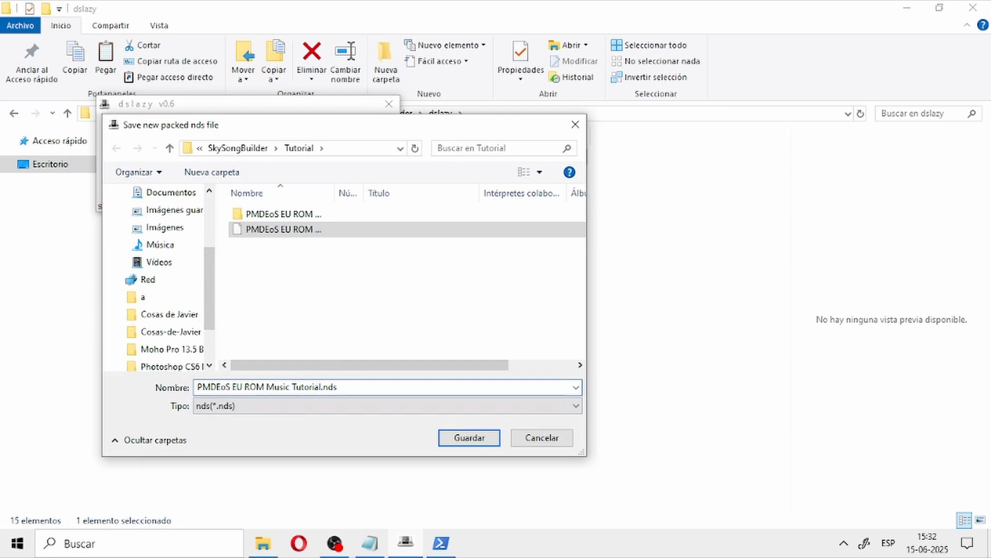
pyautogui.write('Post Port')
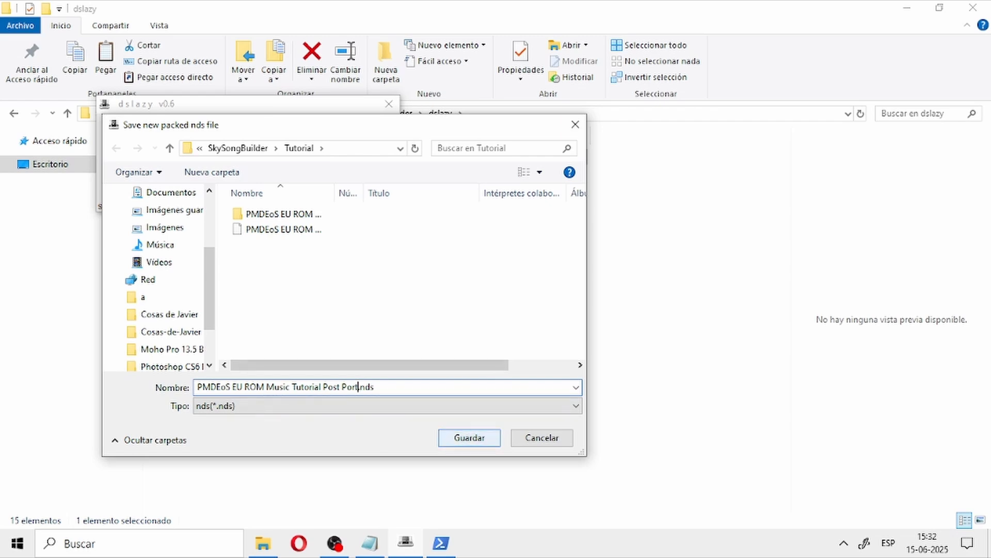
pyautogui.press('Return')
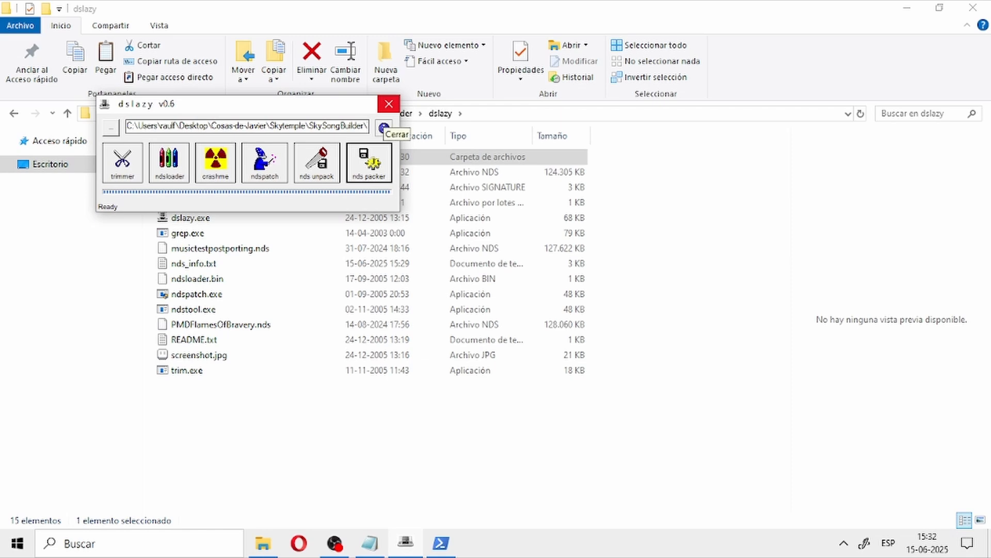
pyautogui.click(389, 103)
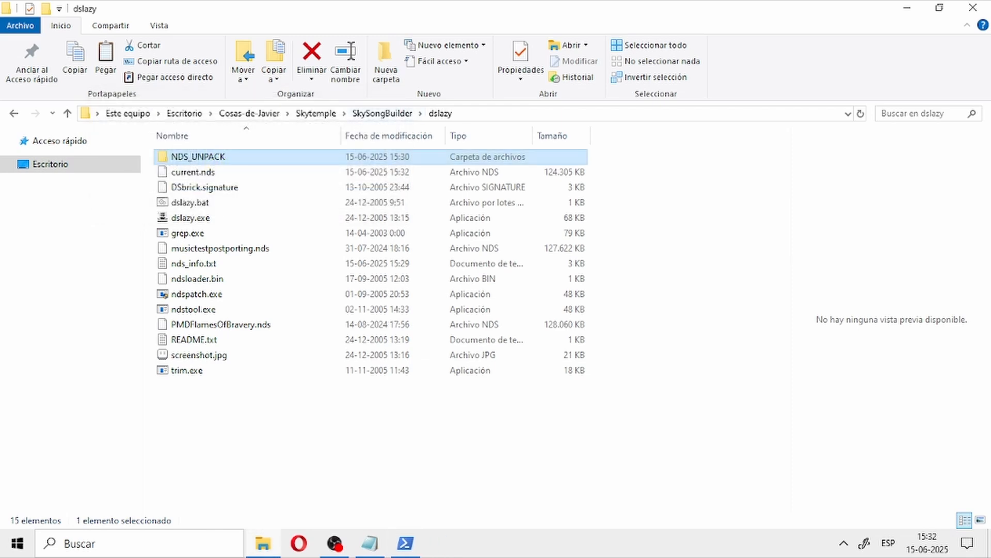
pyautogui.moveTo(335, 543)
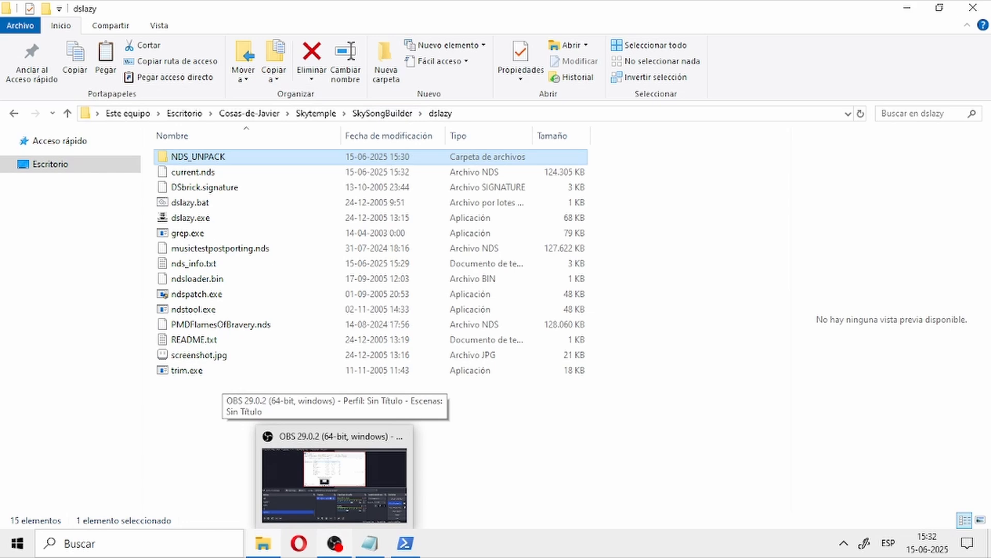
pyautogui.click(334, 485)
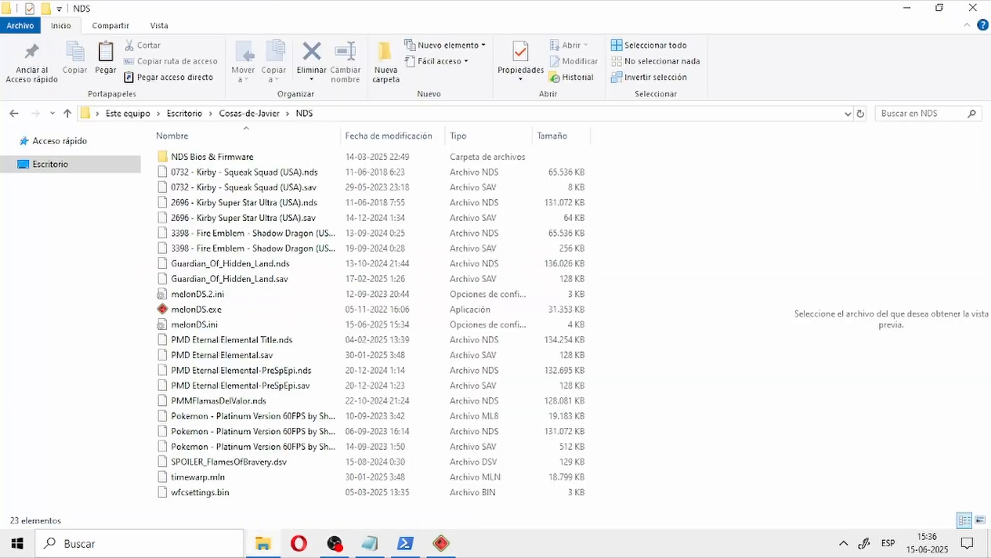
# Step: Switch to melonDS, proceed down the dungeon stairs and advance the opening beach dialogue with Koffing and Zubat
pyautogui.hotkey('alt', 'Tab')
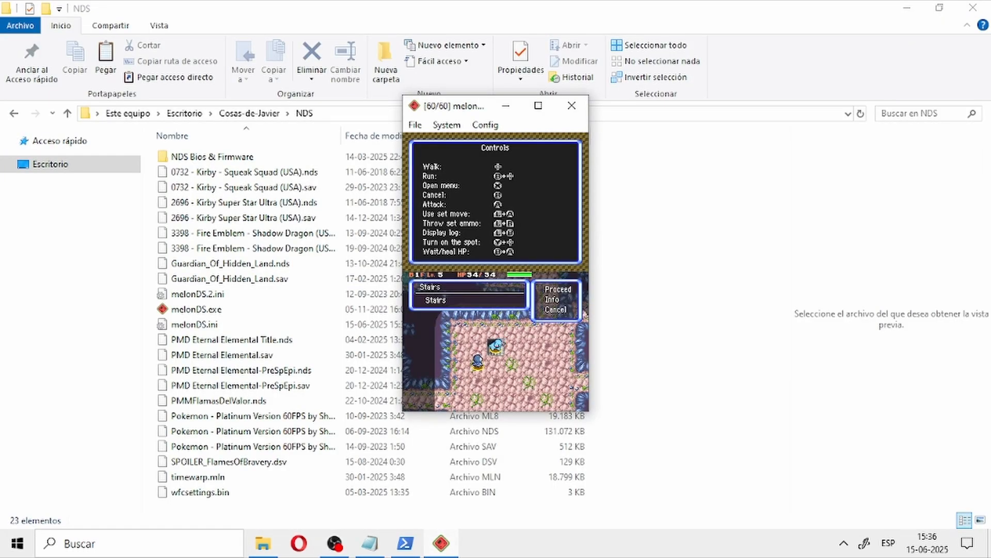
pyautogui.press('x')
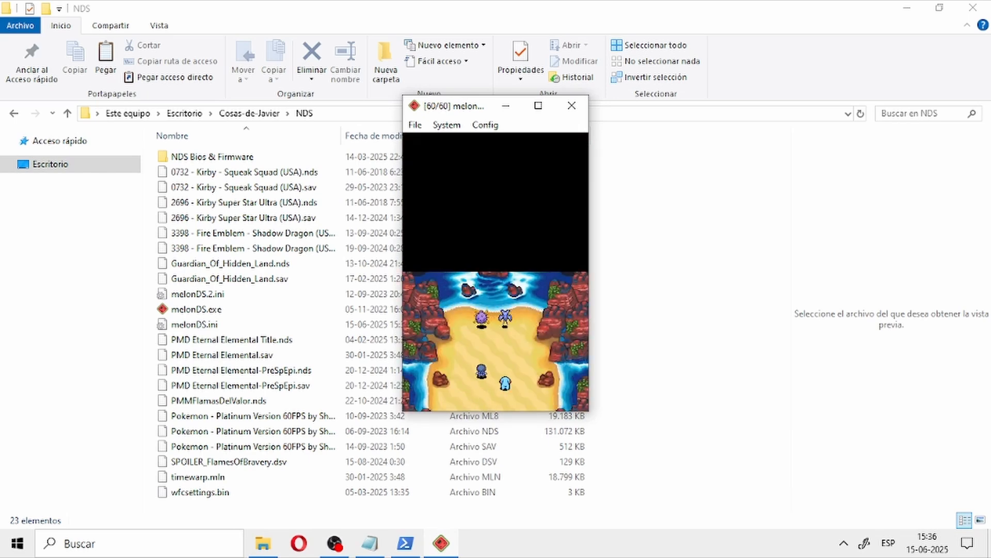
pyautogui.press('x')
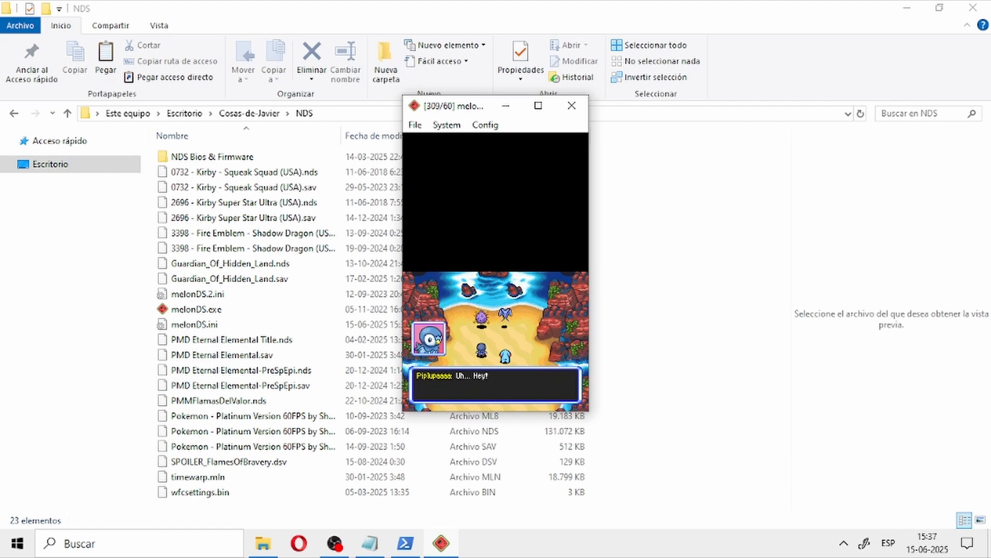
pyautogui.press('x')
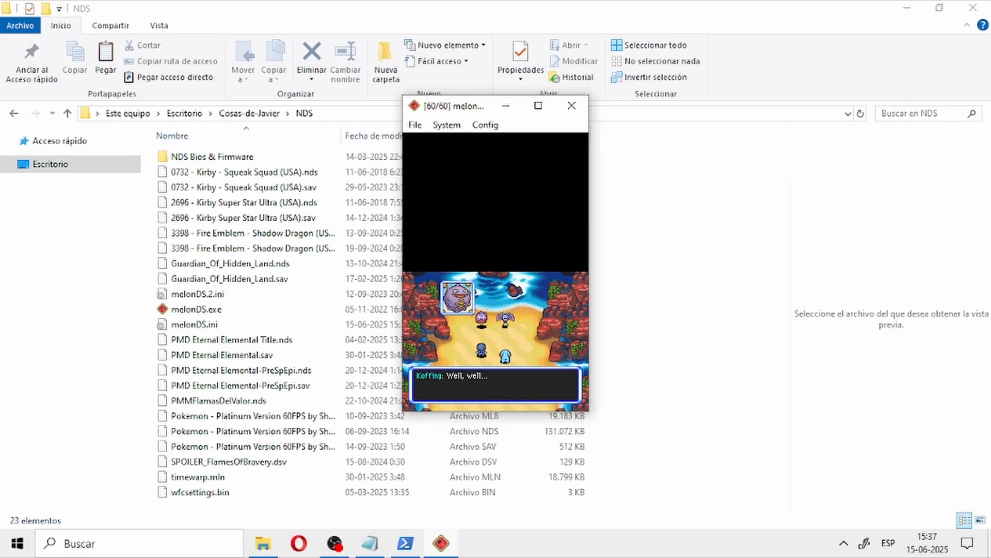
pyautogui.press('x')
# Step: Advance the remaining dialogue into the Koffing and Zubat battle and dismiss the tips about carrying items
pyautogui.press('x')
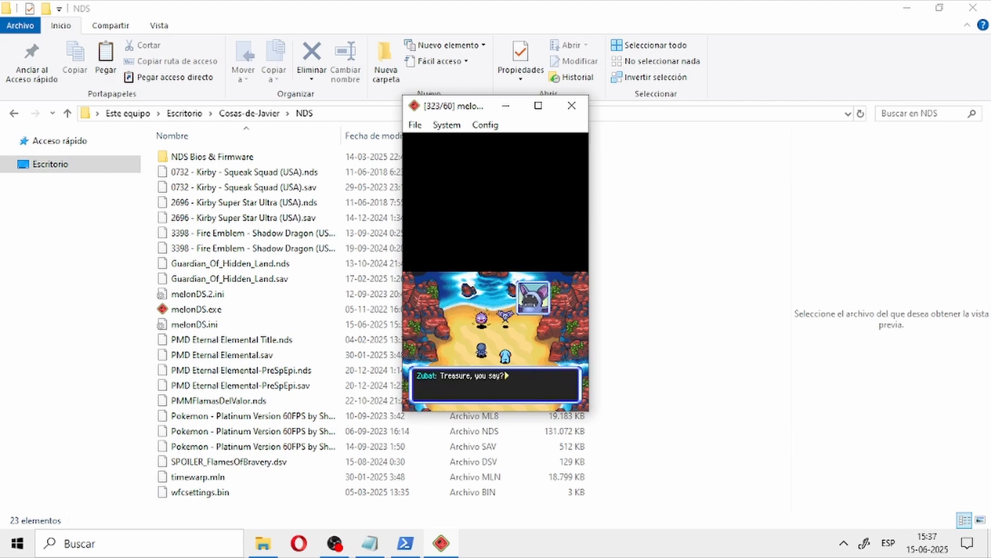
pyautogui.press('x')
pyautogui.press('x')
pyautogui.press('x')
pyautogui.press('x')
pyautogui.press('x')
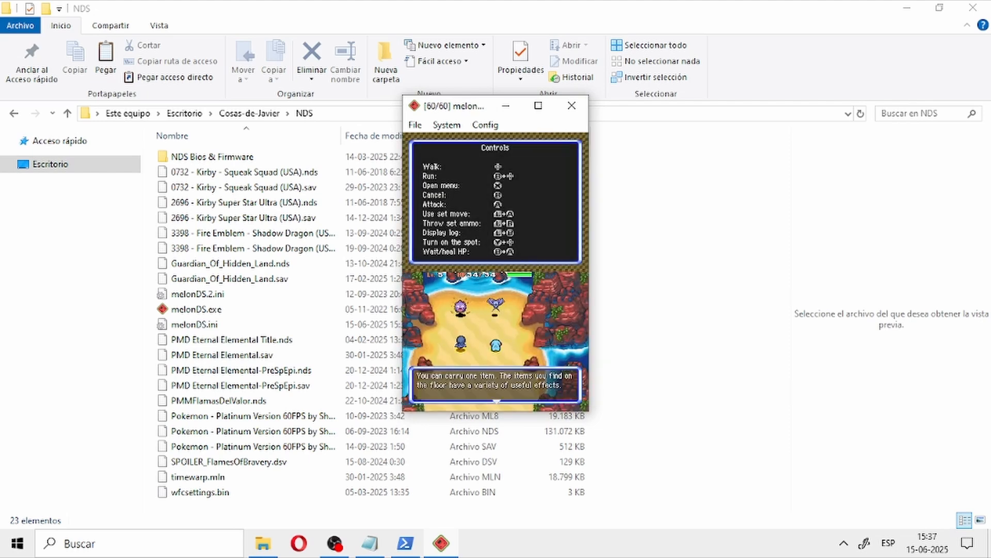
pyautogui.press('x')
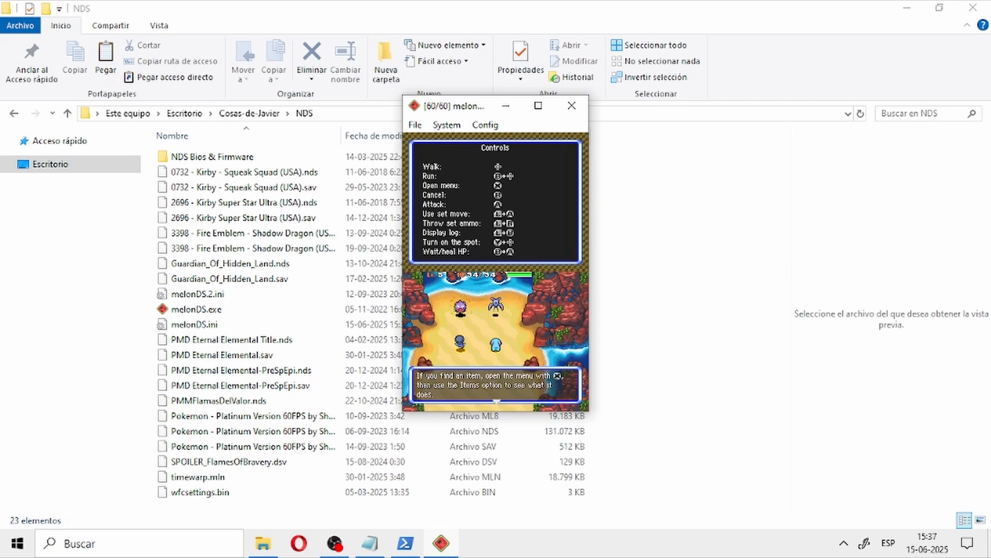
pyautogui.press('x')
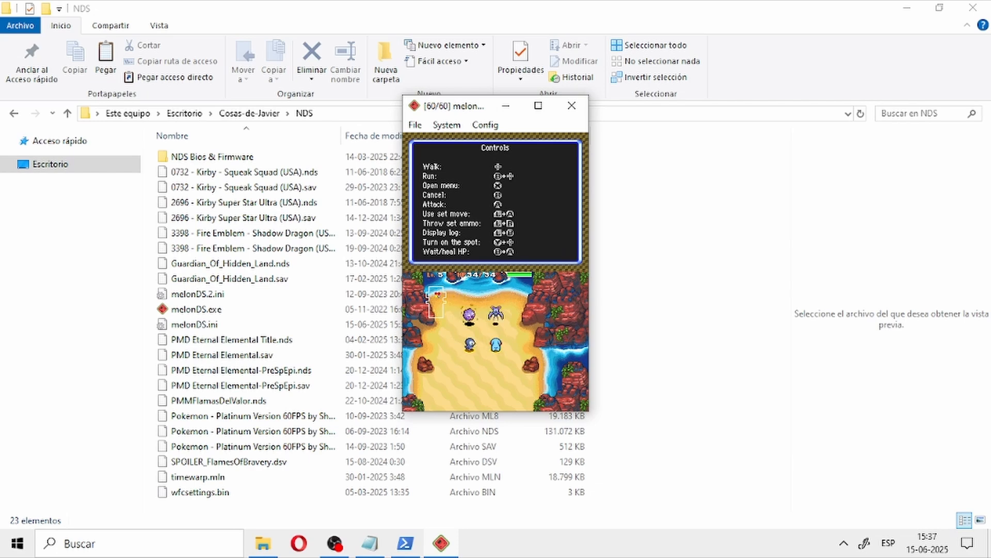
# Step: Open the lead Pokémon's move list in the battle and choose Tackle
pyautogui.press('s')
pyautogui.press('x')
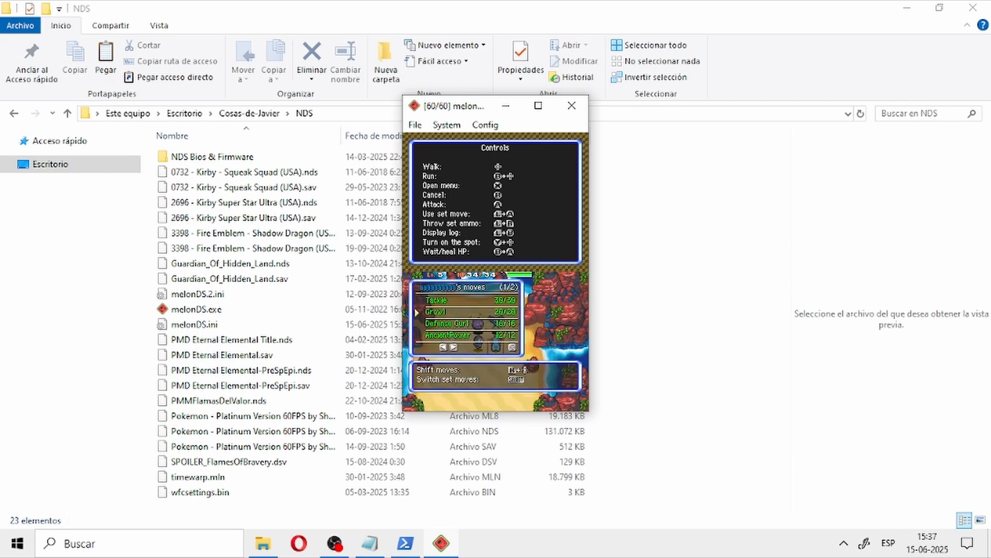
pyautogui.press('Up')
pyautogui.press('x')
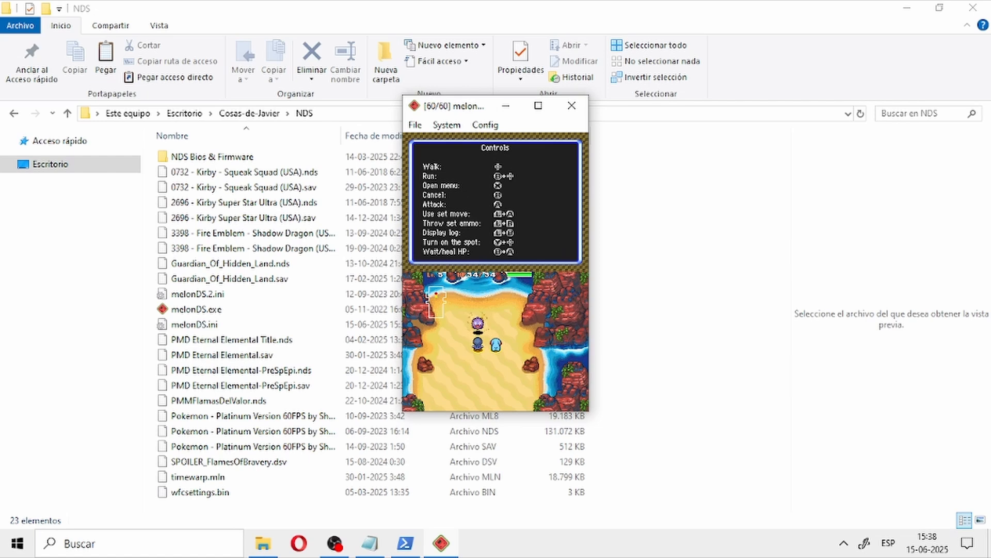
pyautogui.click(335, 543)
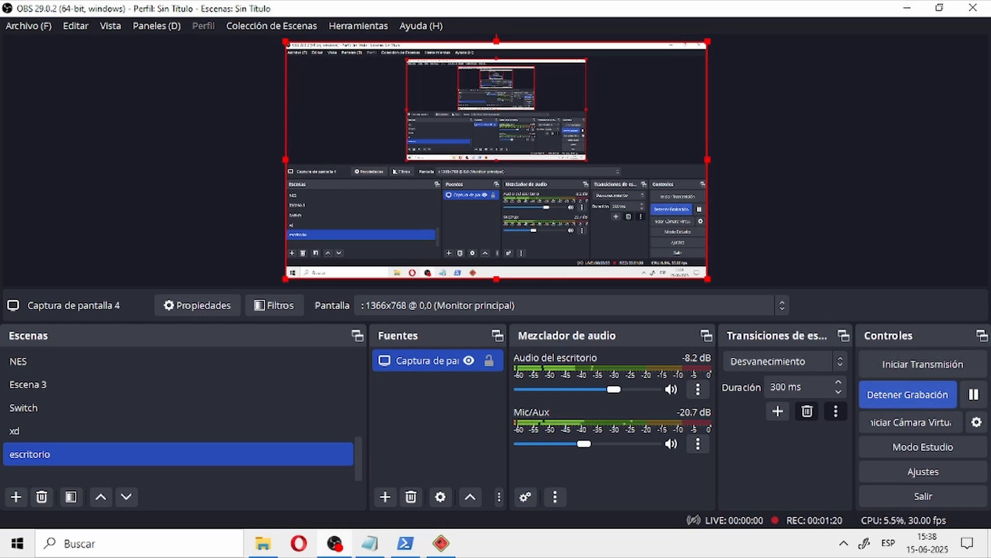
pyautogui.hotkey('alt', 'Tab')
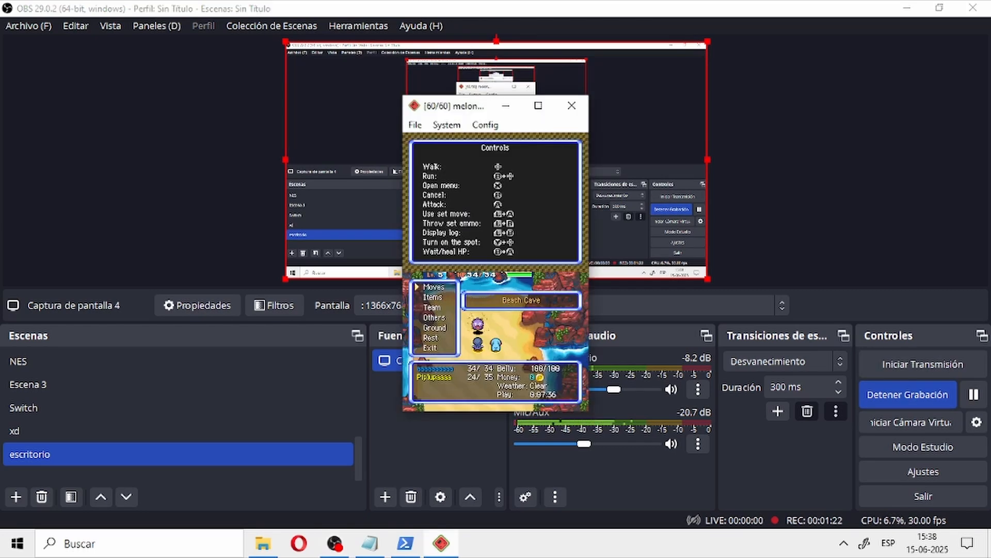